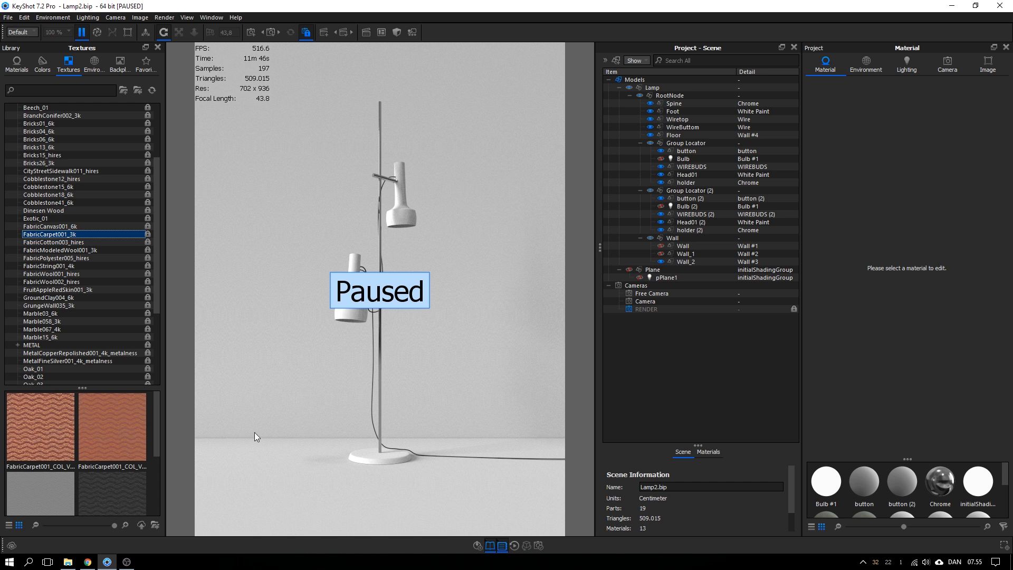
In Poliigon, review Metal Spotty Discoloration 001's workflow options and keep Specular
click(87, 561)
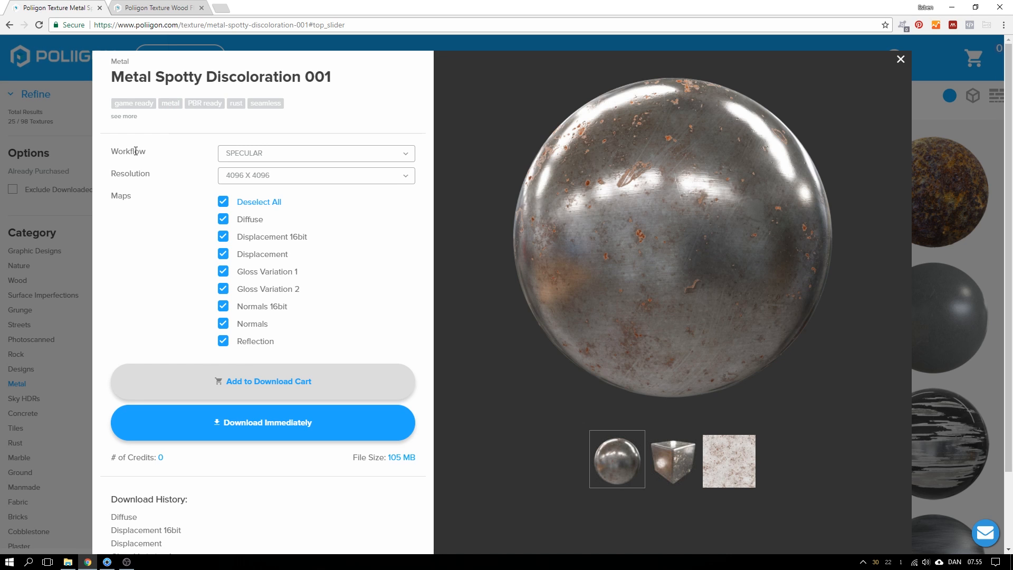
click(244, 153)
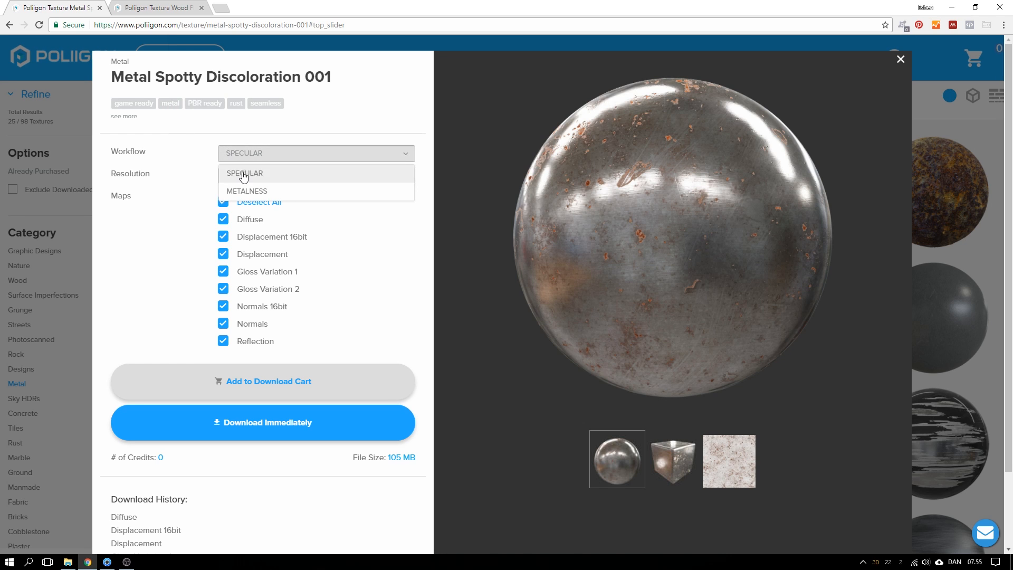
click(216, 157)
click(243, 154)
click(179, 154)
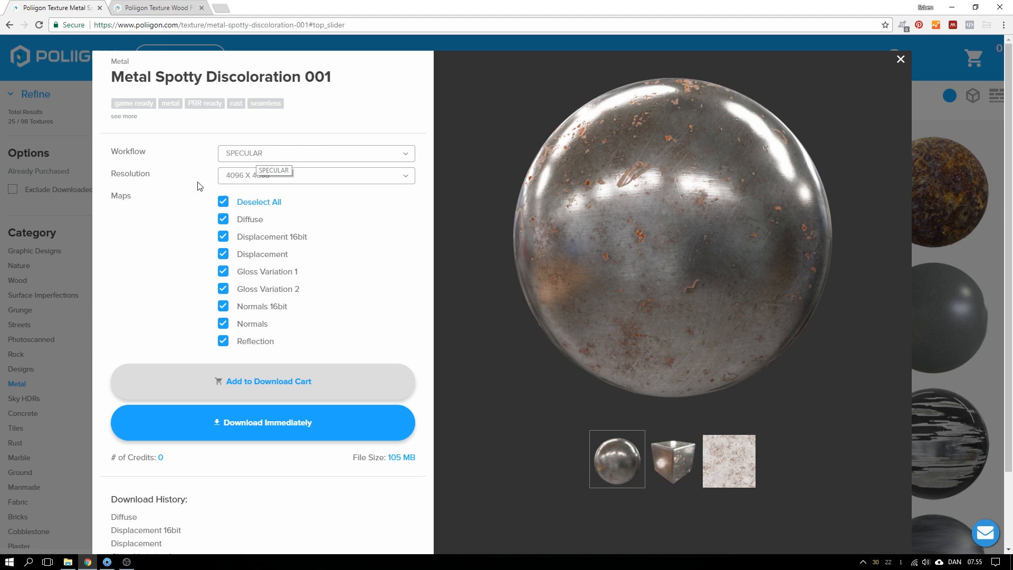
Try the 1024 X 1024 download resolution, then set it back to 4096 X 4096
click(238, 180)
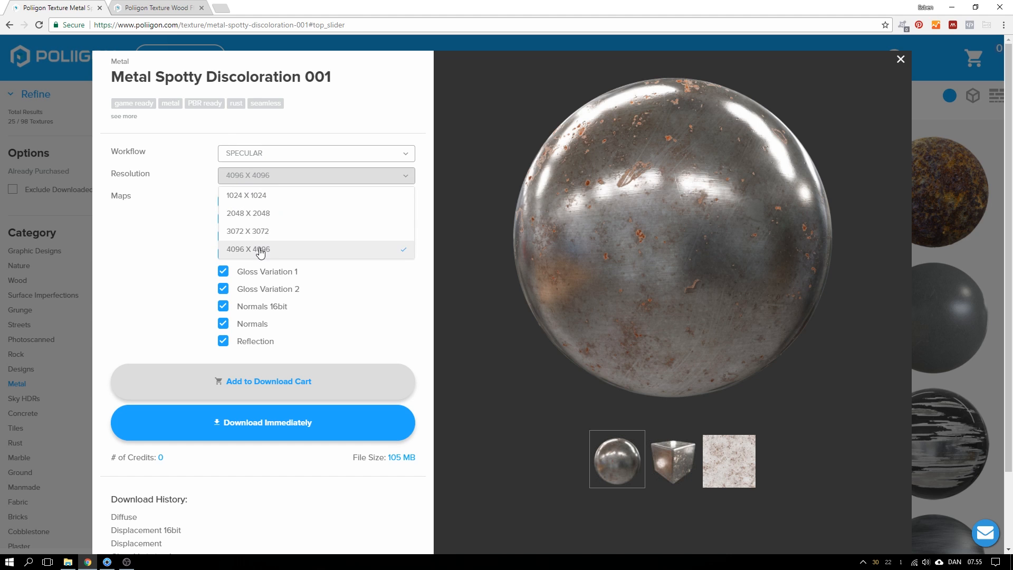
click(187, 235)
click(263, 178)
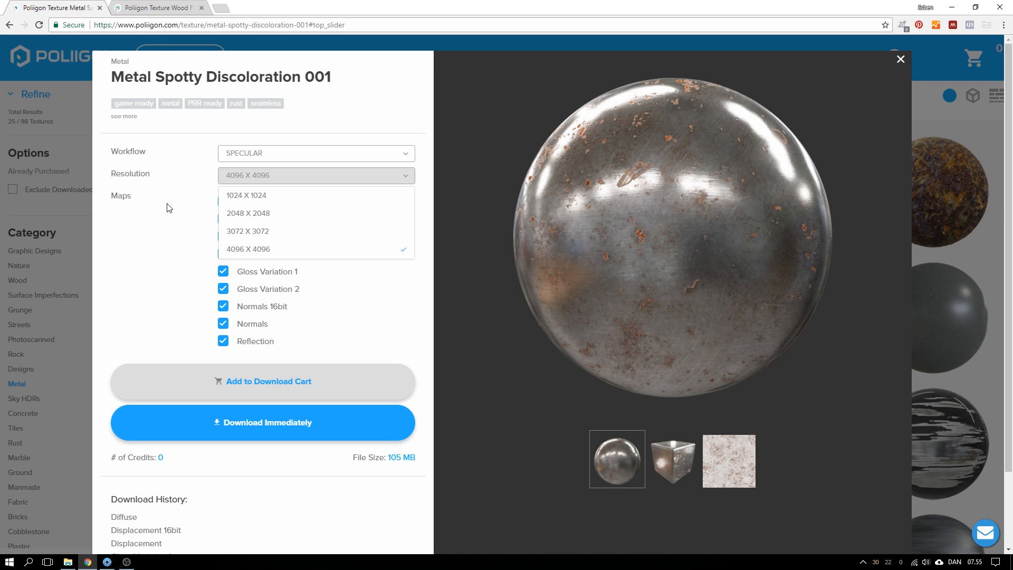
click(243, 195)
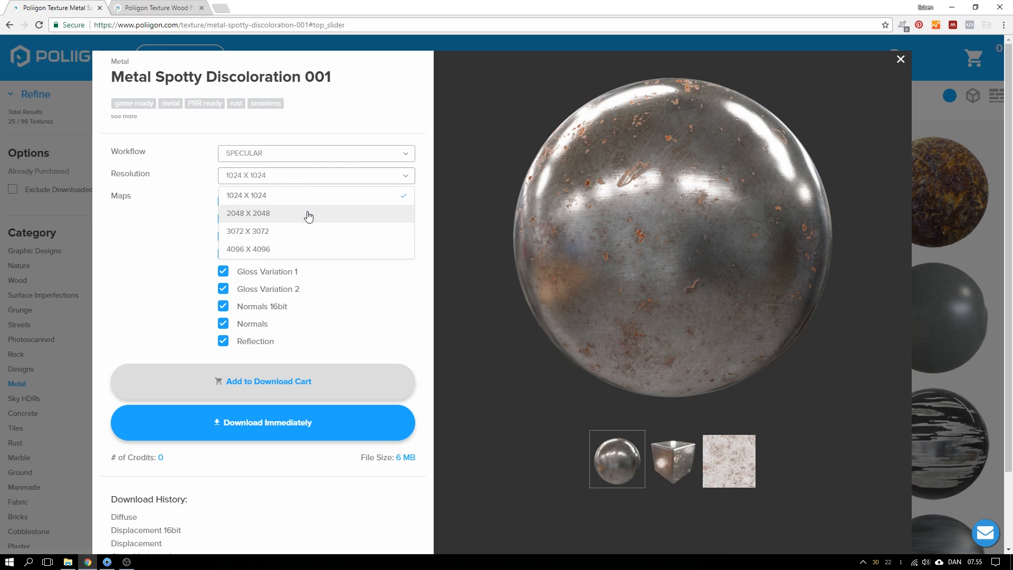
click(278, 250)
click(190, 197)
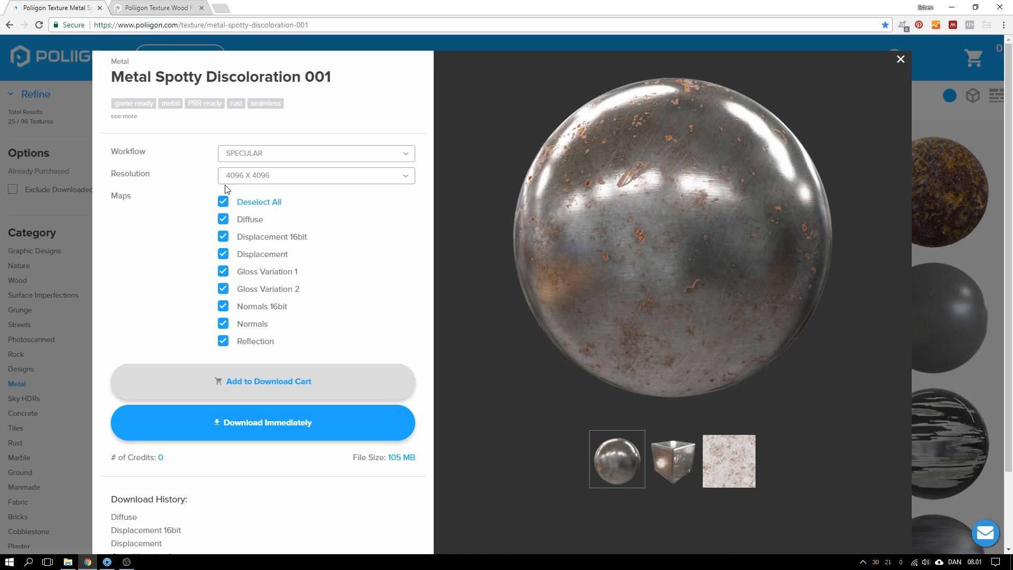
Recheck the resolution choices, keeping 4096 X 4096
click(247, 179)
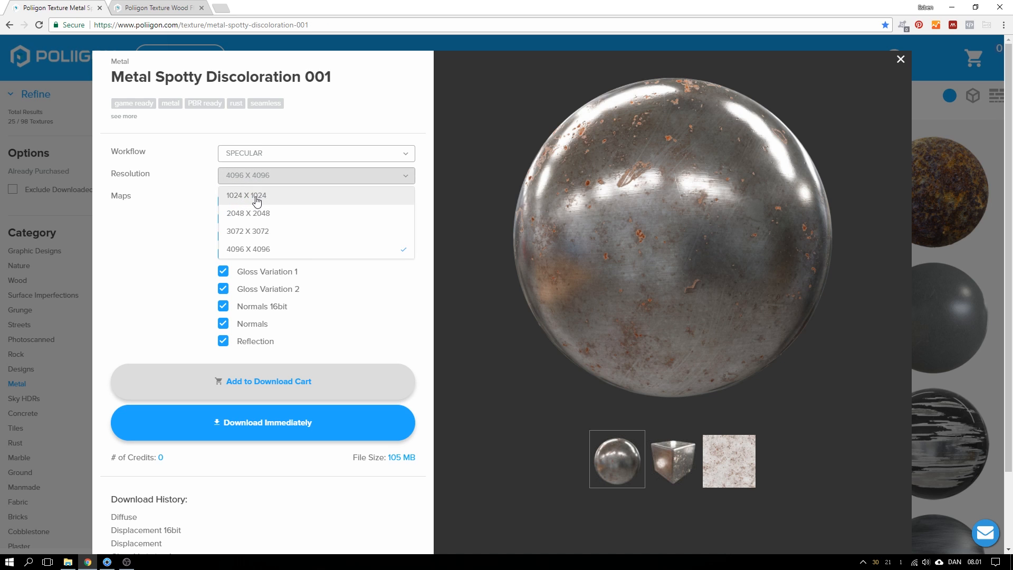
click(254, 178)
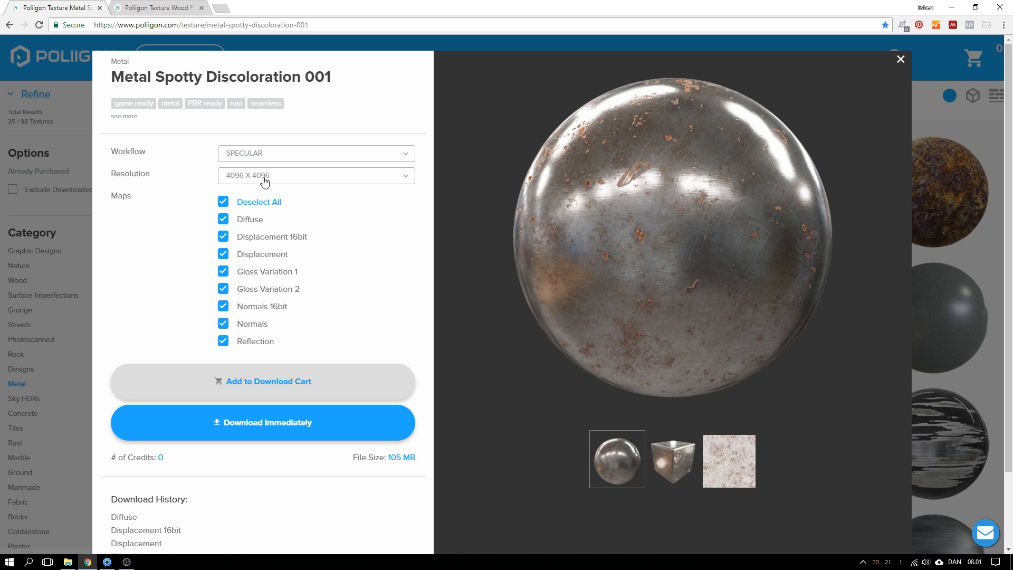
click(264, 181)
click(206, 181)
click(246, 179)
click(178, 244)
Preview the Normals 16bit and Diffuse maps, then move on to Rust Plain 030
click(378, 316)
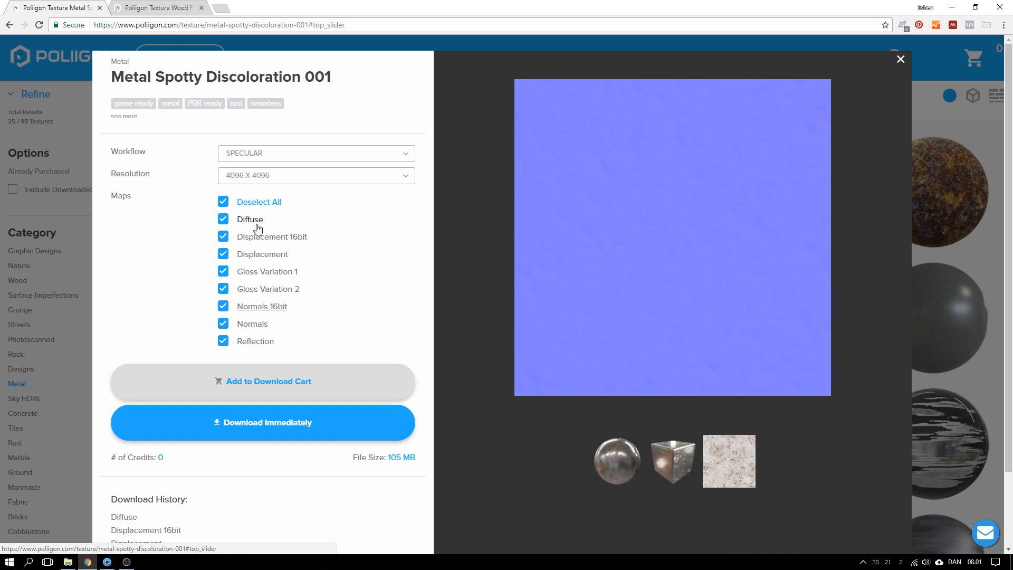
click(256, 224)
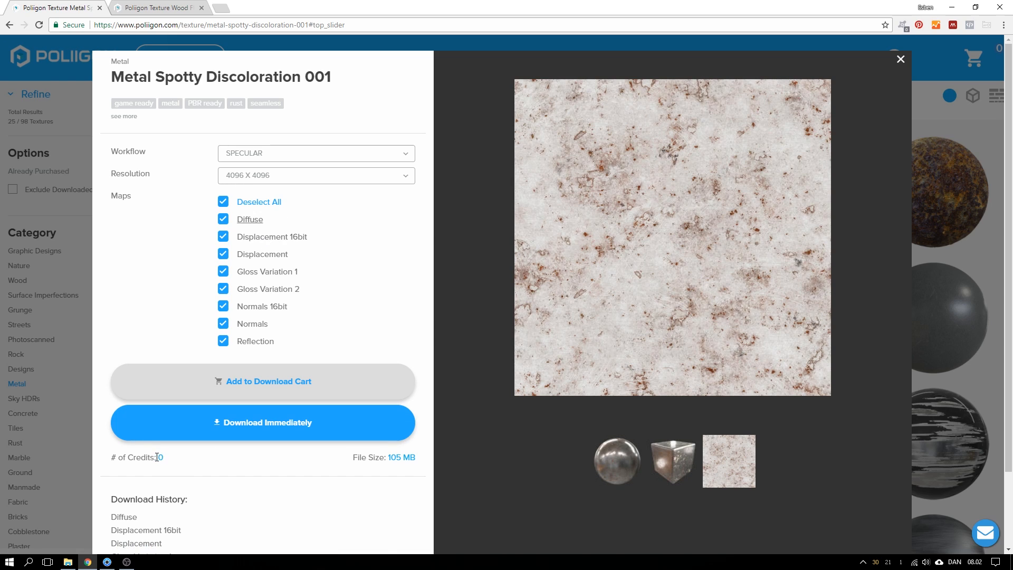
click(925, 204)
click(922, 195)
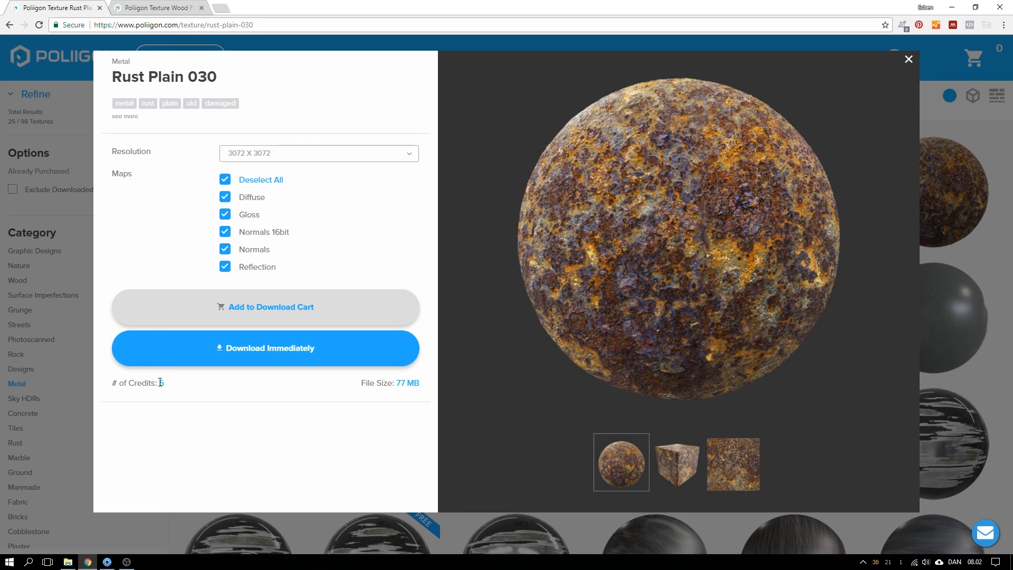
Toggle Rust Plain 030's Diffuse, Gloss and Normals 16bit maps off and back on, then reopen Metal Spotty Discoloration 001
click(225, 197)
click(224, 214)
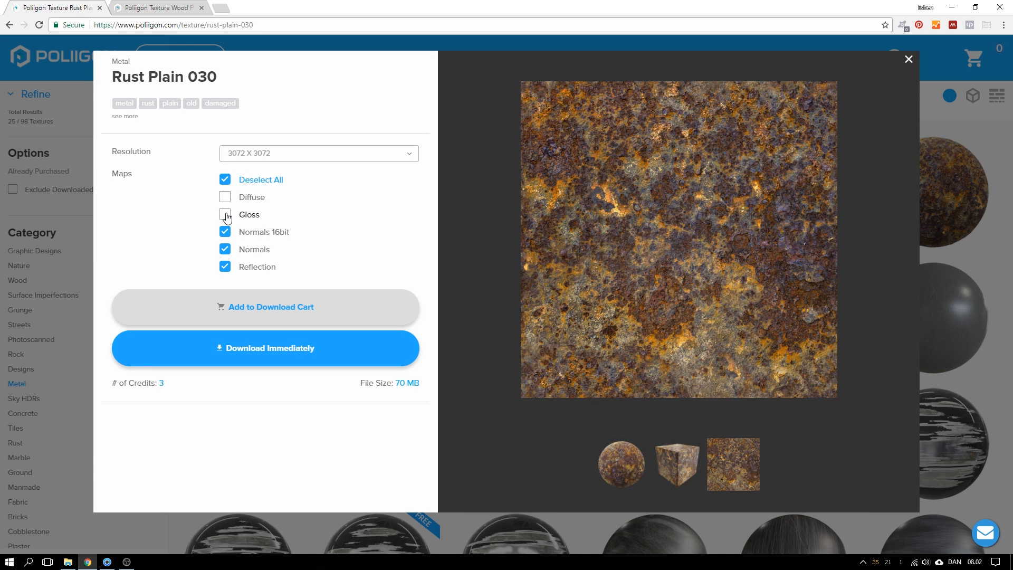
click(226, 233)
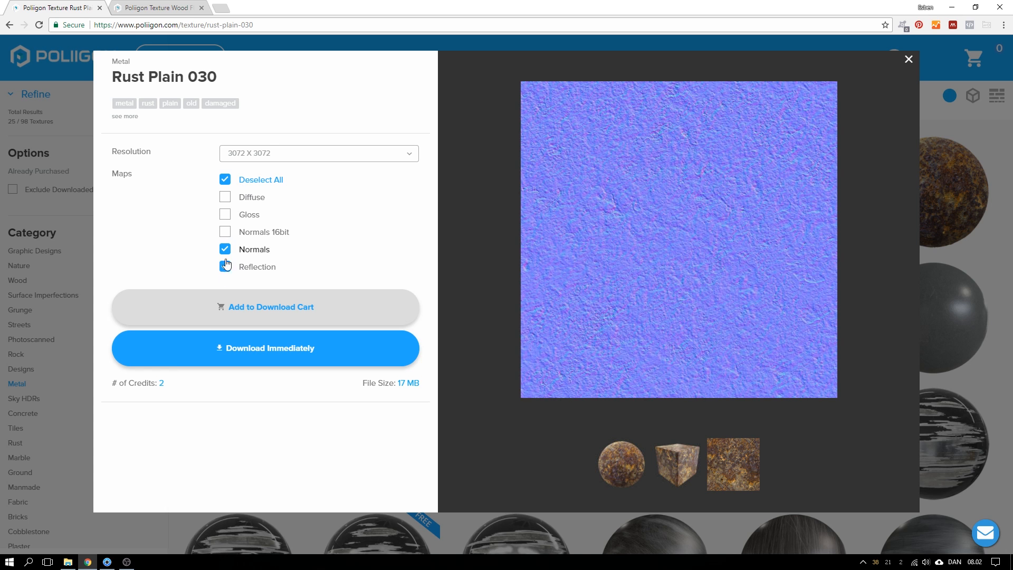
click(225, 231)
click(225, 214)
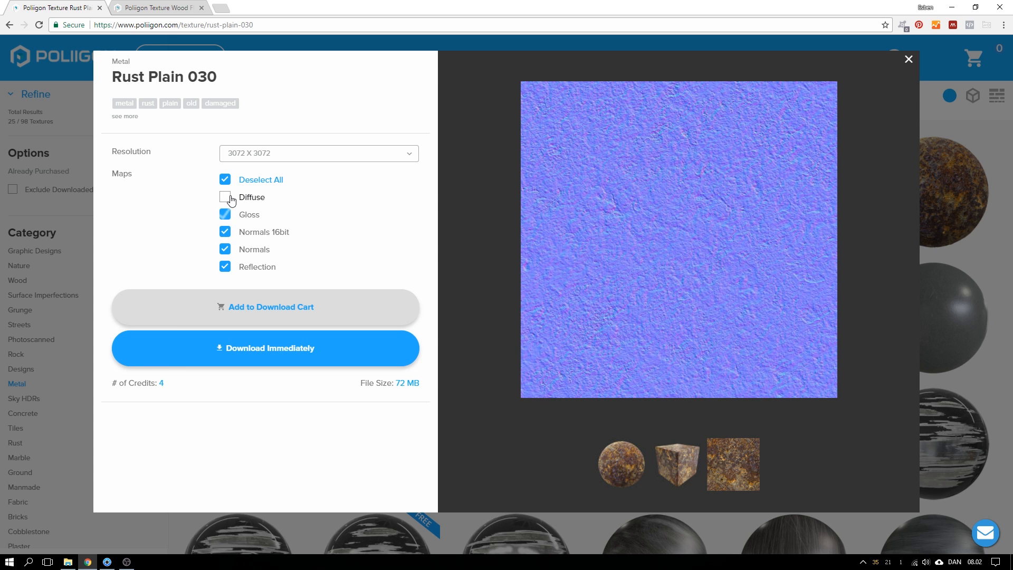
click(226, 197)
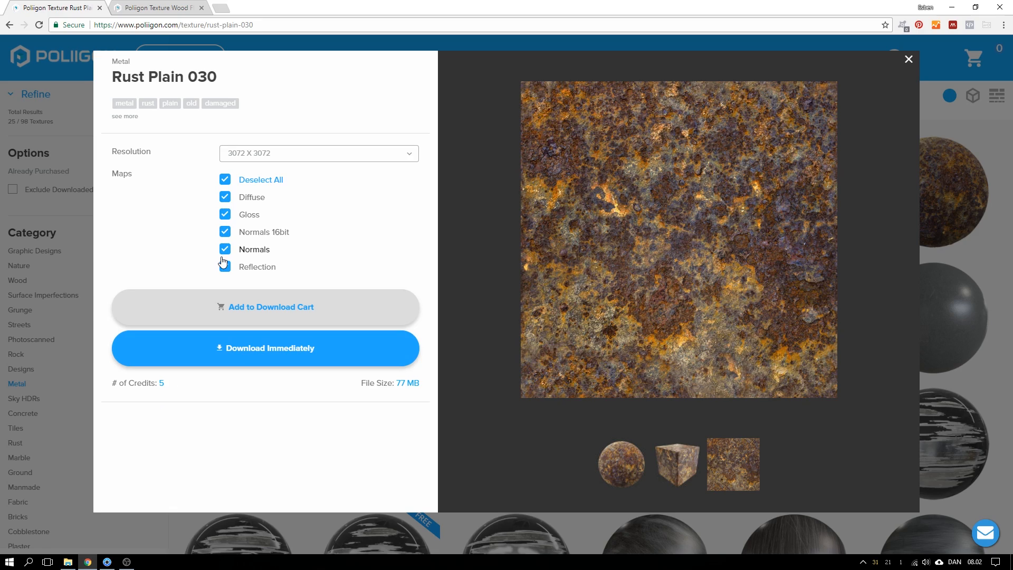
click(908, 59)
click(264, 426)
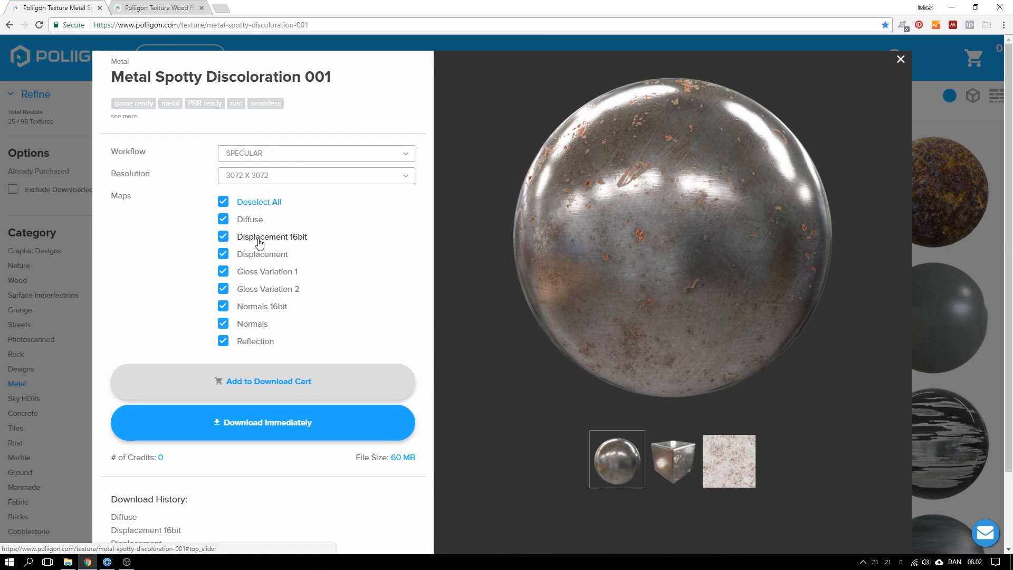
Exclude the Displacement and Displacement 16bit maps from the download
click(257, 238)
click(224, 256)
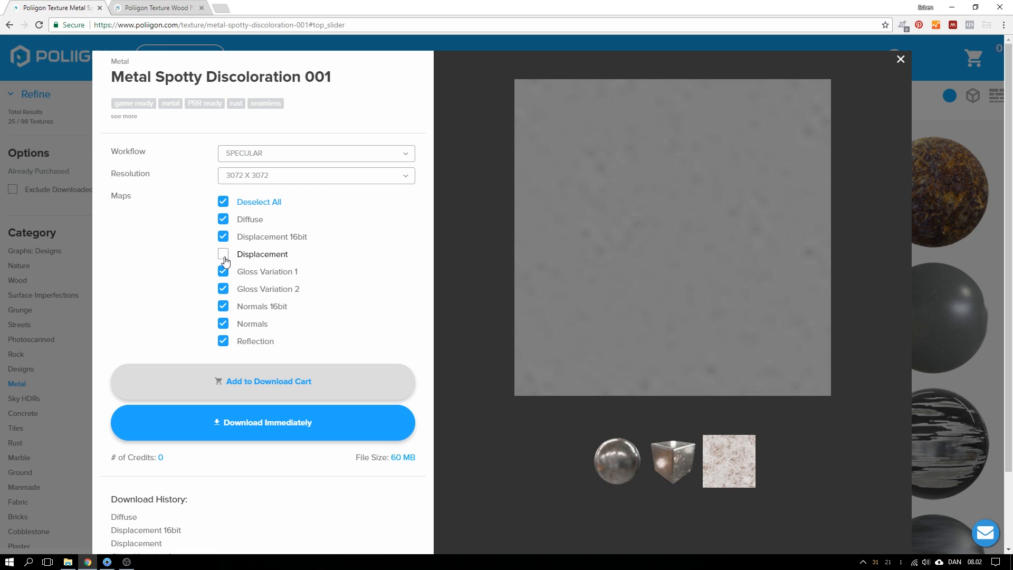
click(225, 240)
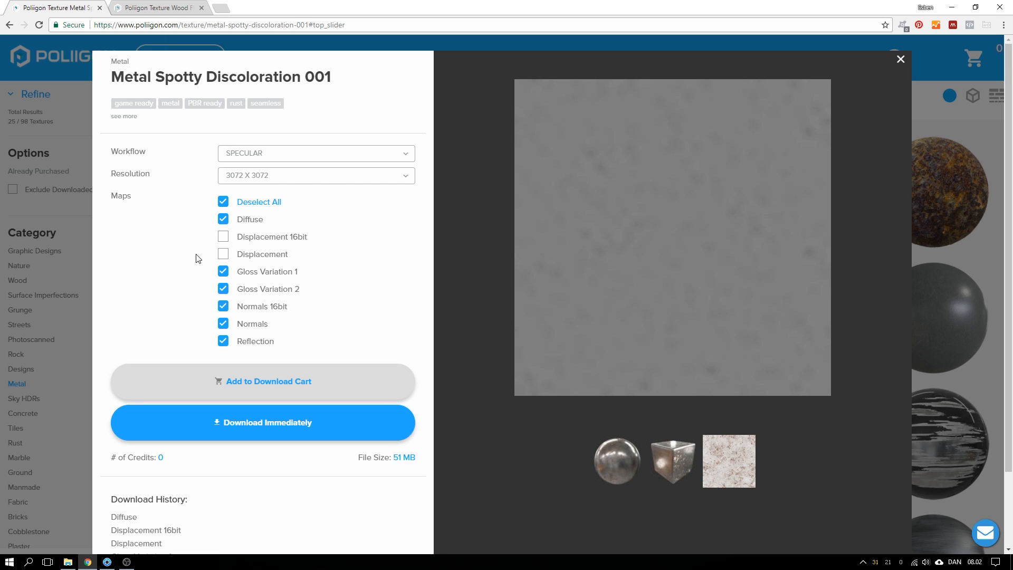
click(224, 253)
click(224, 253)
click(223, 256)
click(222, 256)
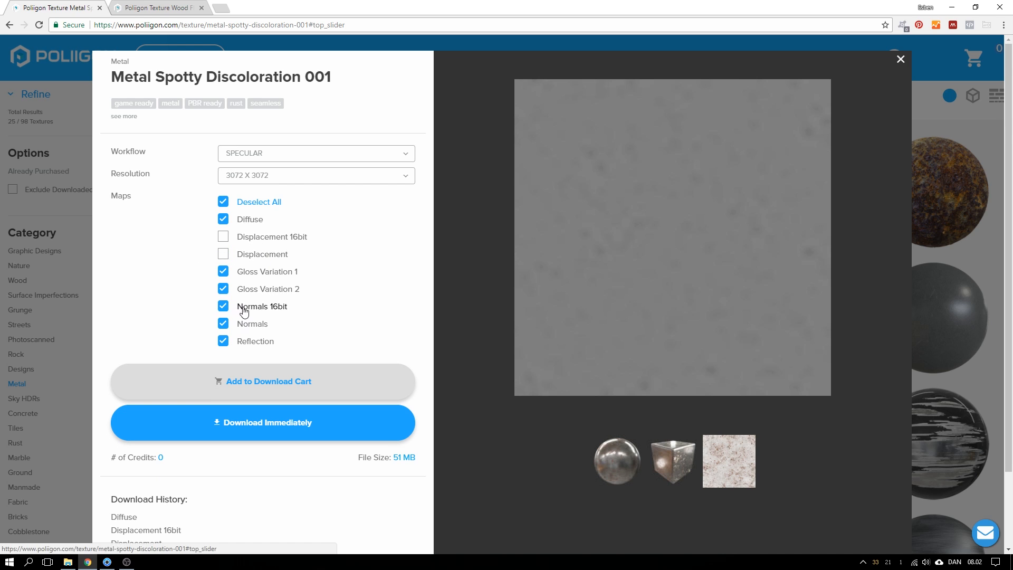
Exclude the Normals 16bit and Gloss Variation 1 maps, bringing the download to 11 MB
click(224, 307)
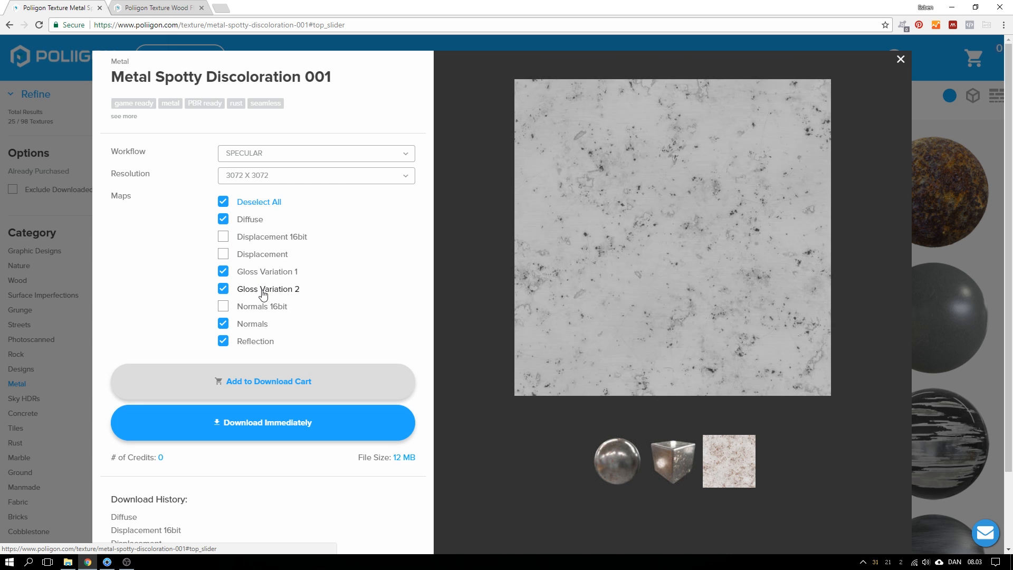
click(263, 271)
click(225, 274)
click(226, 275)
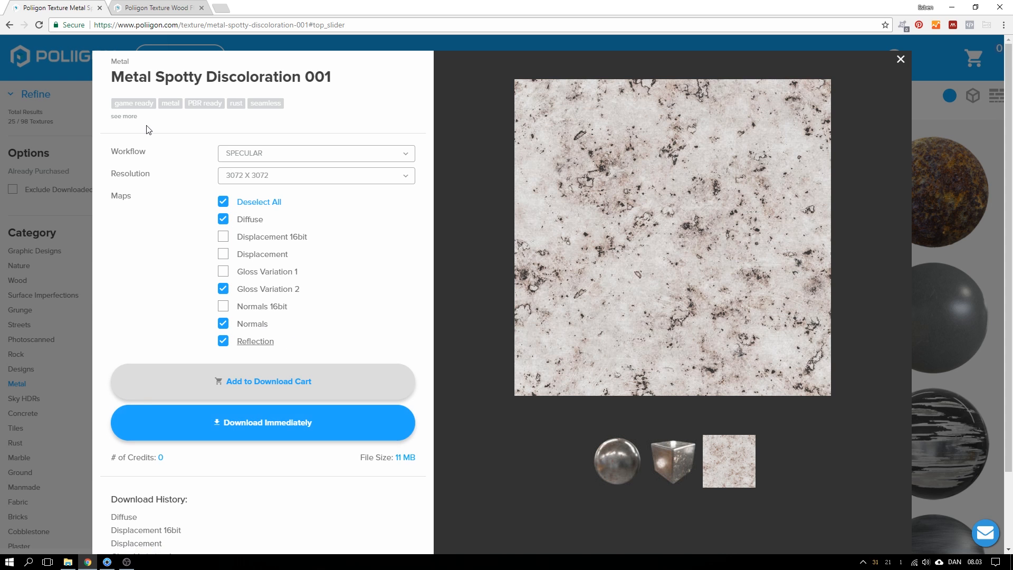
Switch to Wood Flooring 036 and review its resolution choices, leaving 3615 X 4096
click(156, 11)
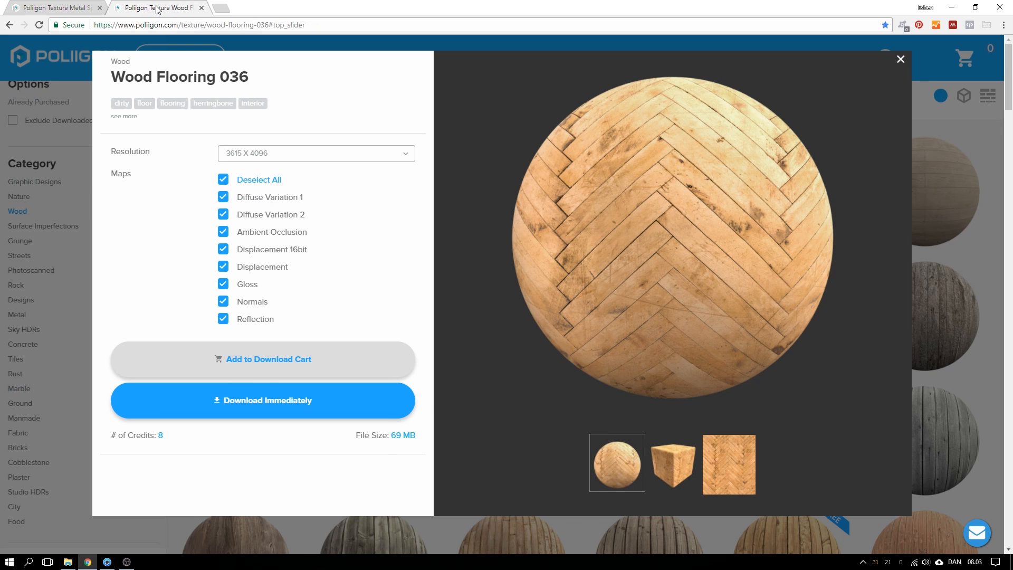
click(244, 153)
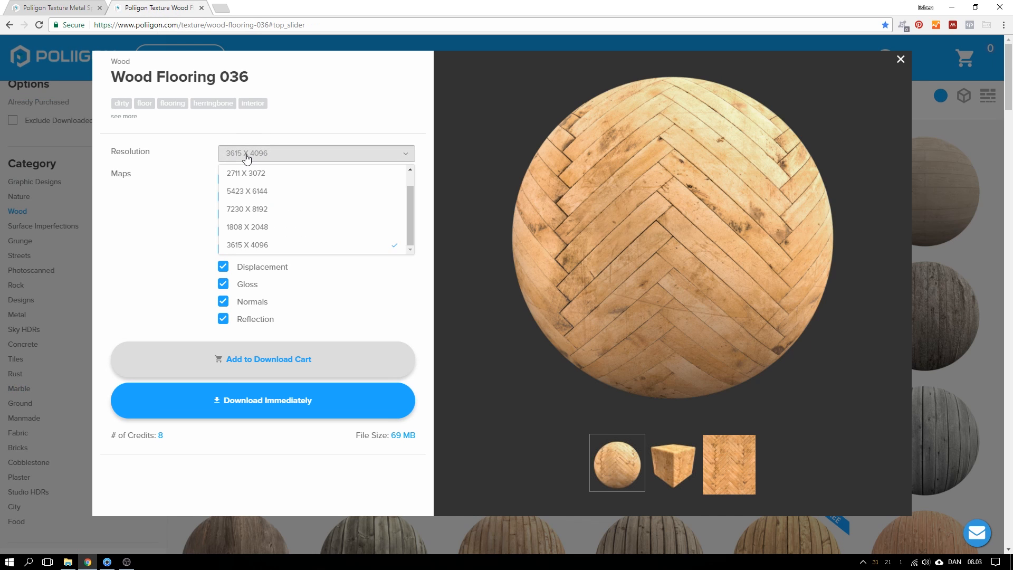
scroll(254, 244, down, 1)
click(180, 241)
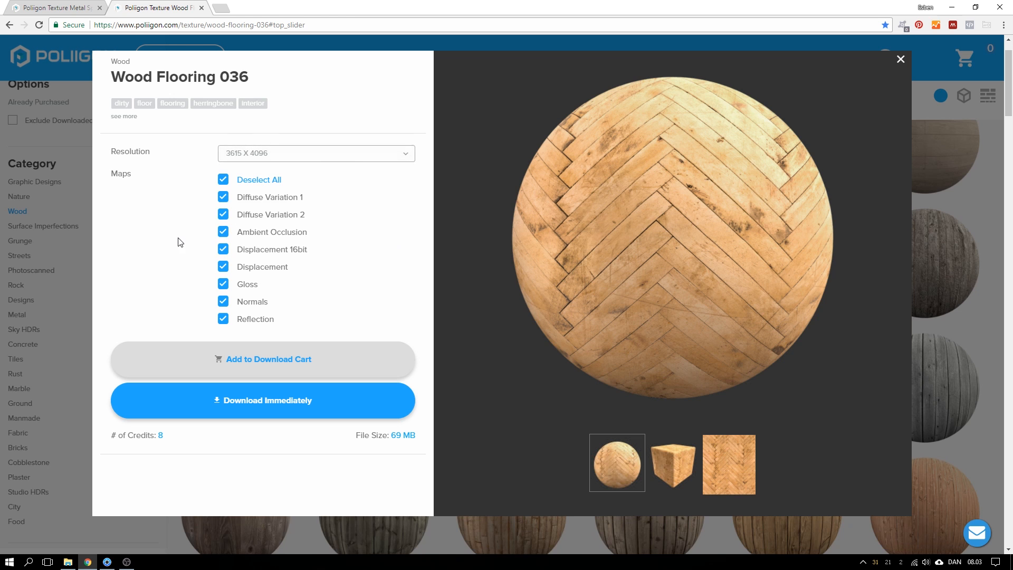
scroll(179, 241, up, 1)
Exclude Diffuse Variation 2, Ambient Occlusion, Displacement 16bit and Displacement maps, leaving 36 MB
mouse_move(261, 203)
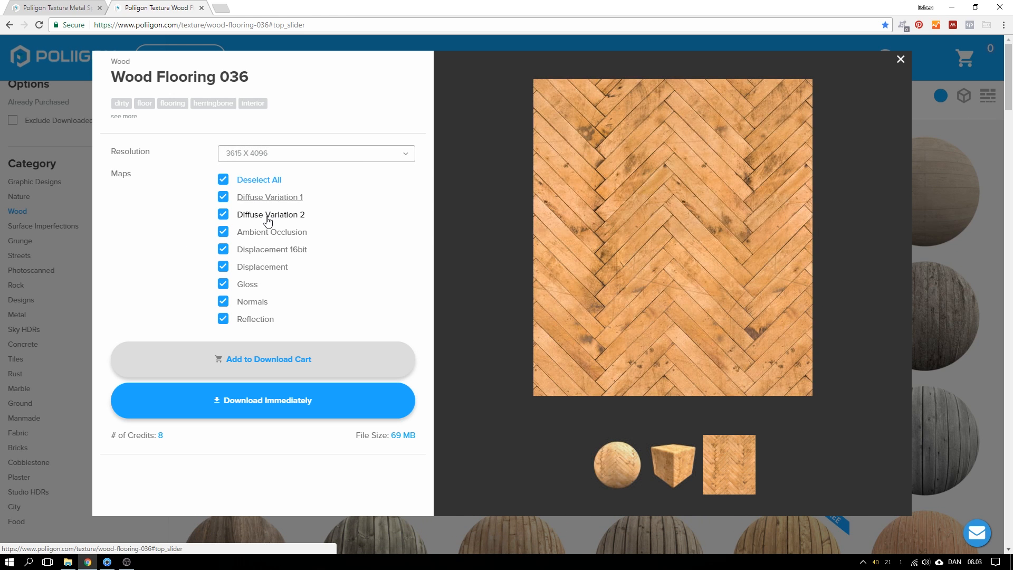
click(223, 215)
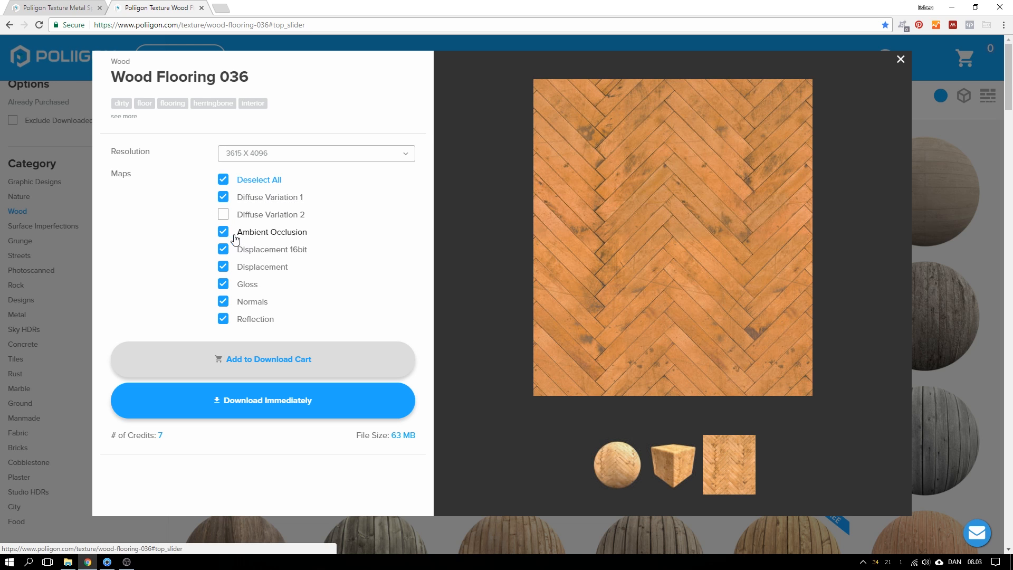
mouse_move(246, 235)
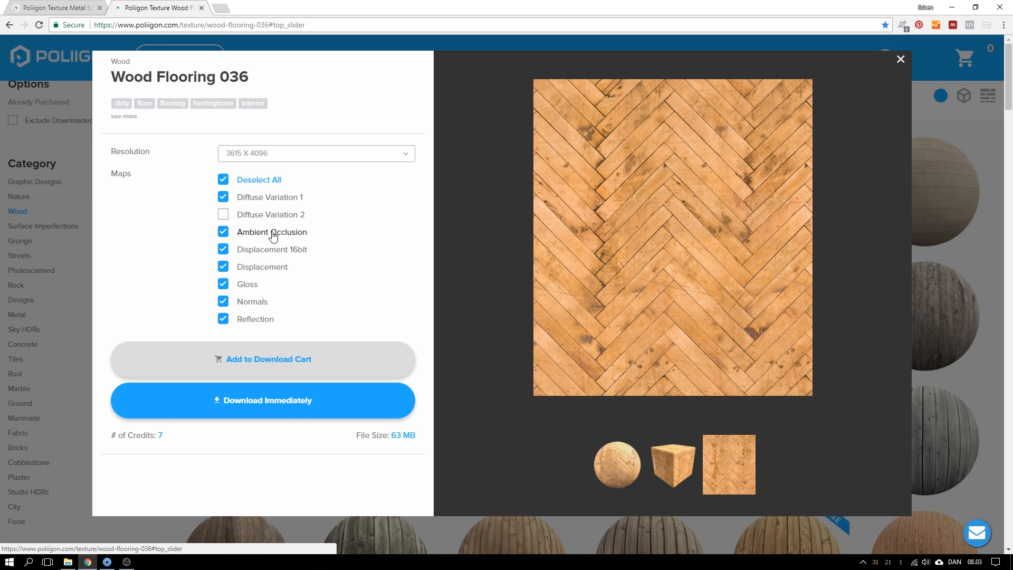
click(224, 233)
click(223, 250)
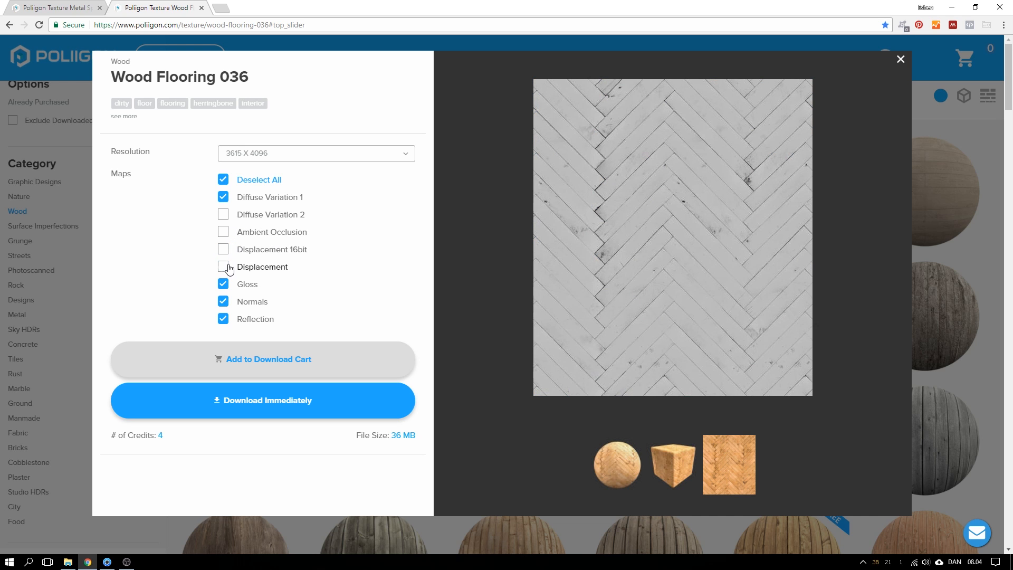
click(222, 267)
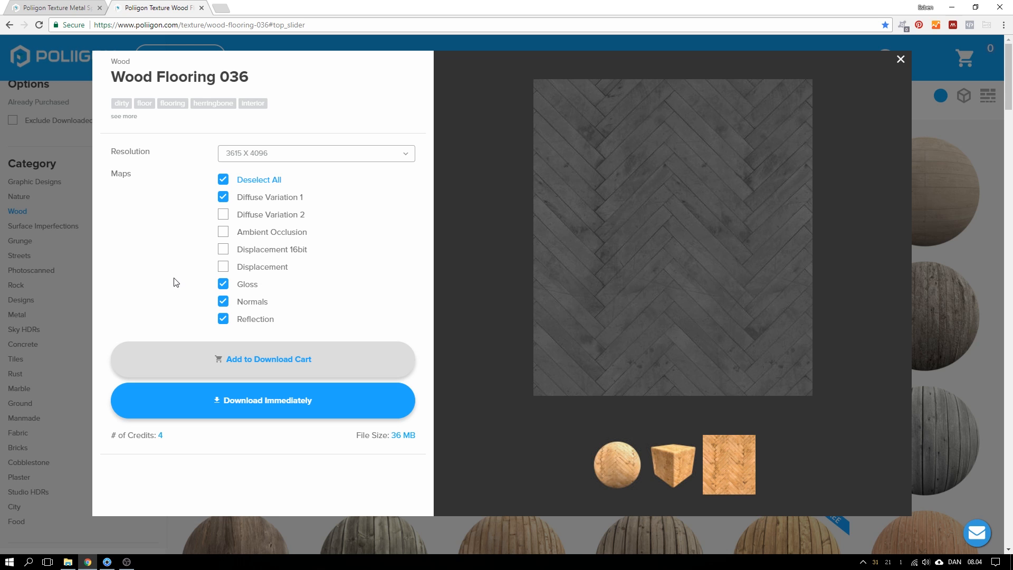
click(107, 562)
Resume the real-time render and unlink the Floor's material so it becomes Wall #5
key(shift+p)
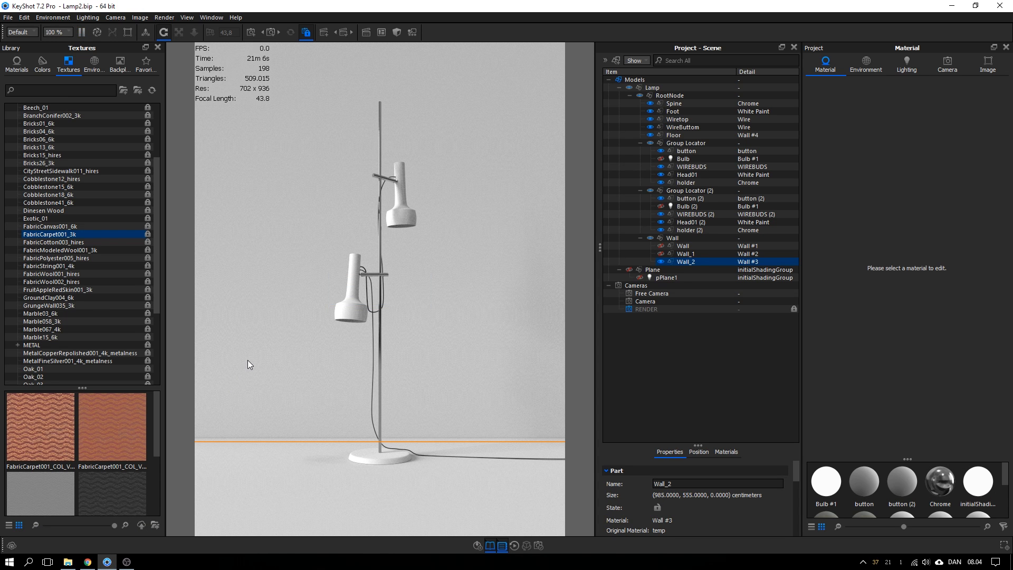
click(282, 461)
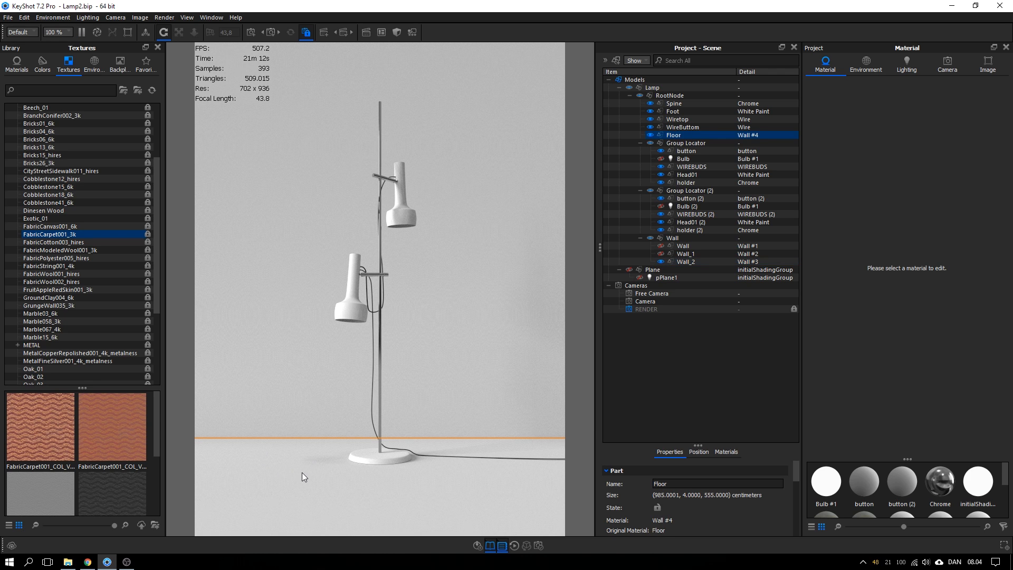
right_click(302, 477)
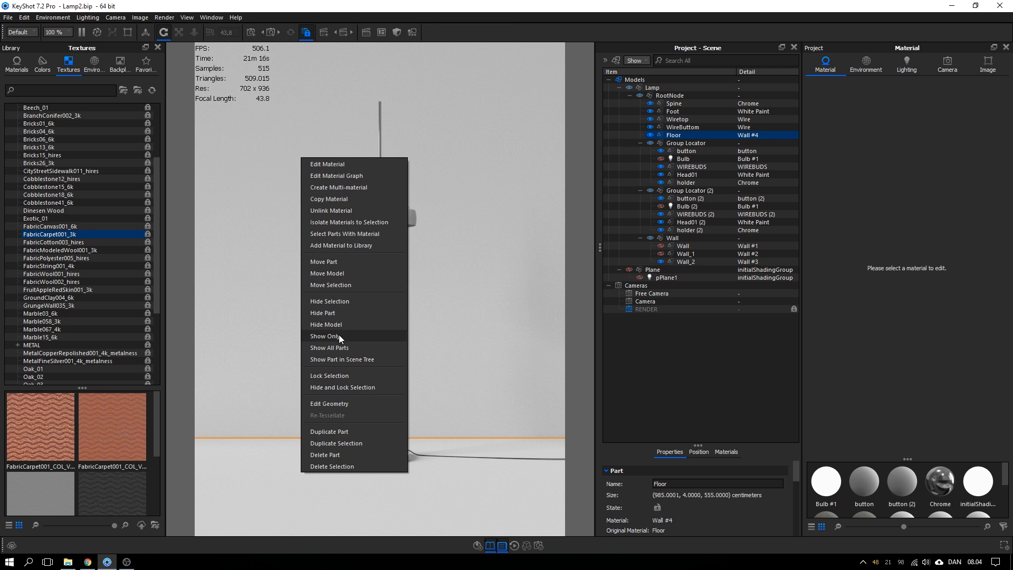
click(337, 211)
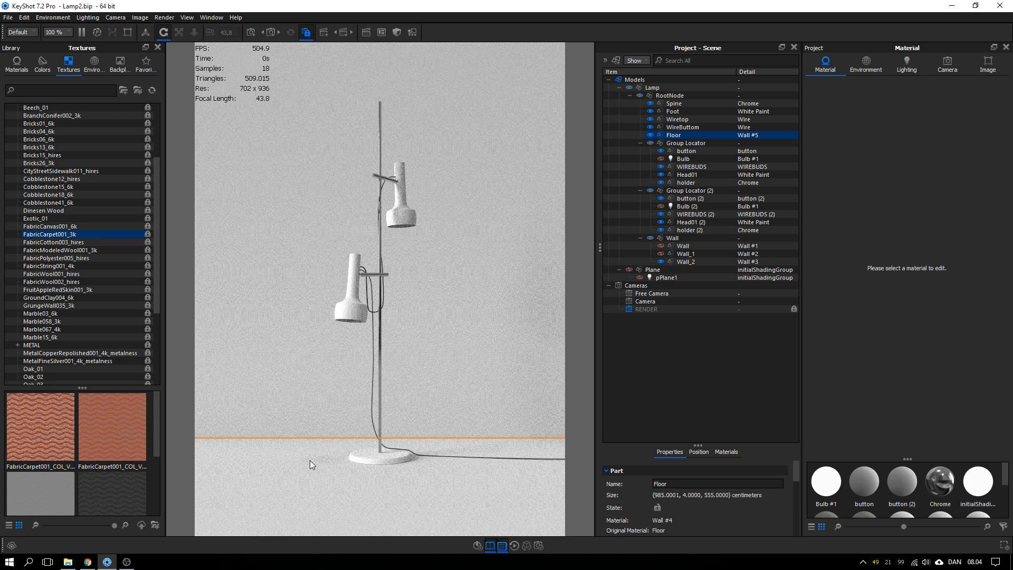
right_click(309, 461)
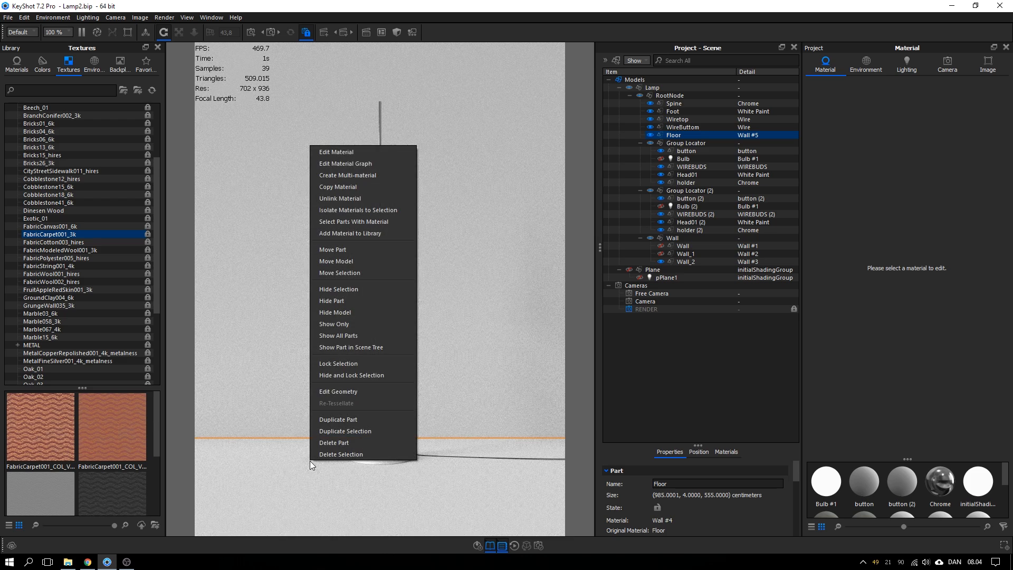
Open the Wall #5 material graph and change its type from Diffuse to Advanced
click(344, 163)
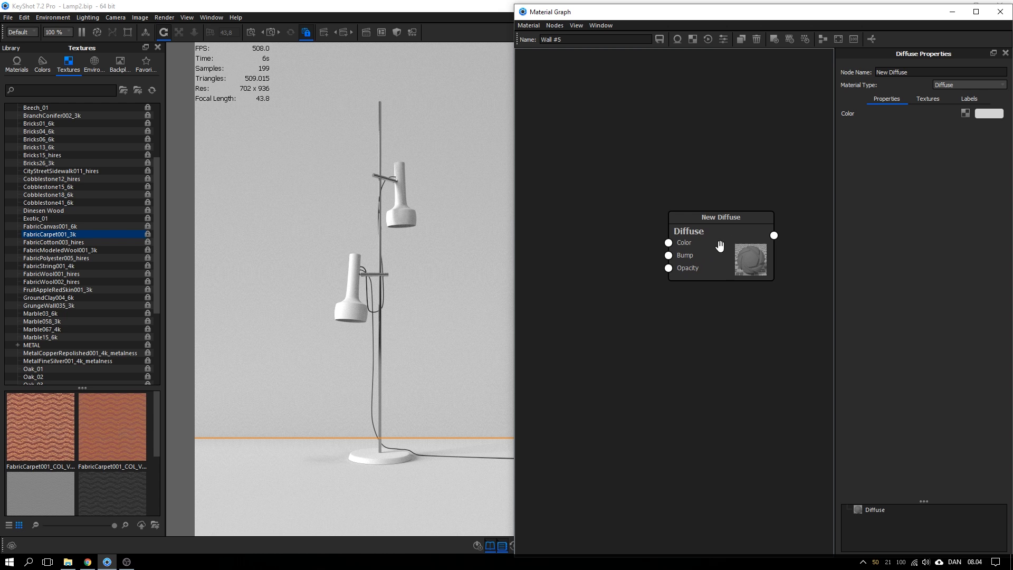
click(944, 85)
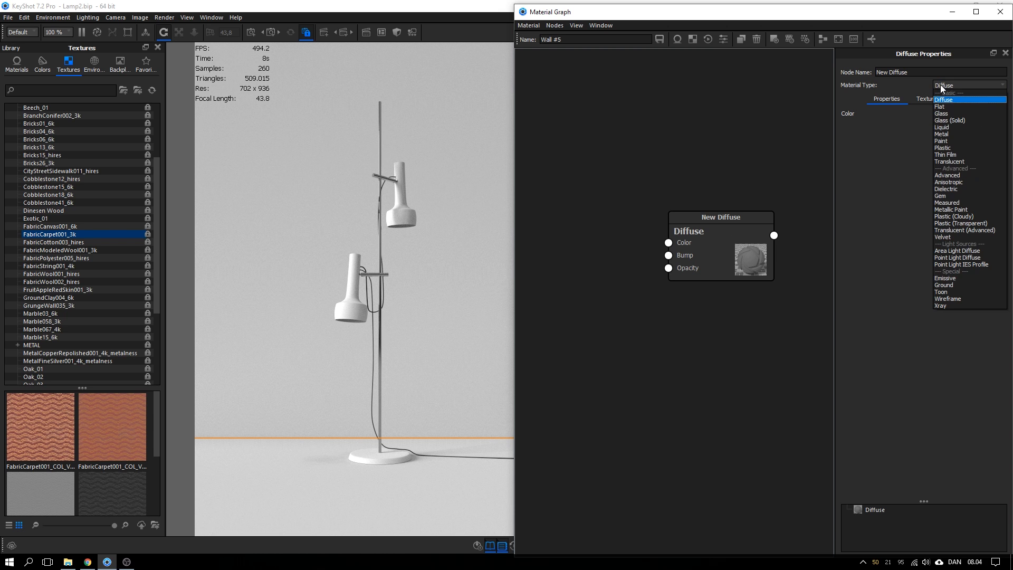
click(945, 177)
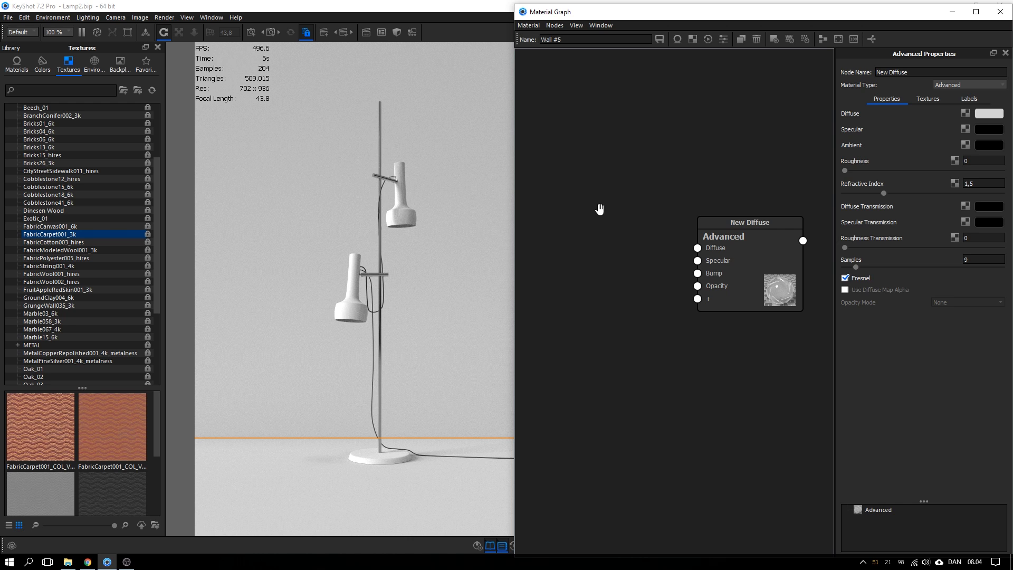
drag(157, 204, 158, 165)
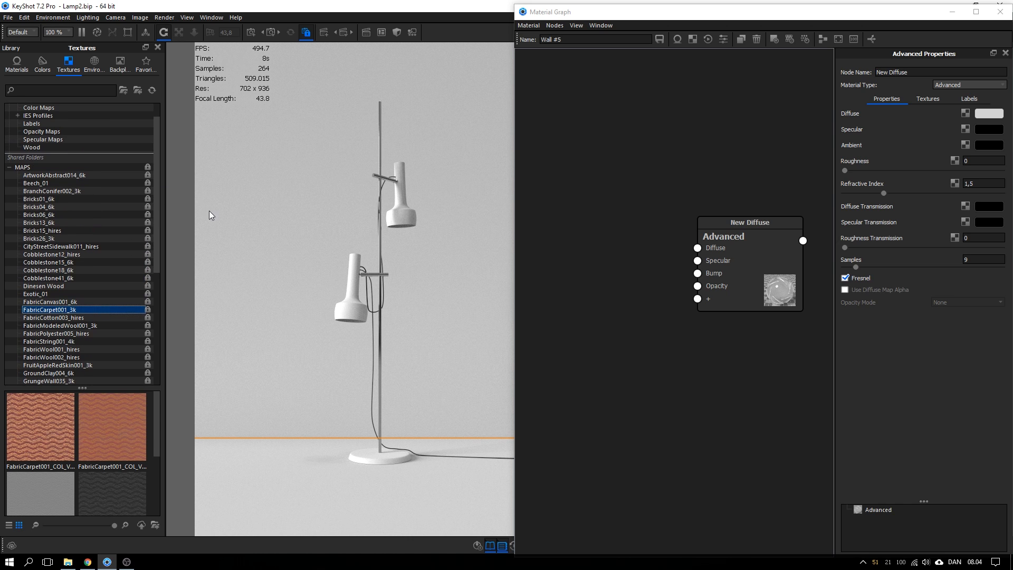
scroll(155, 193, up, 1)
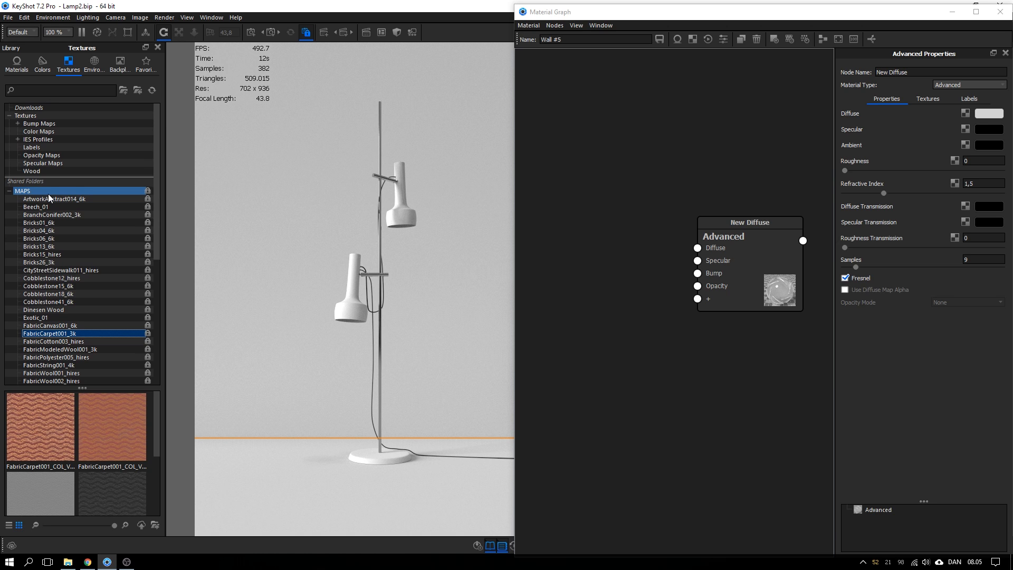
click(69, 563)
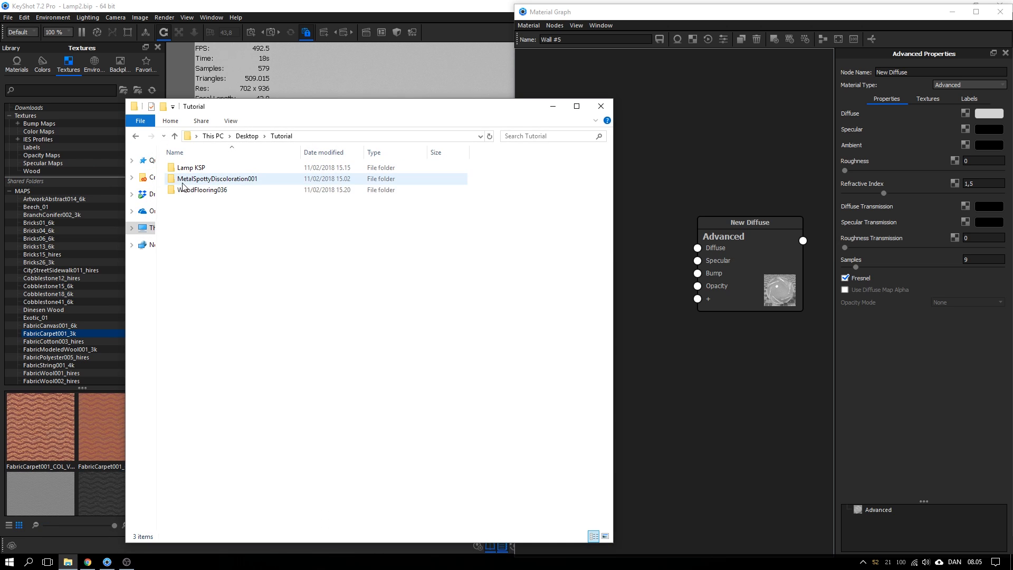
Browse to WoodFlooring036\4K in Explorer and preview the AO map image
double_click(191, 191)
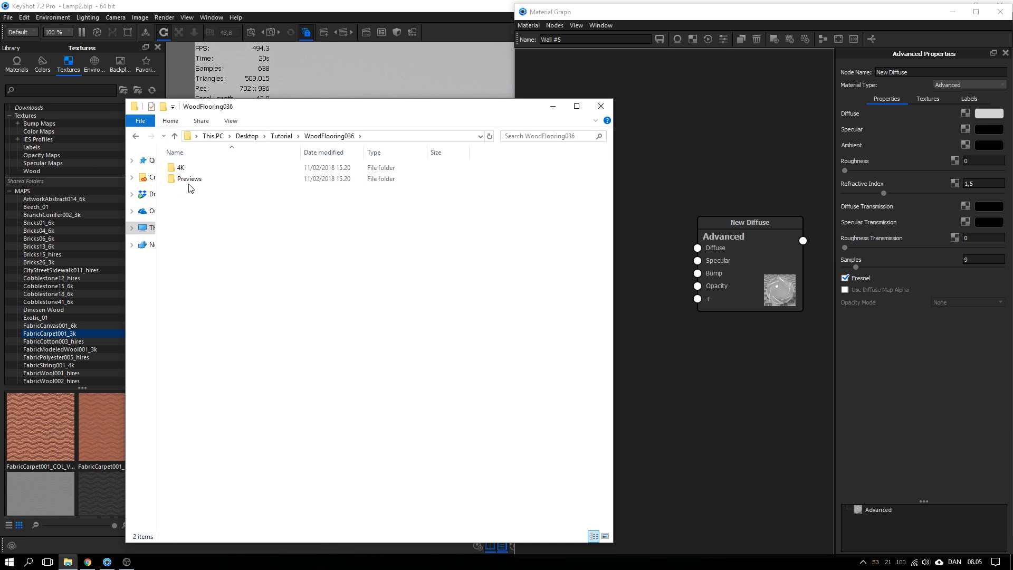
double_click(185, 167)
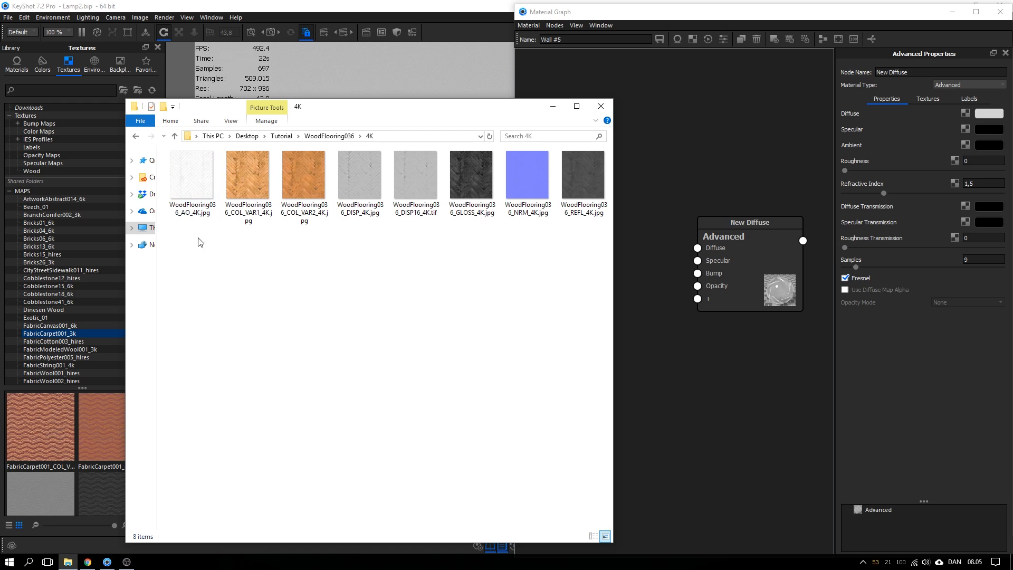
drag(339, 114, 265, 71)
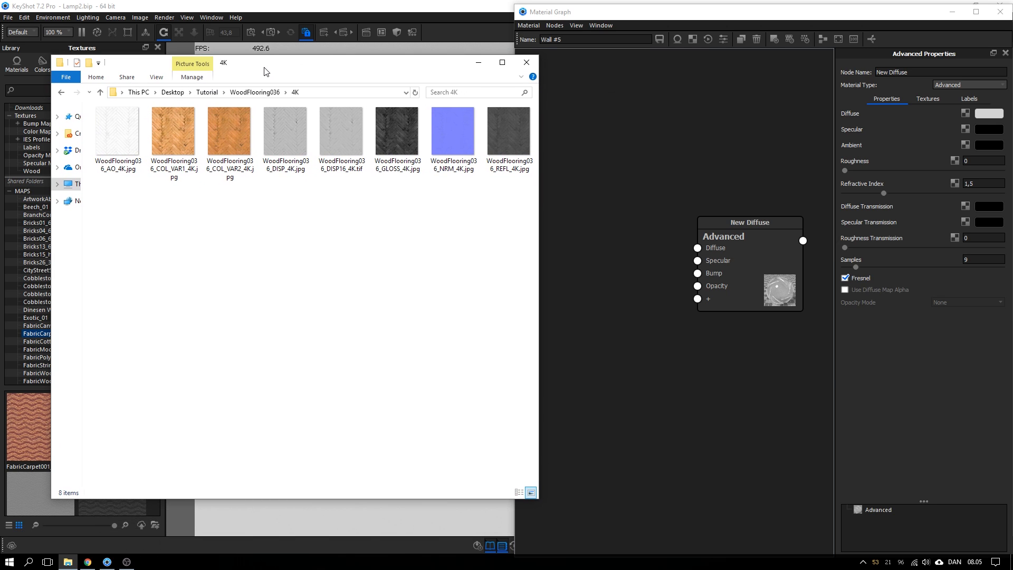
double_click(120, 145)
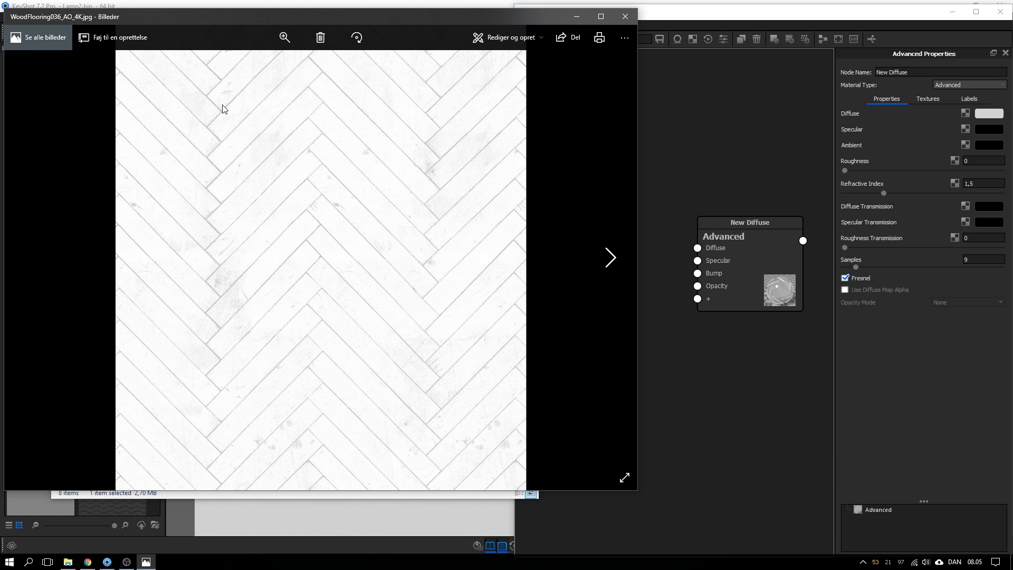
click(624, 19)
click(177, 144)
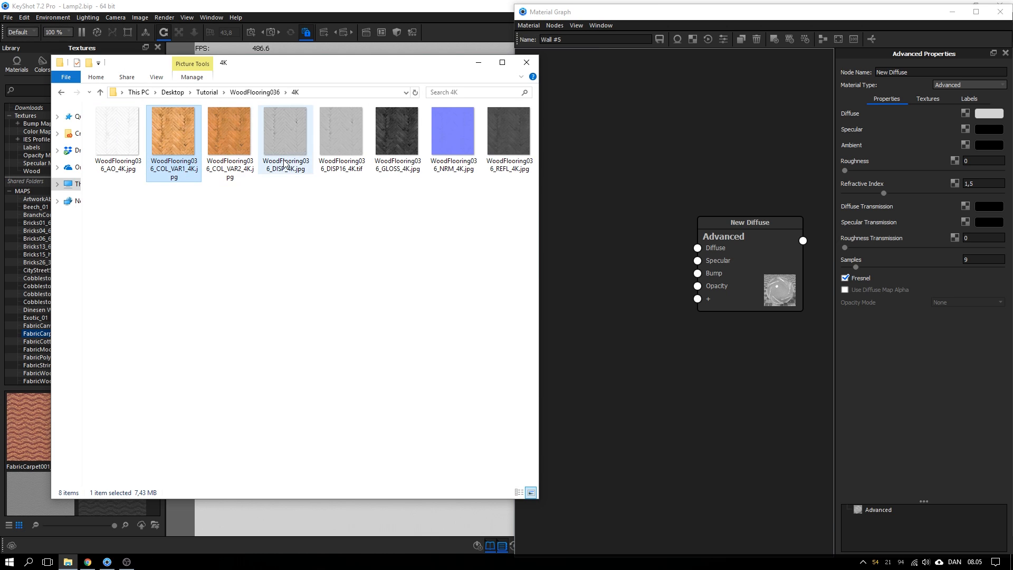
Drag the COL_VAR1, GLOSS, NRM and REFL 4K textures into the floor's Material Graph
ctrl+click(398, 138)
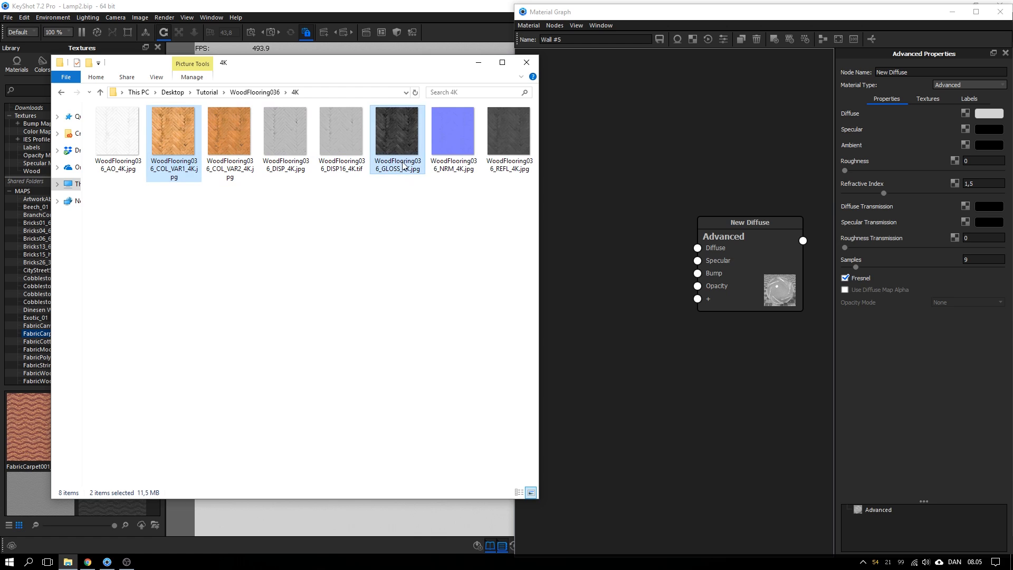
ctrl+click(454, 139)
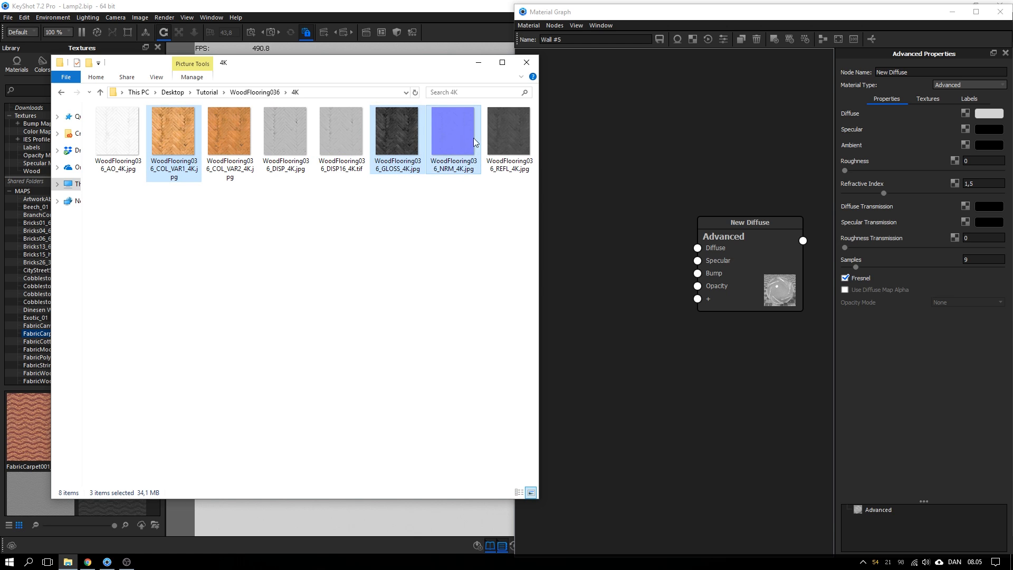
ctrl+click(500, 132)
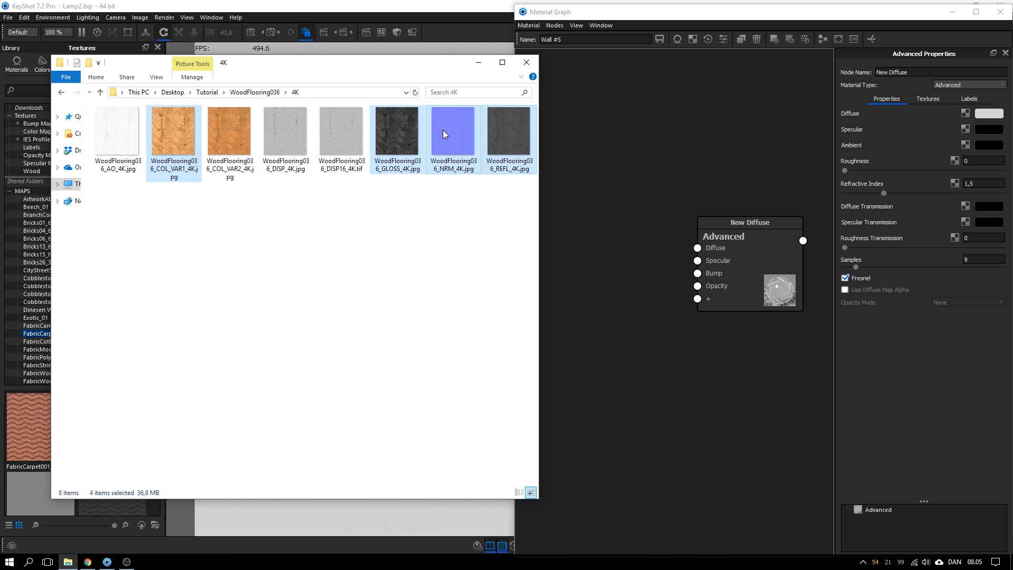
drag(447, 131, 583, 233)
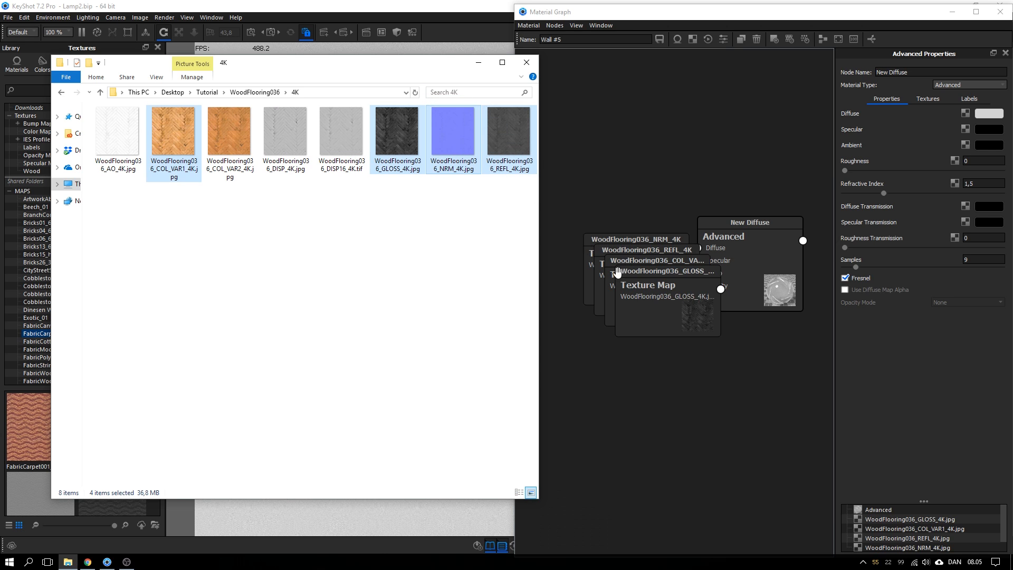
Spread the four texture nodes apart and preview the COL_VAR1 wood texture on the floor
click(478, 63)
drag(648, 283, 611, 396)
drag(635, 301, 591, 348)
drag(622, 283, 699, 385)
drag(637, 349, 630, 340)
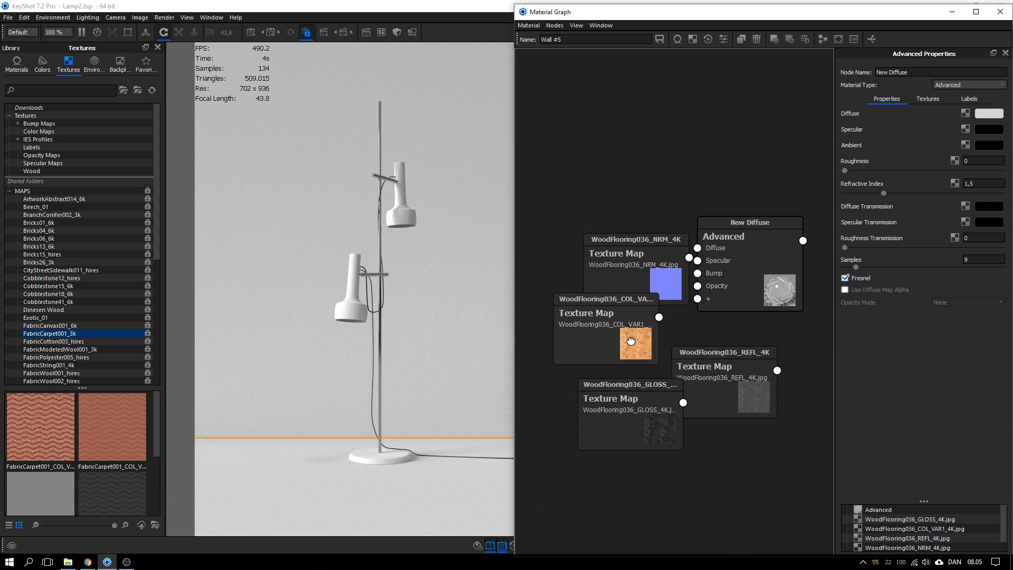
drag(656, 282, 677, 329)
drag(635, 335, 617, 233)
key(c)
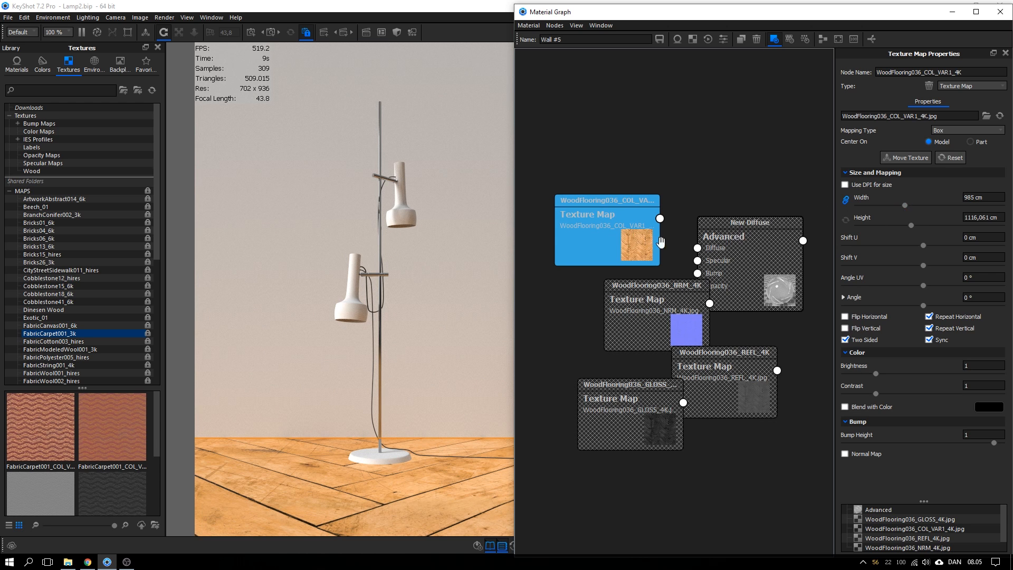
Set the COL_VAR1 texture width to about 235.8 cm and rotate it 90°
drag(627, 246, 628, 244)
drag(903, 205, 863, 205)
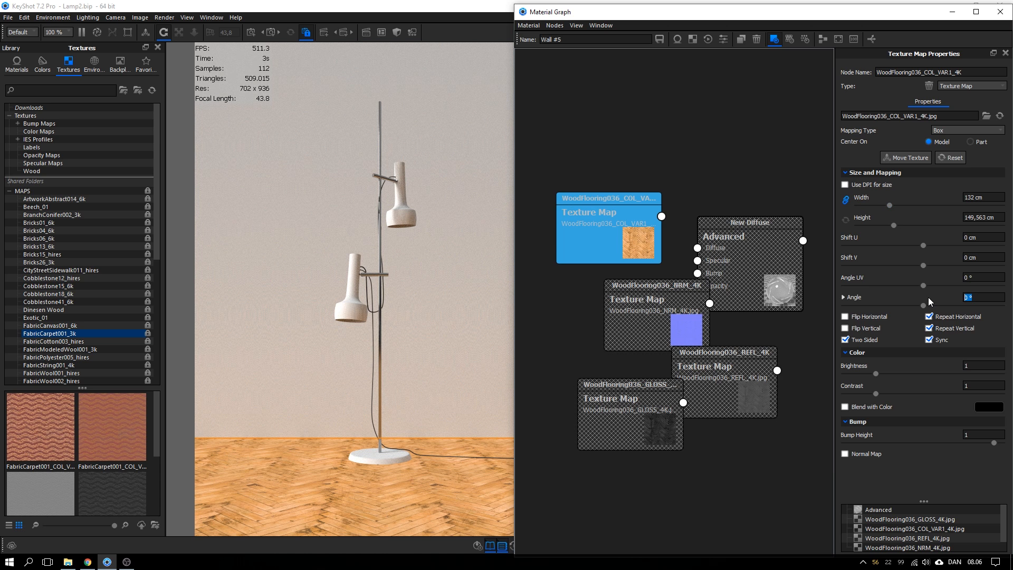
text(90)
key(Return)
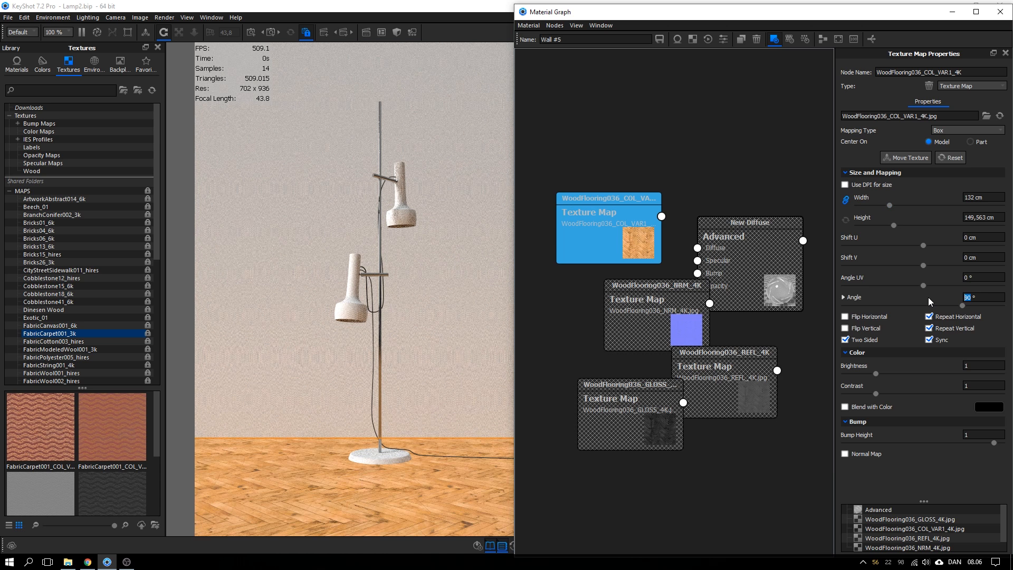
drag(887, 206, 915, 204)
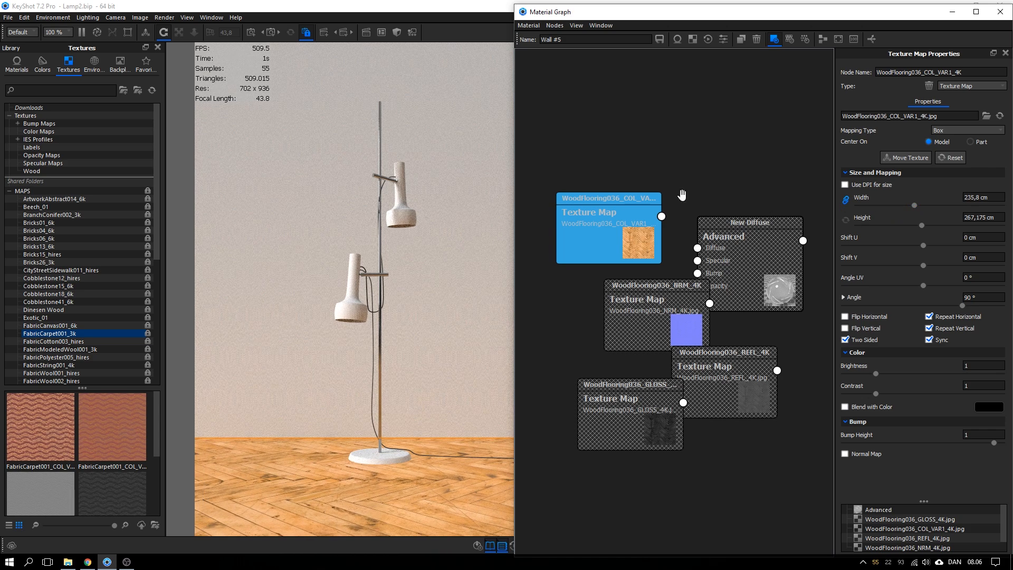
drag(621, 225, 615, 210)
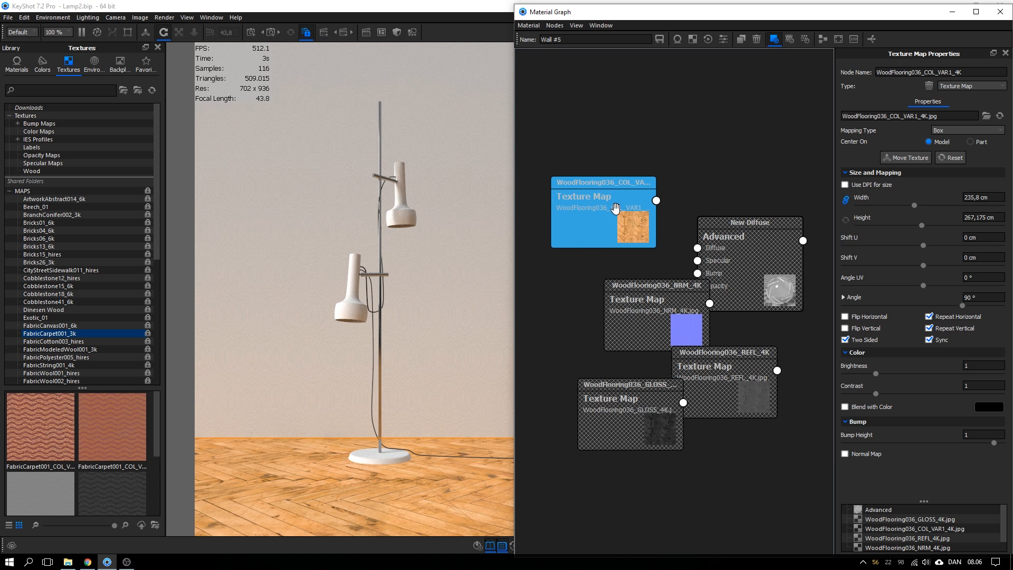
Rearrange the GLOSS, NRM, REFL and Advanced nodes and preview the GLOSS map
click(633, 409)
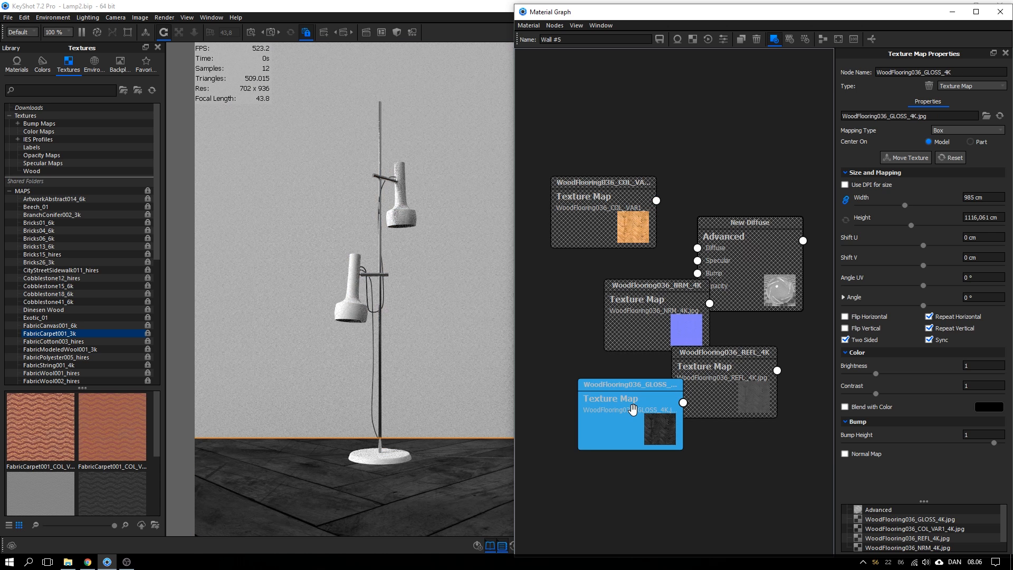
drag(639, 409, 621, 437)
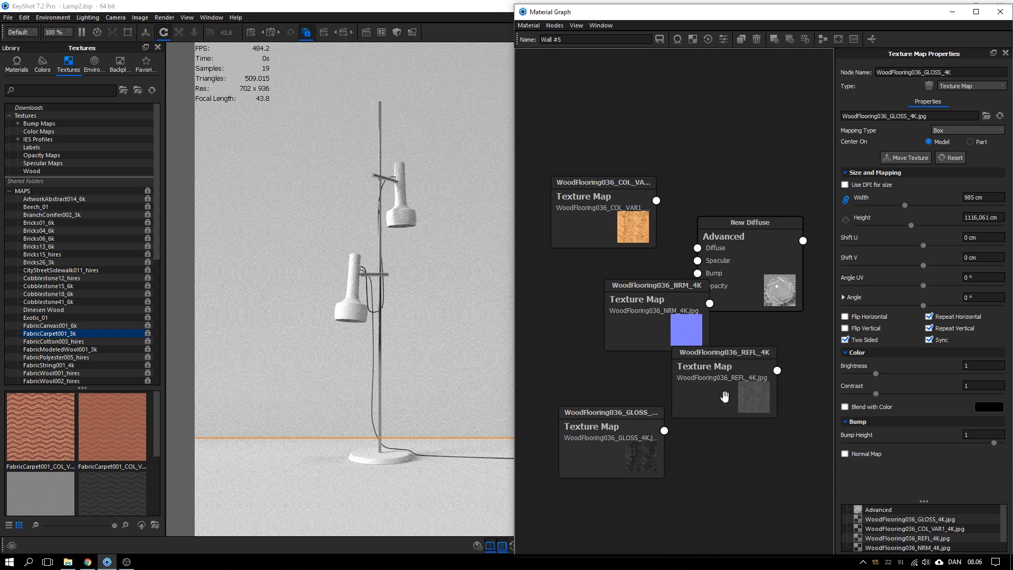
key(c)
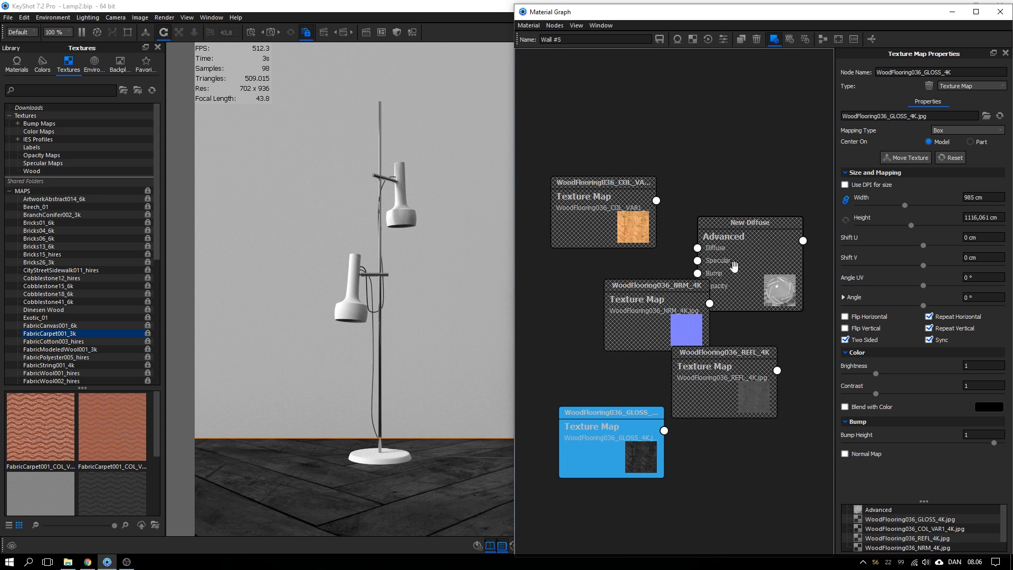
drag(736, 254, 737, 225)
drag(639, 341, 628, 344)
drag(701, 373, 684, 403)
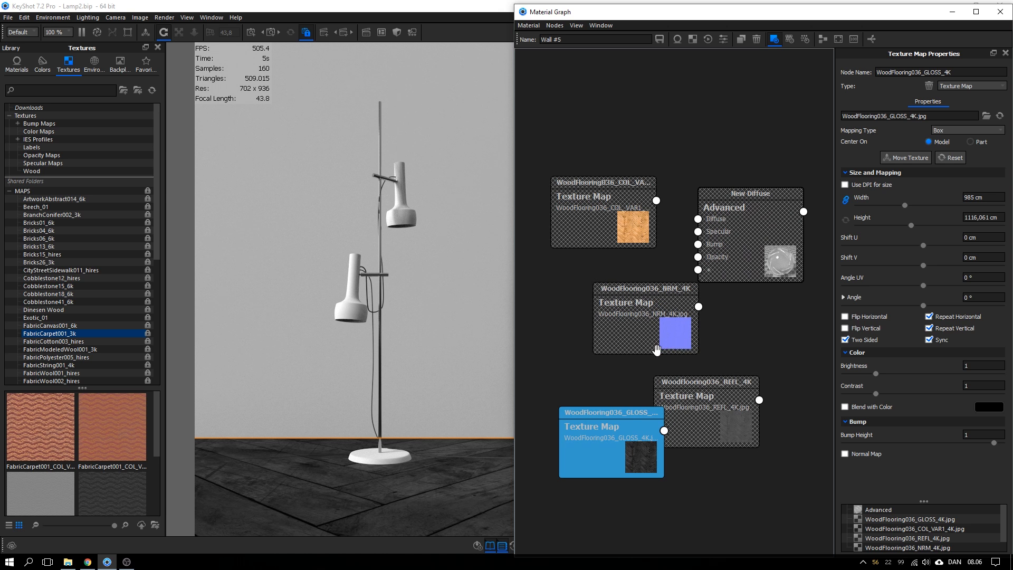
drag(657, 349, 648, 349)
drag(628, 208, 629, 197)
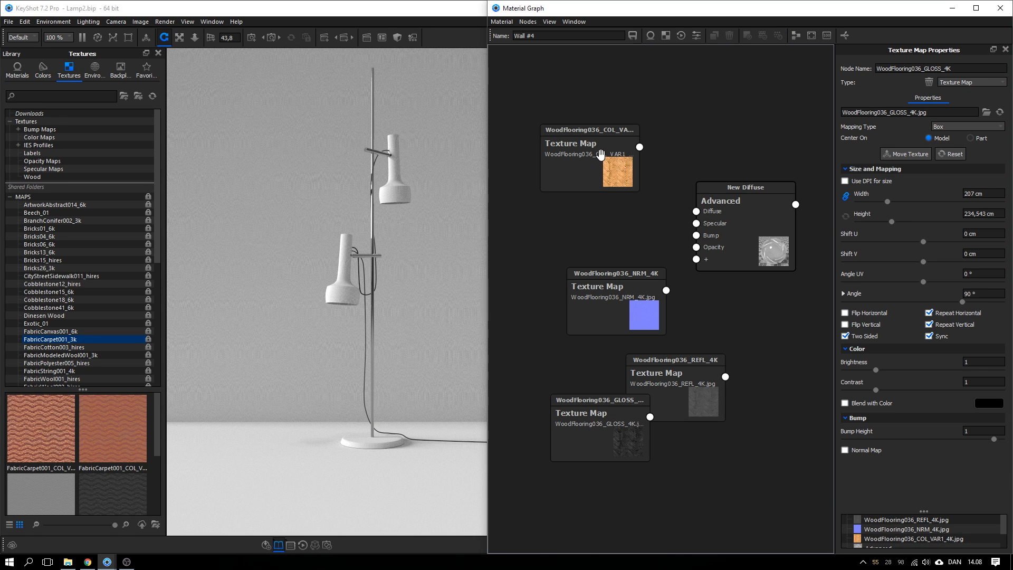
Connect COL_VAR1 to the Diffuse input and reposition the other texture nodes
drag(640, 147, 696, 211)
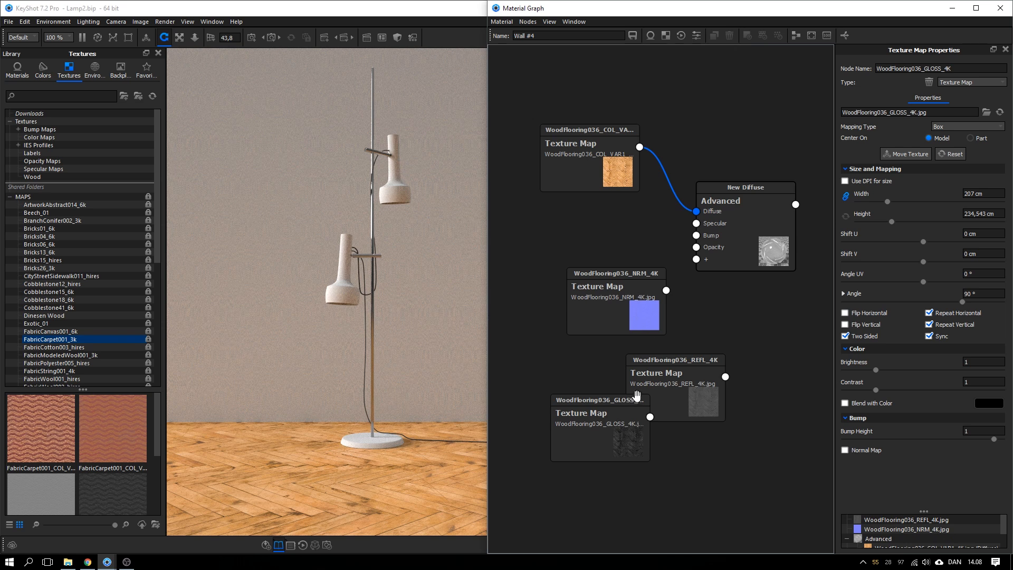
mouse_move(601, 412)
mouse_down()
mouse_move(595, 371)
mouse_move(597, 394)
mouse_up()
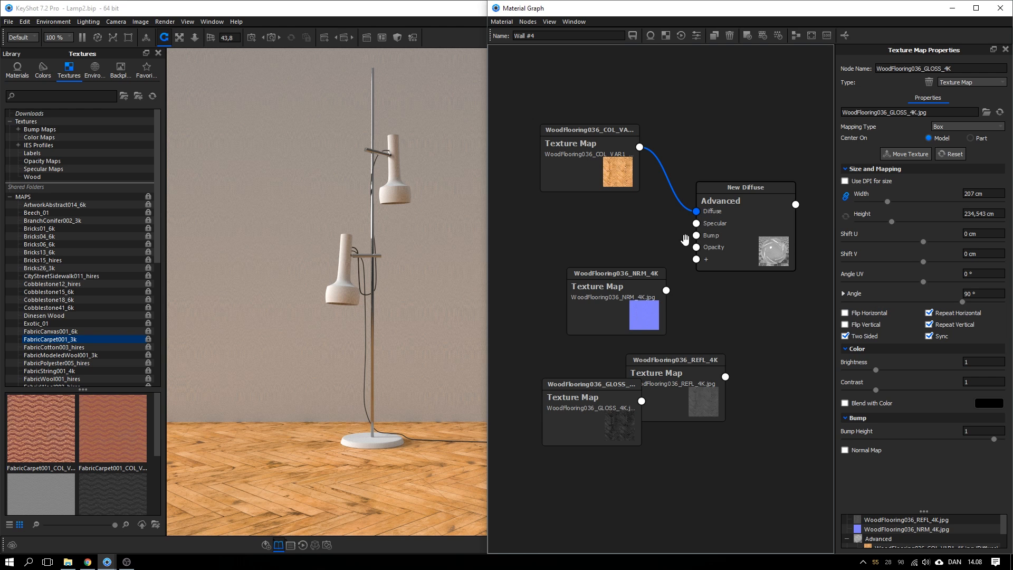
drag(611, 318, 580, 207)
drag(581, 159, 584, 136)
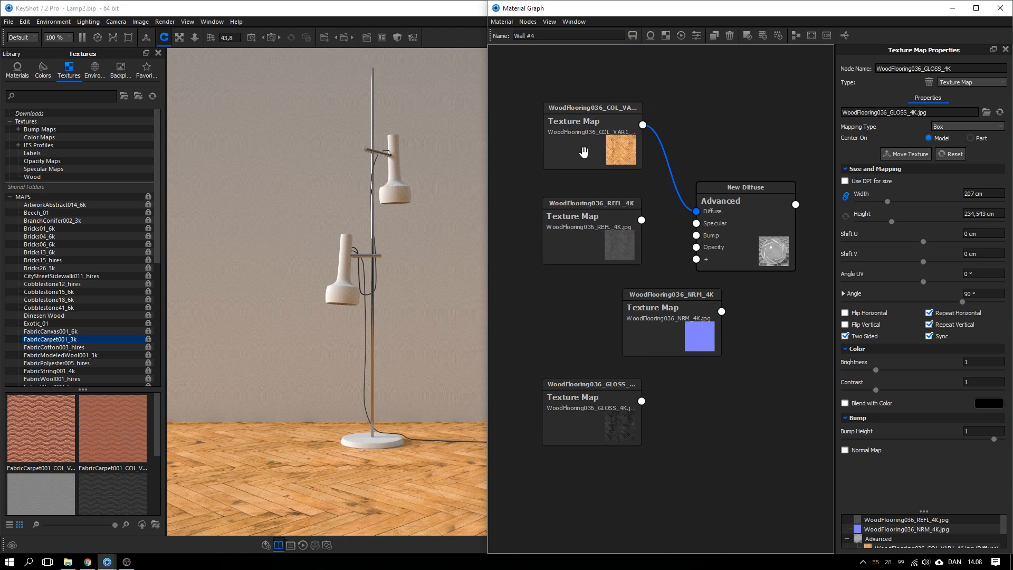
drag(587, 207, 610, 199)
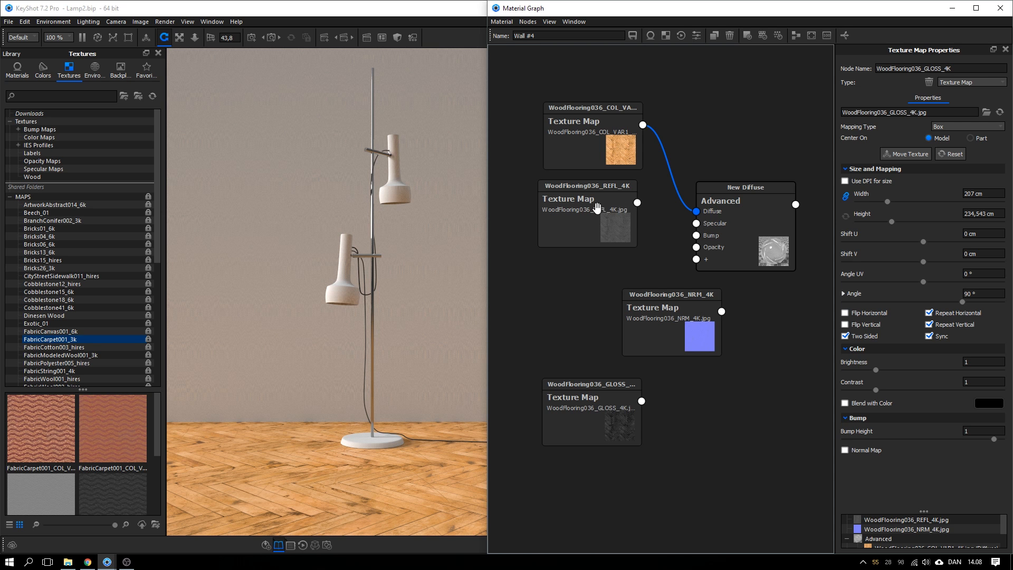
Wire the REFL map into Specular and the GLOSS map into a new Roughness input
drag(637, 203, 696, 224)
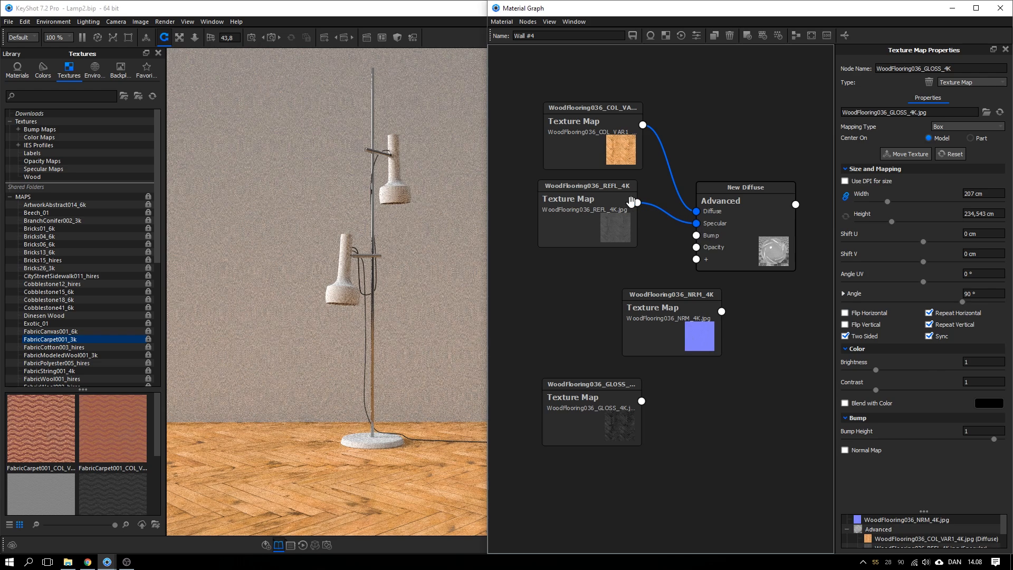
drag(646, 312, 675, 361)
drag(629, 416, 630, 298)
drag(642, 282, 697, 259)
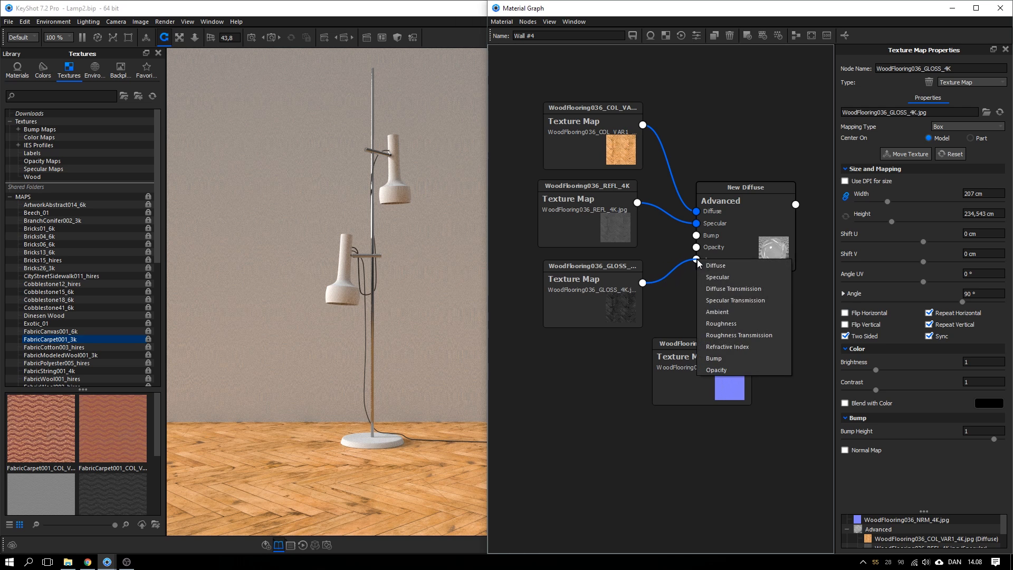
click(721, 323)
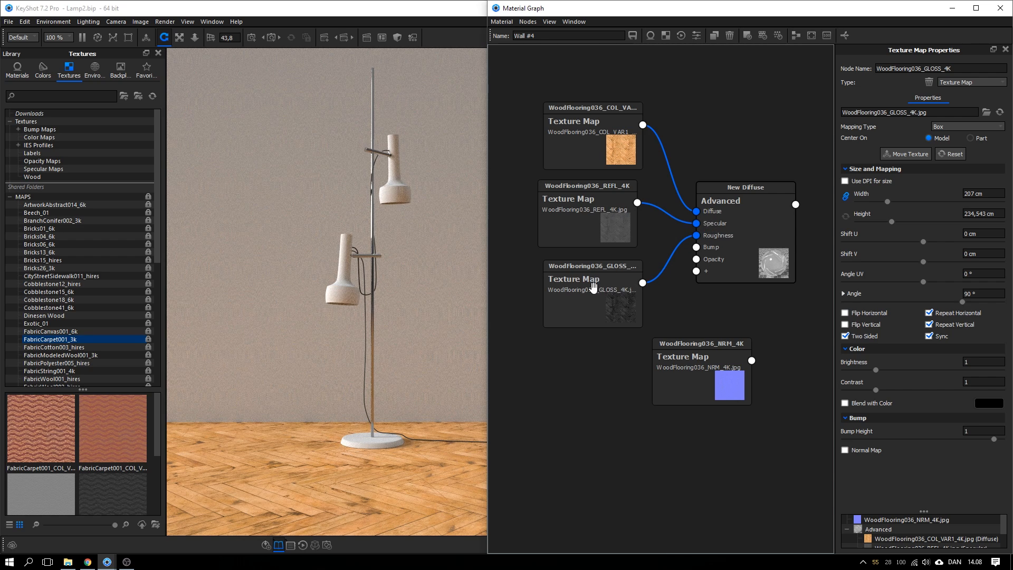
Link the NRM map to the Bump input and tidy the node layout
drag(718, 367, 730, 311)
drag(641, 375, 629, 384)
drag(621, 319, 618, 325)
drag(607, 237, 609, 240)
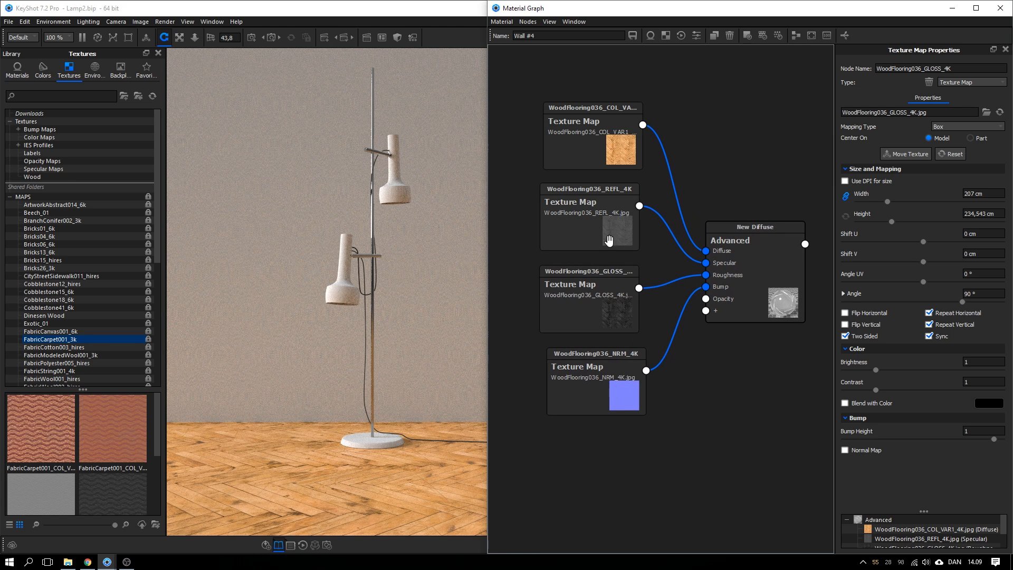
drag(733, 299, 736, 297)
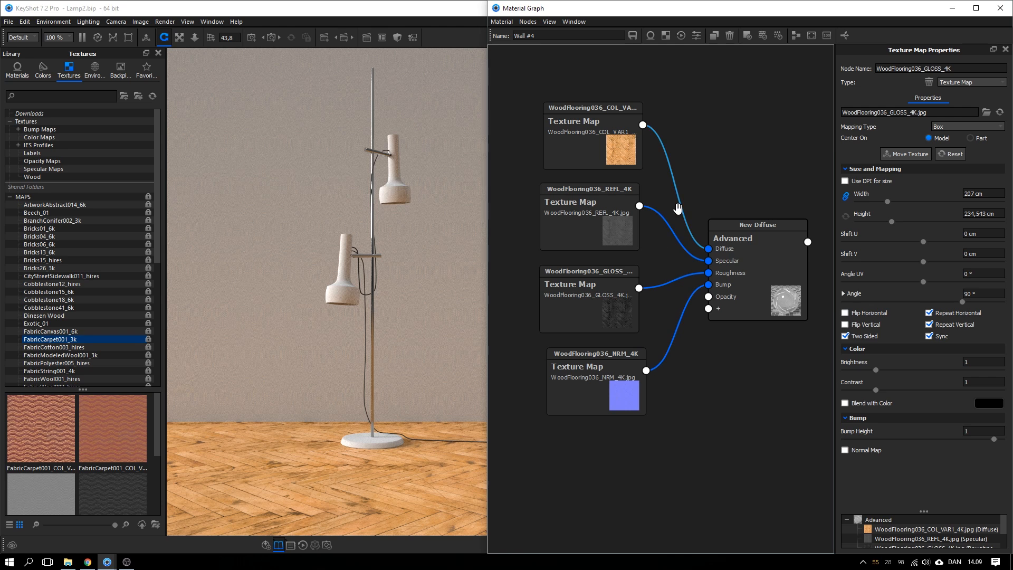
drag(723, 259, 725, 258)
drag(606, 227, 606, 232)
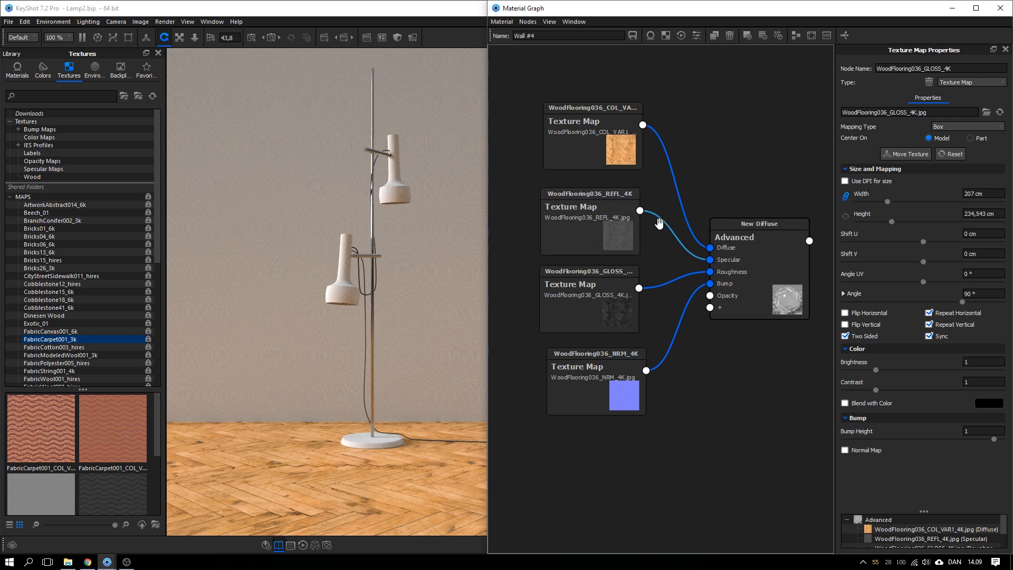
drag(625, 163, 617, 154)
click(673, 194)
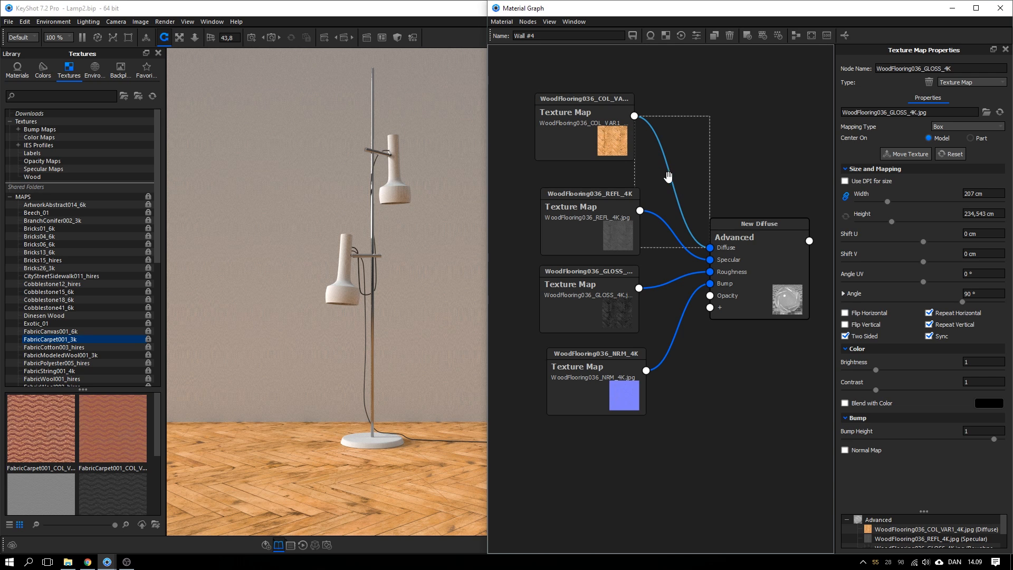
Disable the Diffuse, Roughness and Bump texture links
ctrl+click(669, 283)
ctrl+click(685, 311)
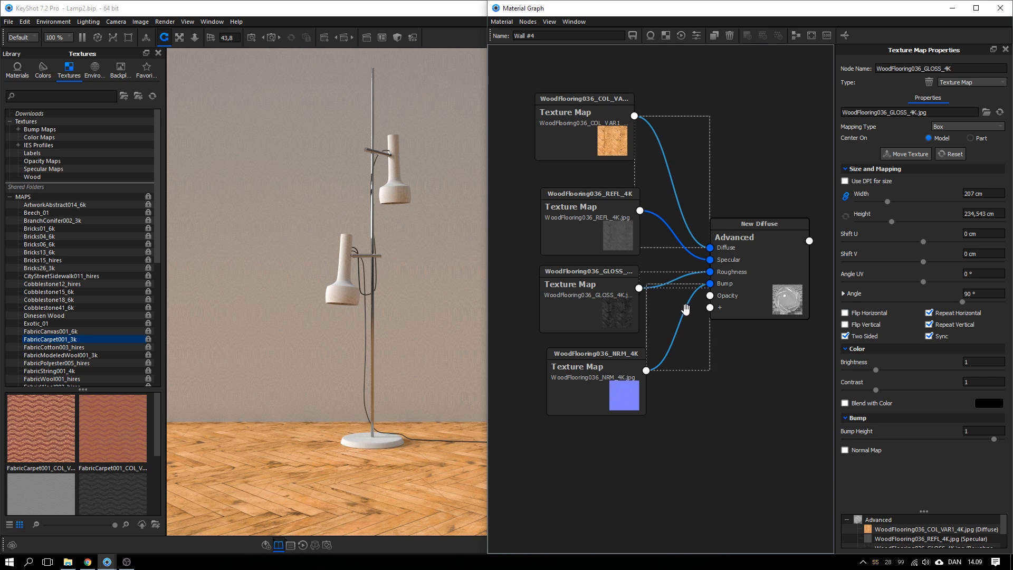
right_click(686, 310)
click(718, 339)
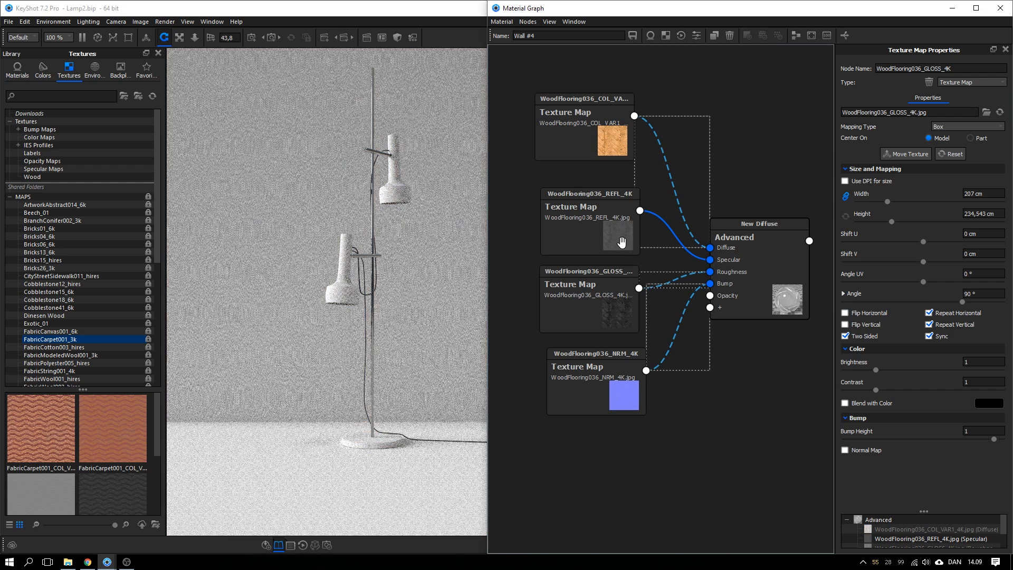
drag(620, 242, 570, 234)
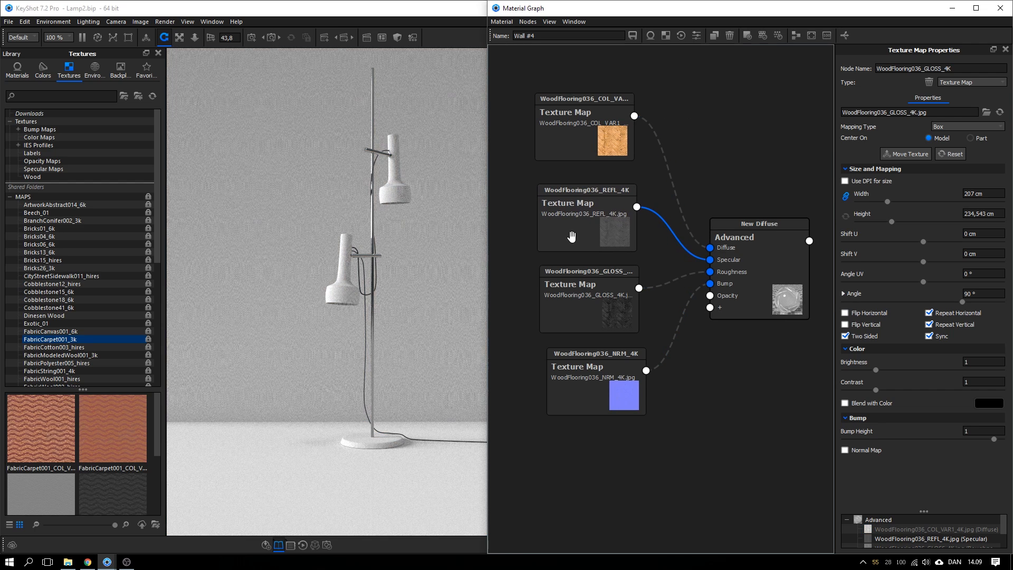
Set the New Diffuse material's diffuse colour to black
click(757, 260)
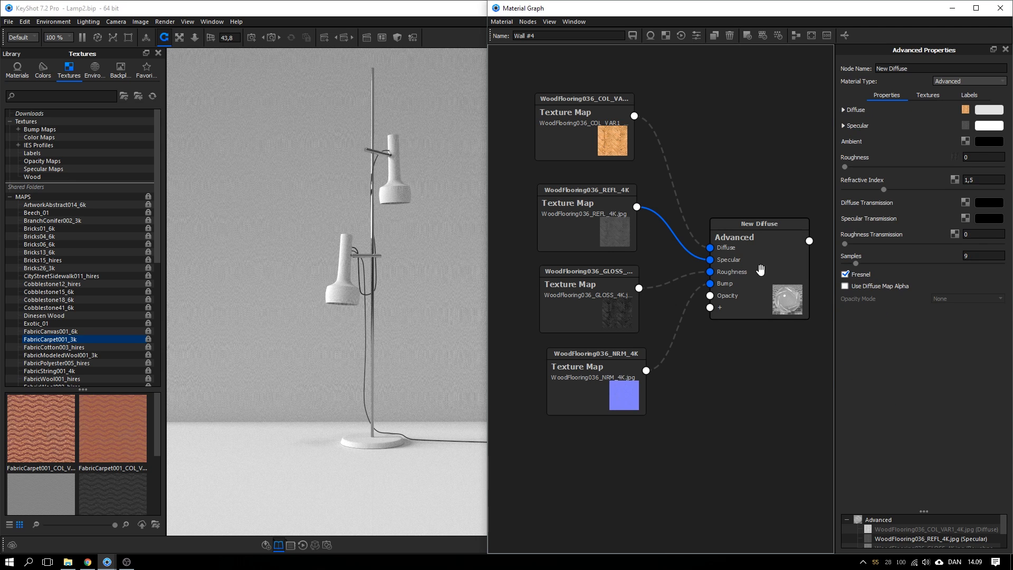
drag(758, 266, 756, 261)
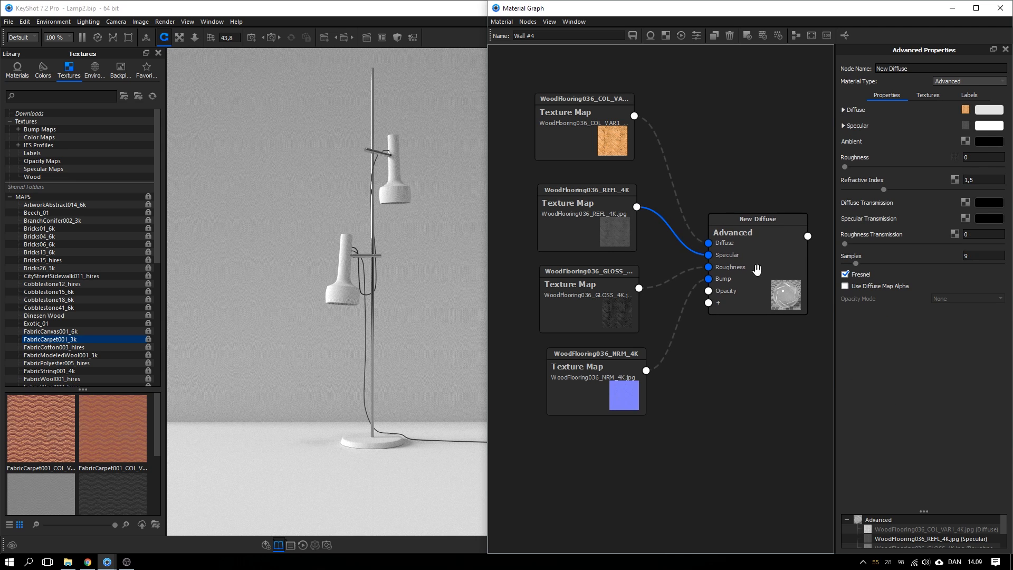
click(984, 111)
drag(879, 128, 787, 185)
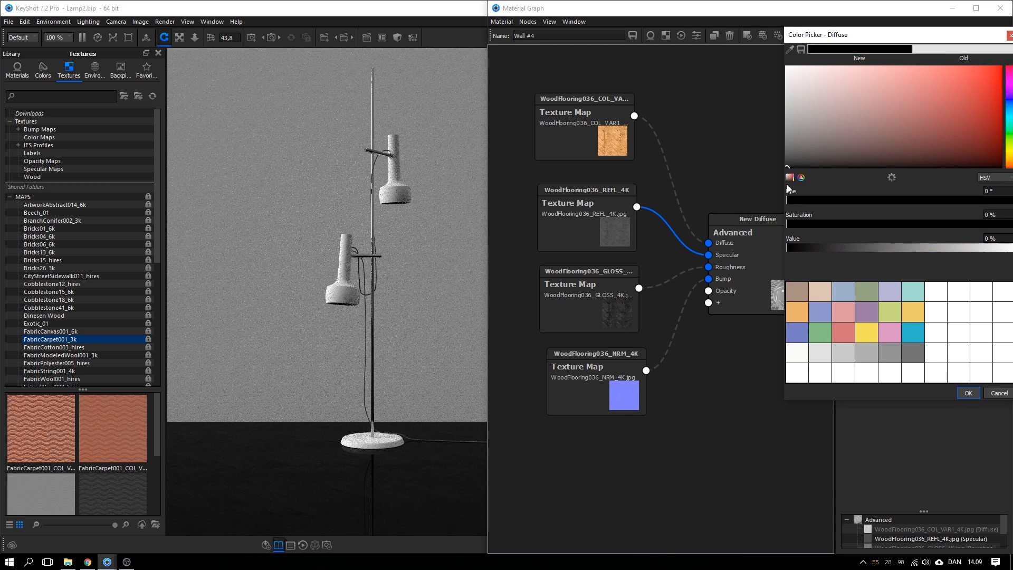
click(968, 393)
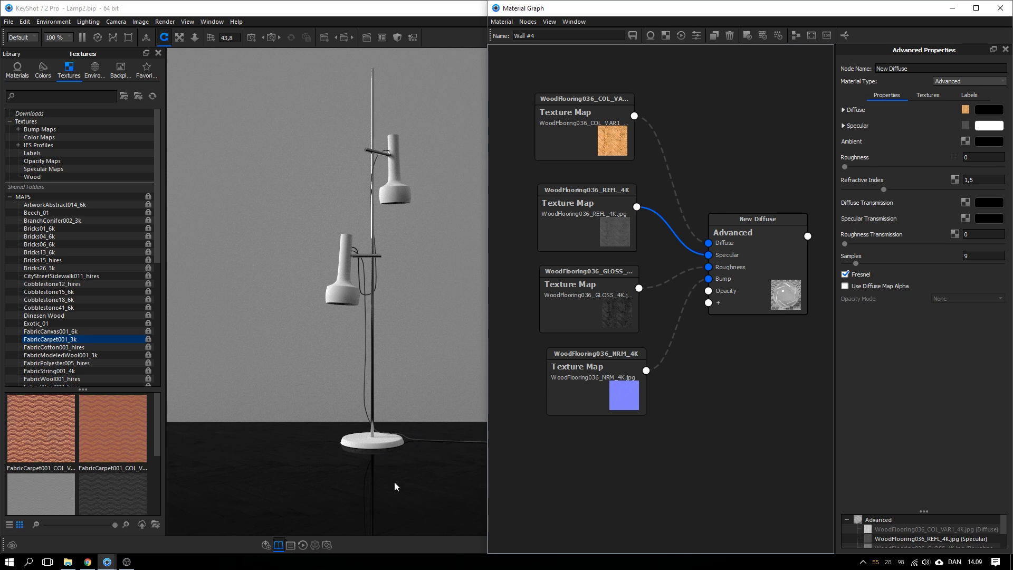
Rearrange the REFL and material nodes and bring up the REFL-to-Specular link's options
drag(598, 236, 549, 232)
drag(753, 274, 784, 255)
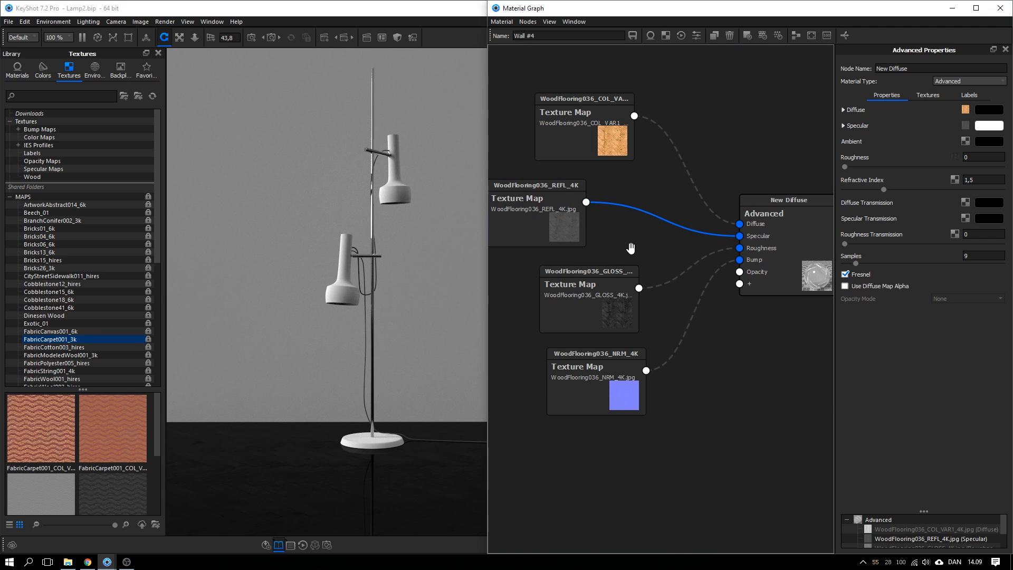
drag(567, 226, 563, 227)
right_click(619, 205)
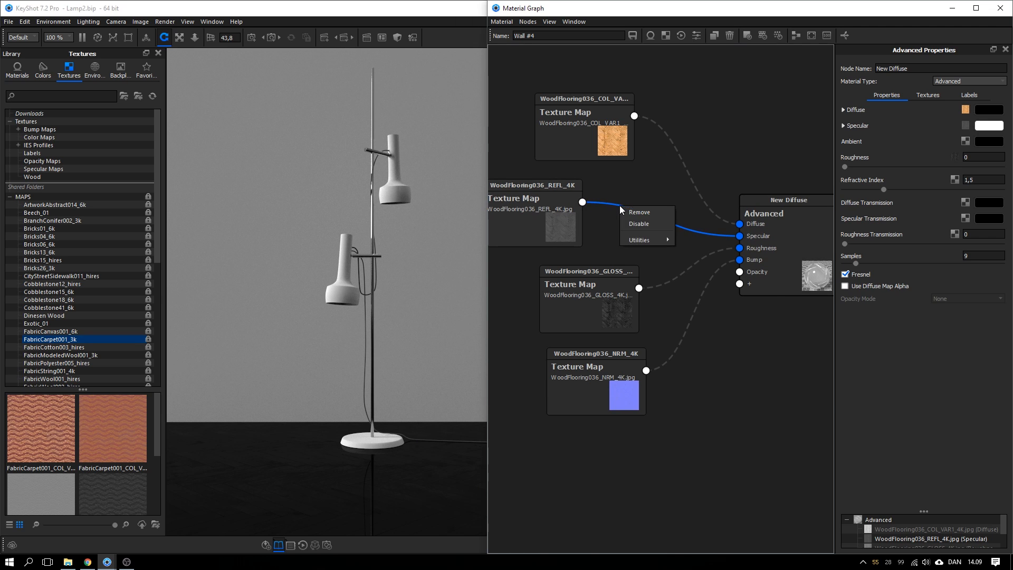
mouse_move(639, 240)
click(594, 230)
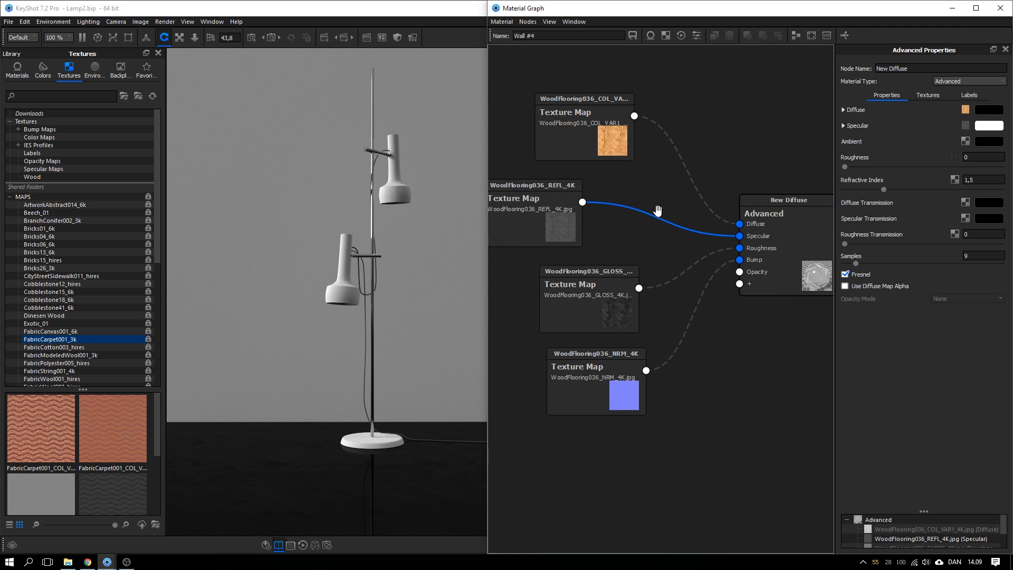
right_click(619, 205)
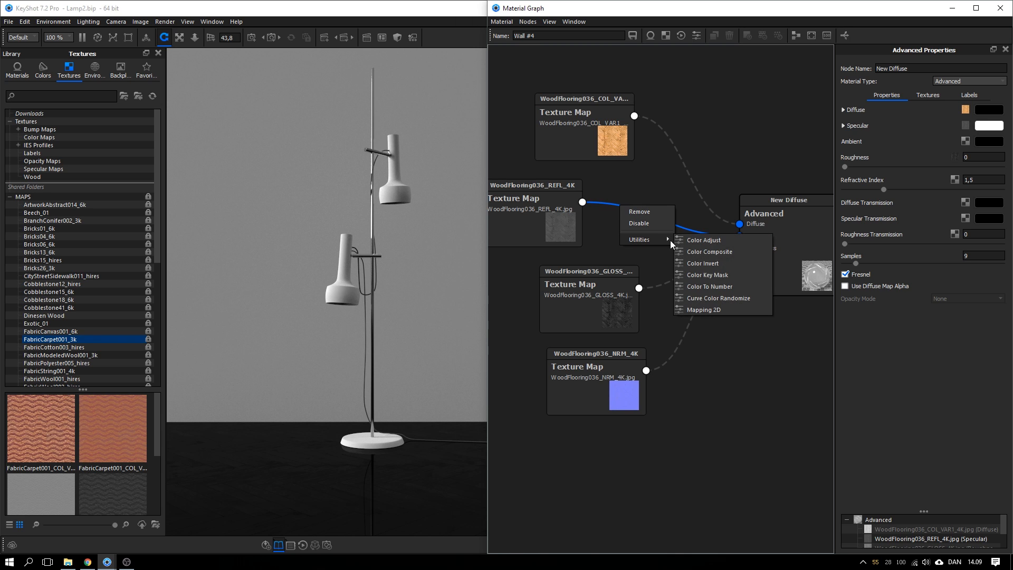
Route the REFL map through a new Color Invert node into Specular and tidy the REFL, Color Invert and GLOSS nodes
click(685, 264)
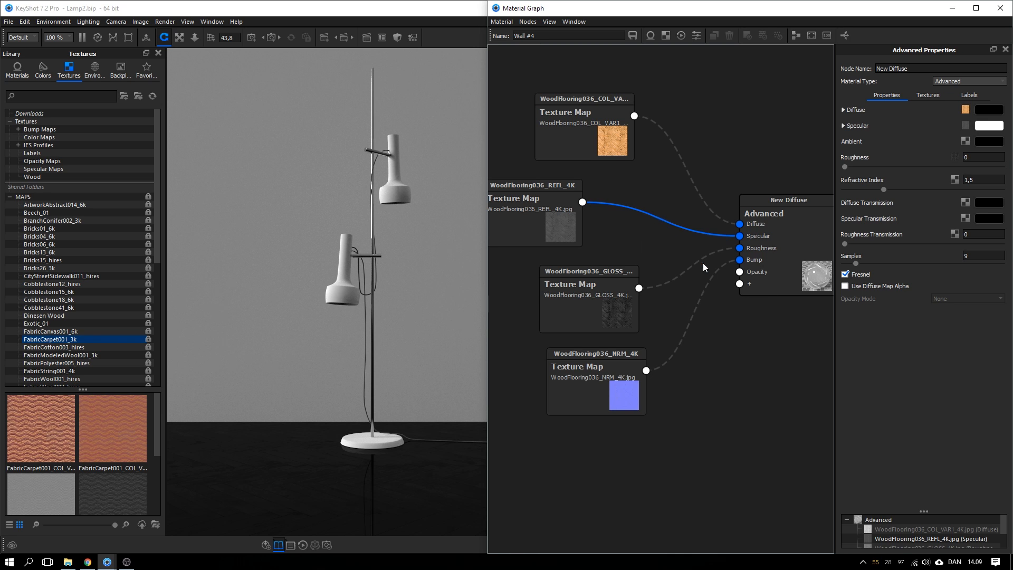
drag(564, 231, 512, 230)
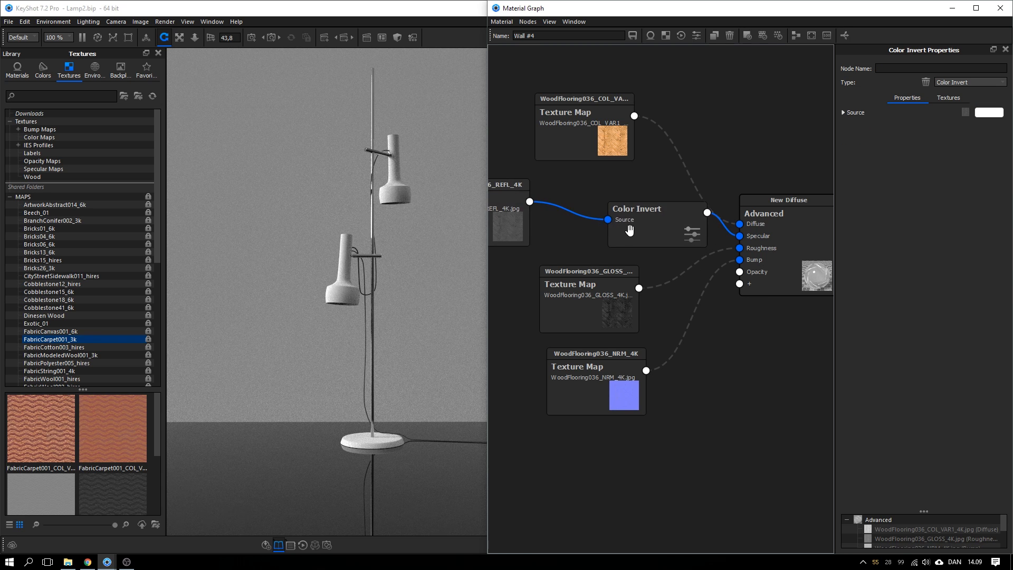
drag(631, 230, 607, 231)
click(610, 229)
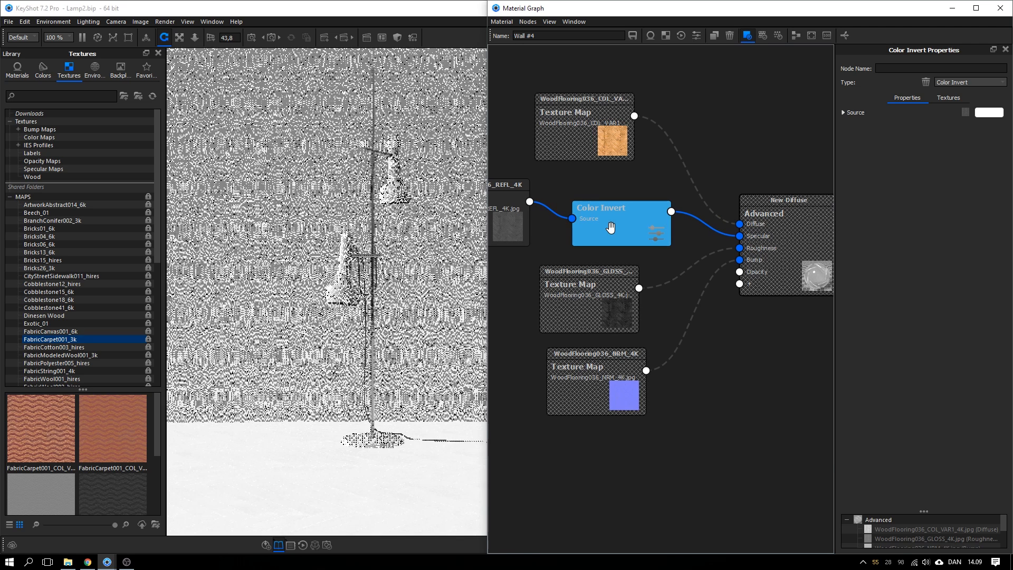
drag(600, 232, 607, 228)
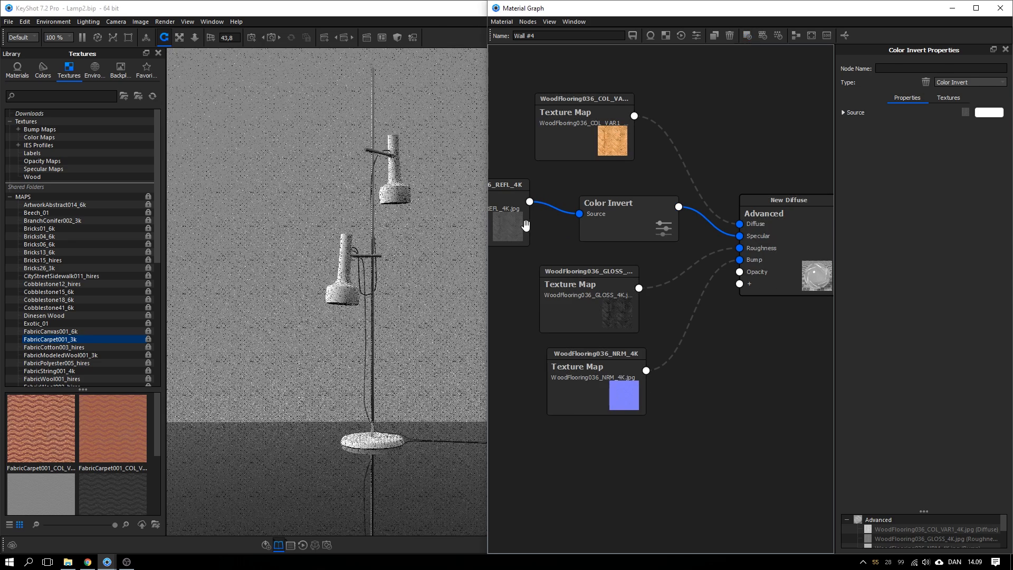
click(525, 224)
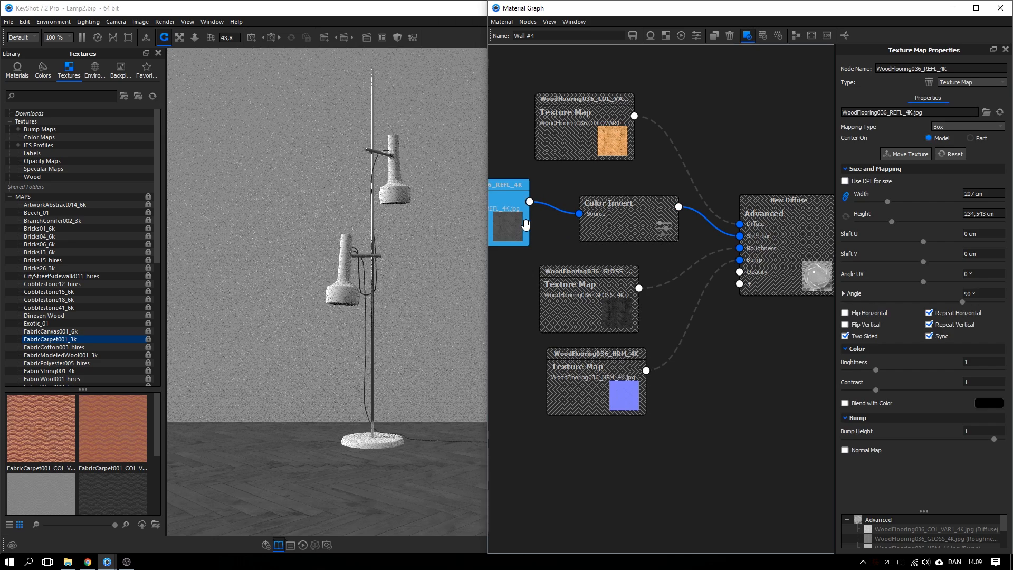
key(c)
drag(622, 224, 624, 229)
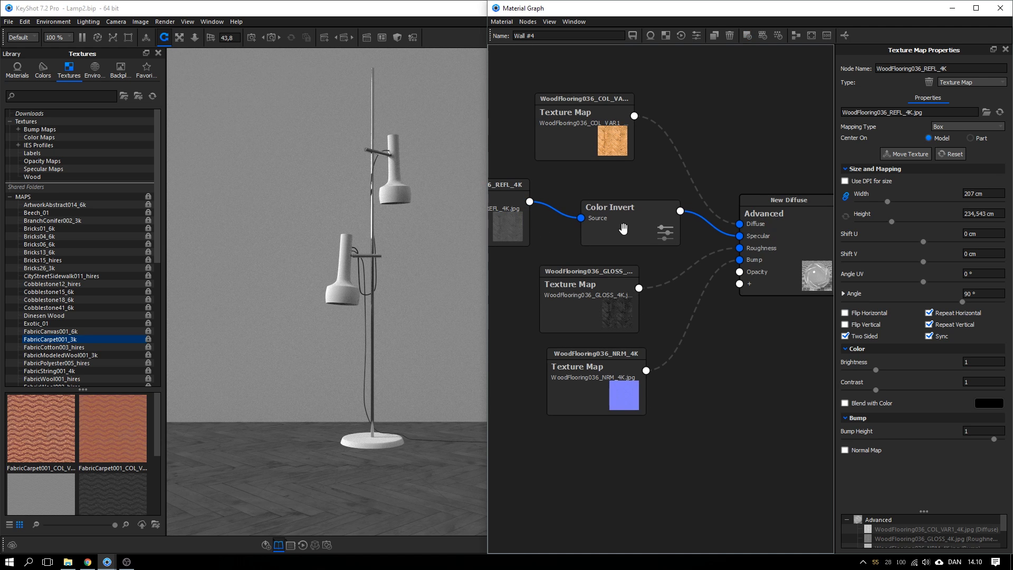
drag(517, 225, 532, 227)
drag(622, 234, 623, 228)
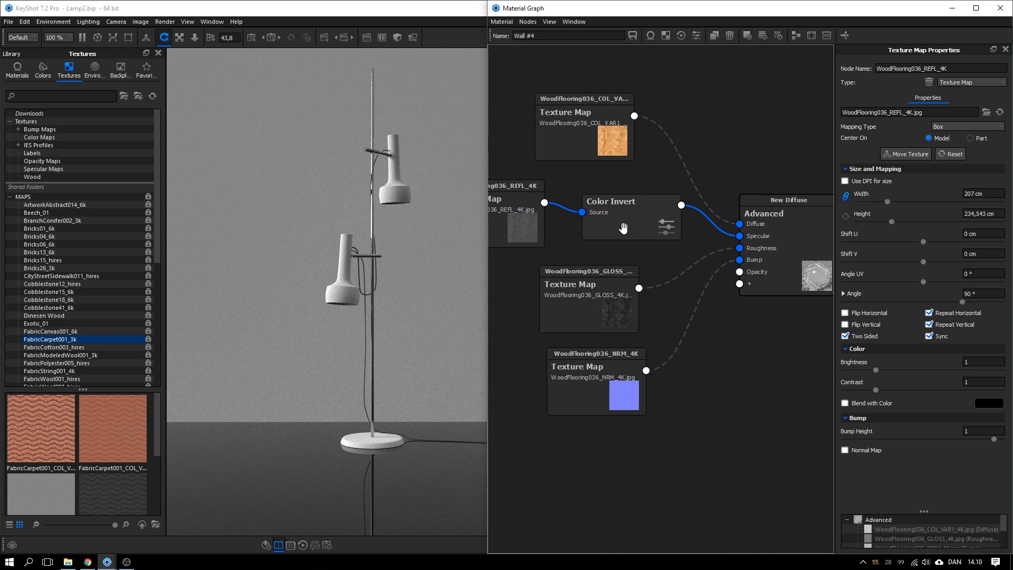
drag(596, 299, 545, 294)
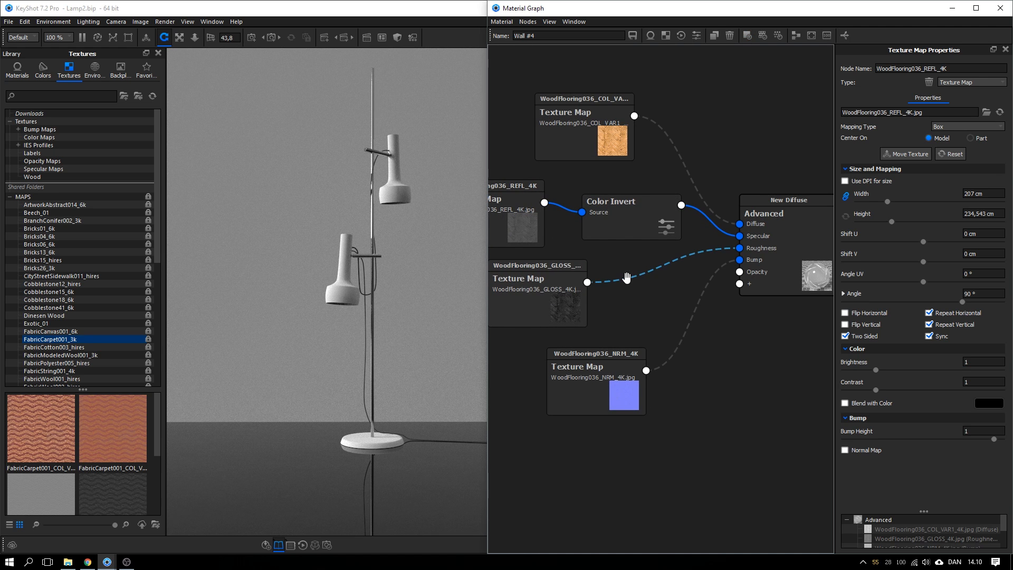
Re-enable the GLOSS-to-Roughness link and disable the Color Invert feed into Specular
right_click(626, 278)
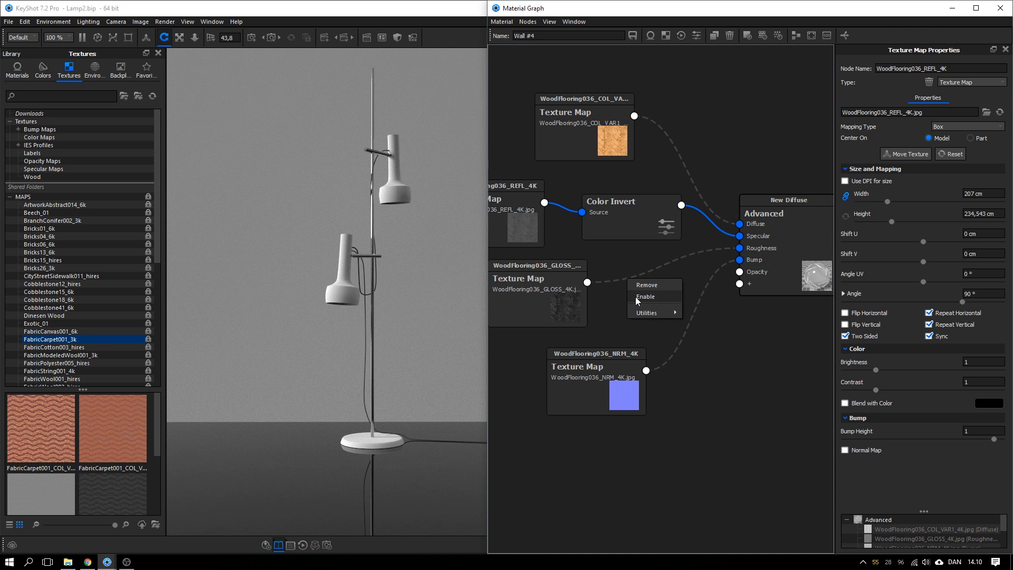
click(636, 296)
drag(555, 299, 538, 303)
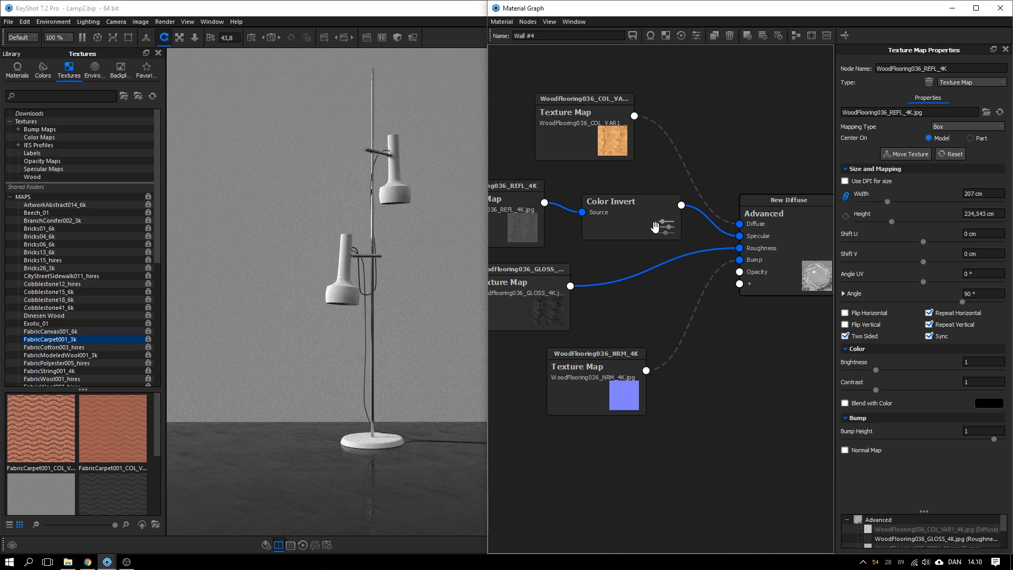
drag(655, 228, 649, 227)
right_click(698, 214)
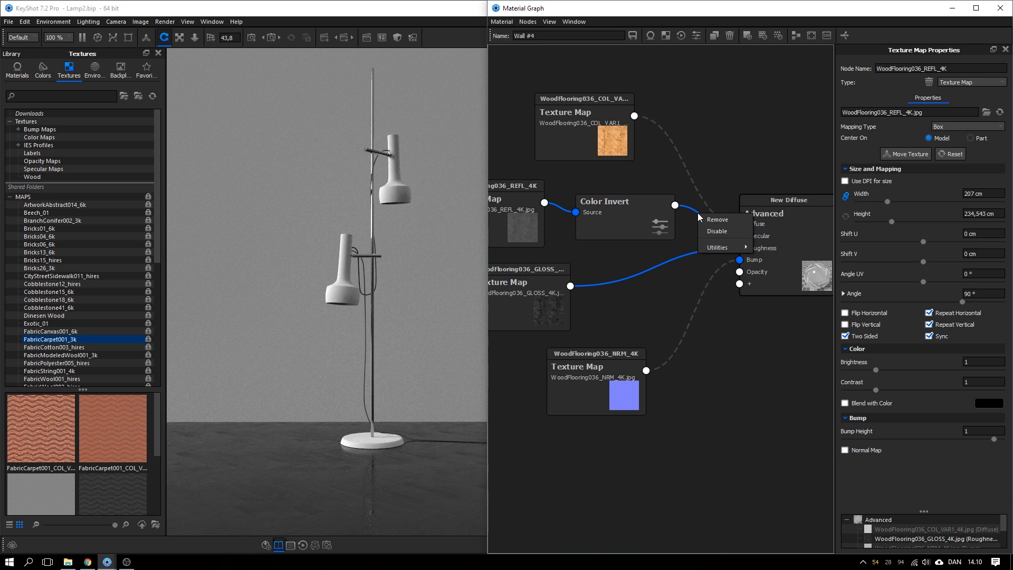
click(704, 230)
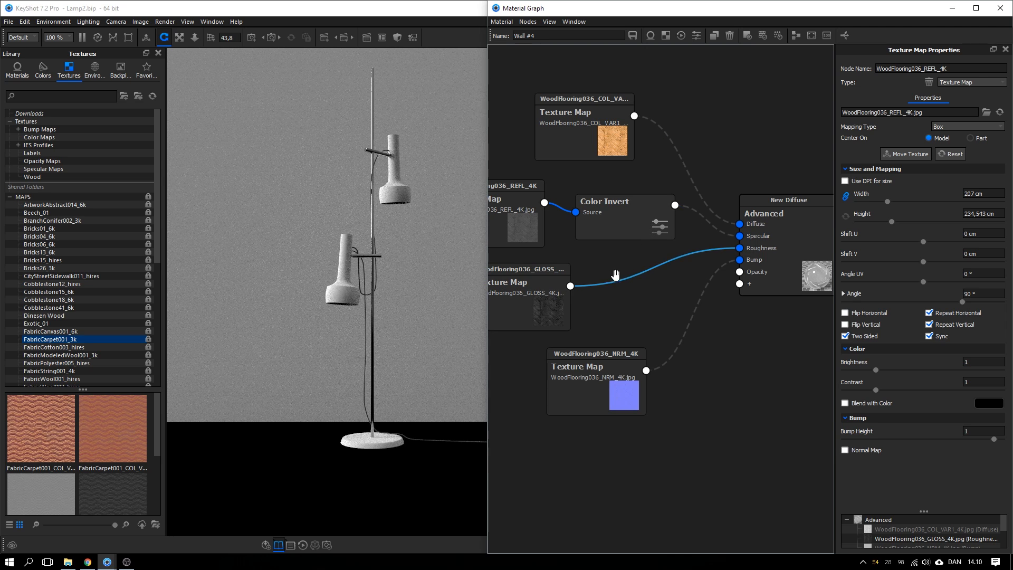
drag(540, 297, 536, 299)
Set the New Diffuse material's Specular colour to pure white
click(780, 255)
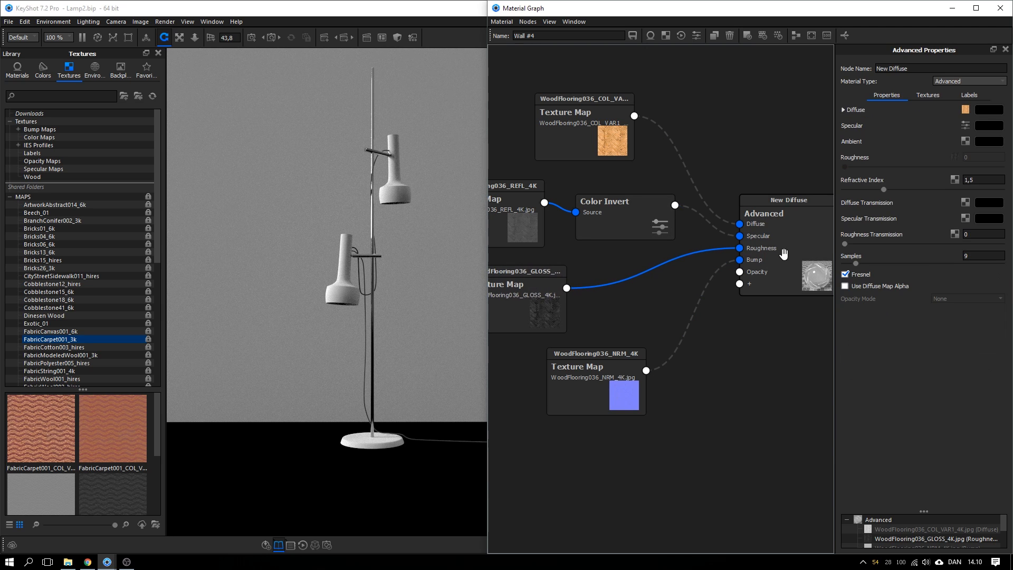
click(981, 123)
drag(844, 106, 774, 60)
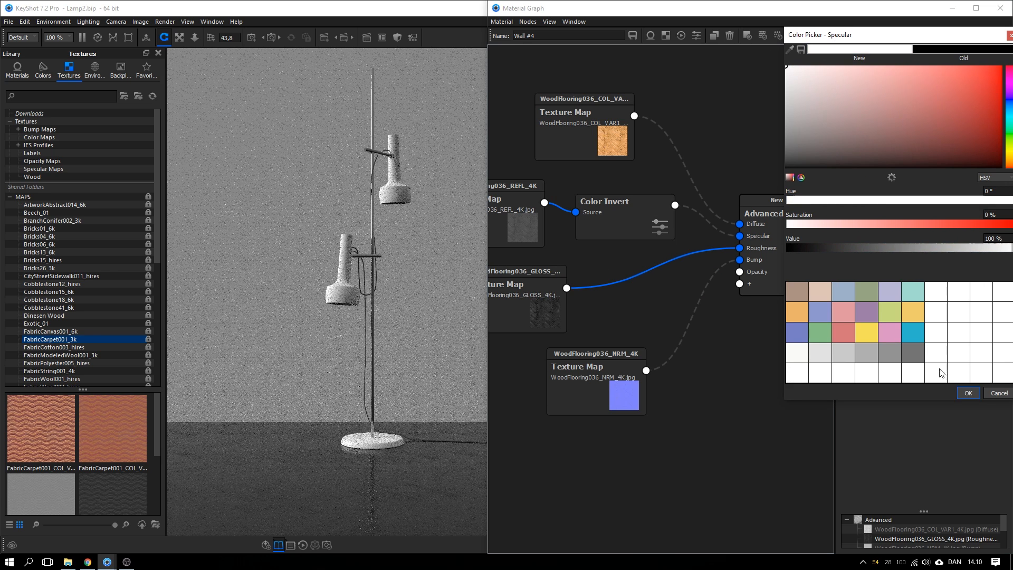
click(968, 393)
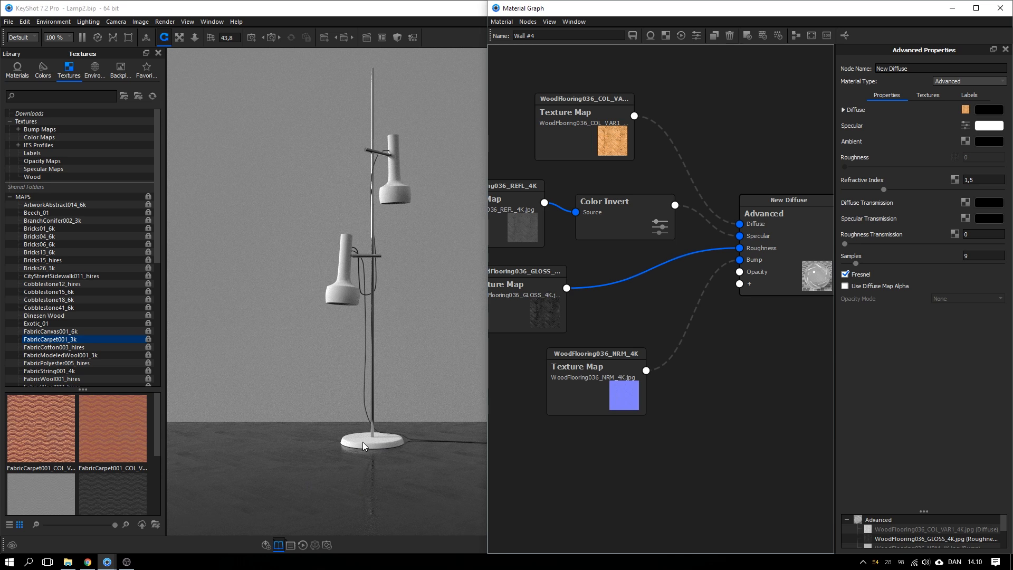
drag(514, 326, 505, 324)
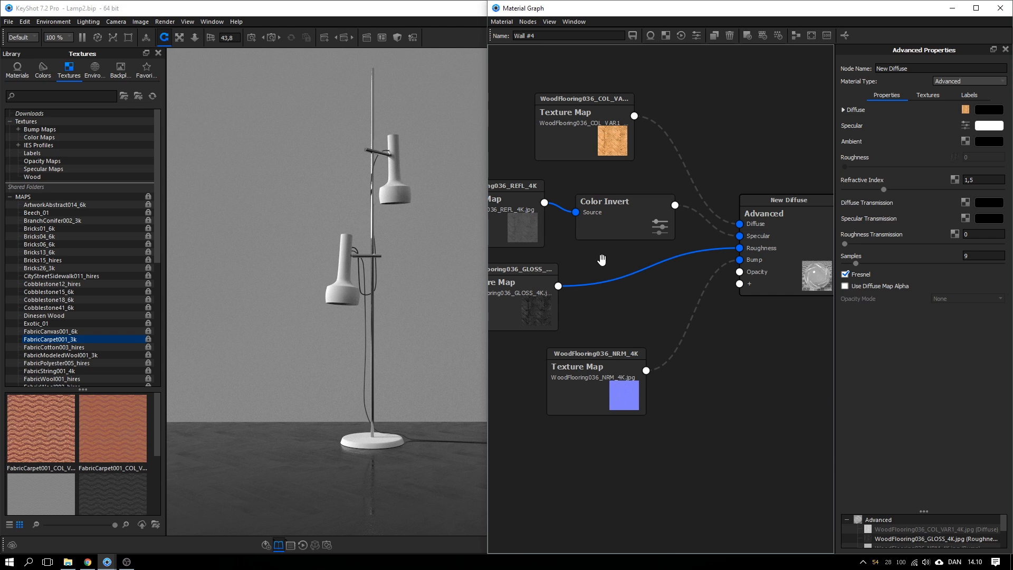
click(609, 287)
Insert a Color Invert node on the GLOSS-to-Roughness link, then delete it again
right_click(598, 283)
mouse_move(615, 317)
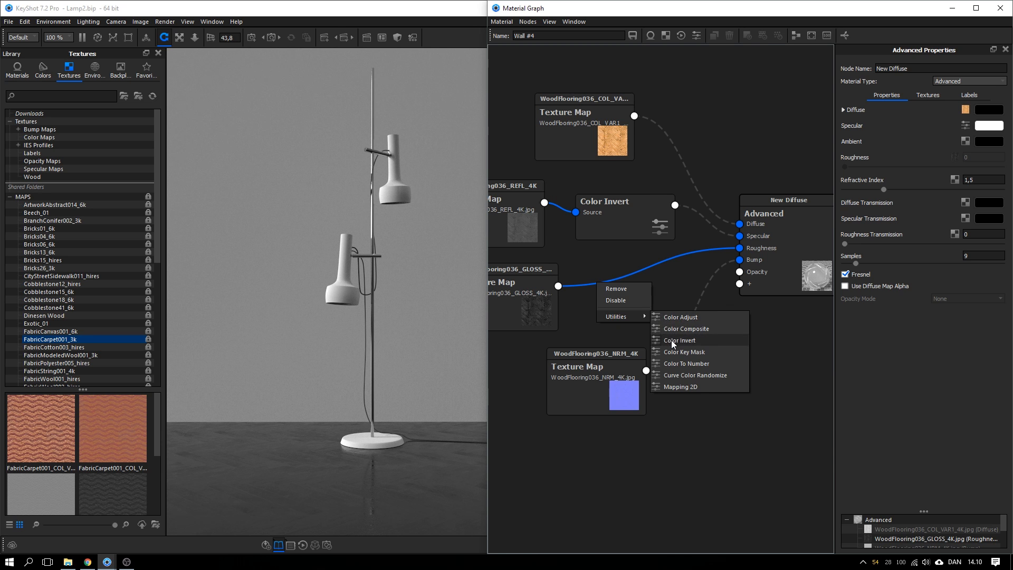
click(680, 340)
drag(603, 308, 613, 285)
drag(553, 295, 525, 297)
drag(611, 287, 590, 287)
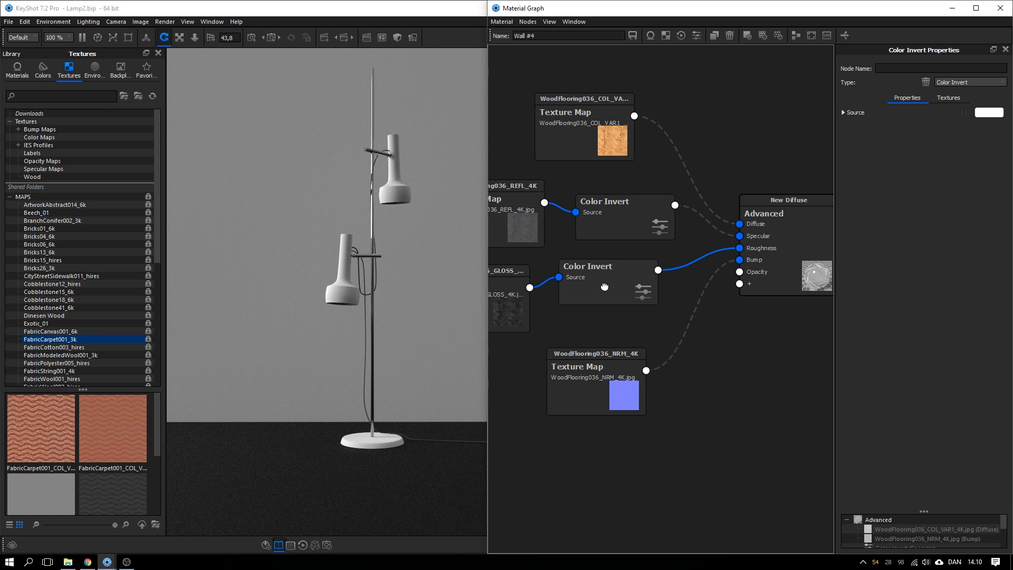
drag(604, 287, 605, 287)
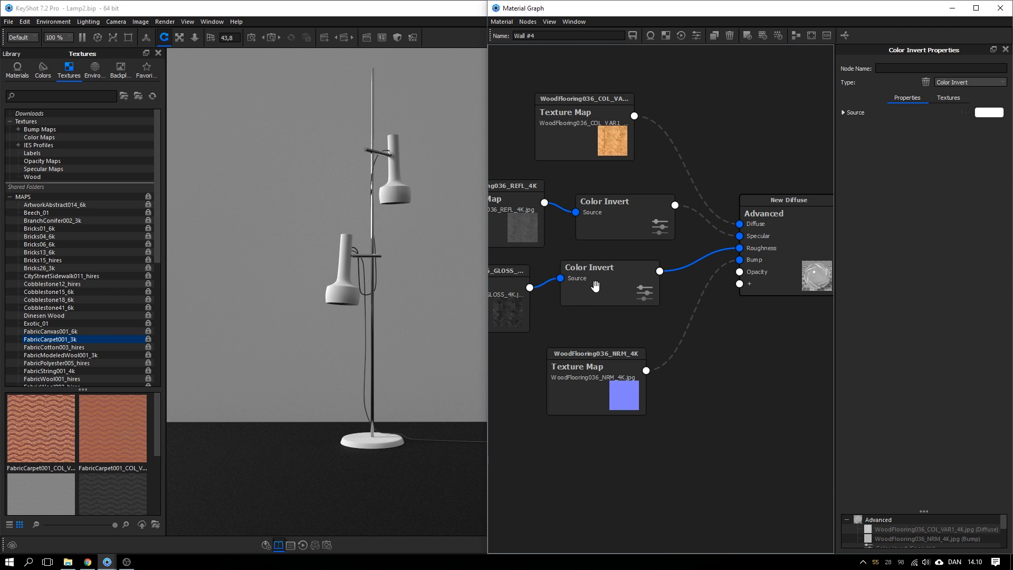
key(Delete)
Reconnect GLOSS to Roughness and insert a Color To Number node on that link
drag(529, 288, 741, 273)
click(765, 305)
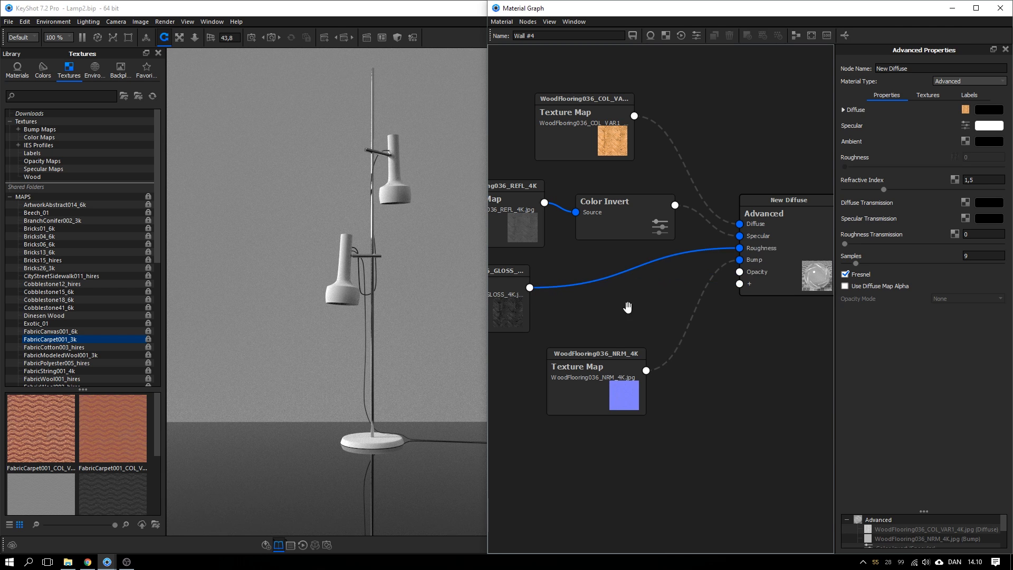
right_click(599, 279)
mouse_move(637, 317)
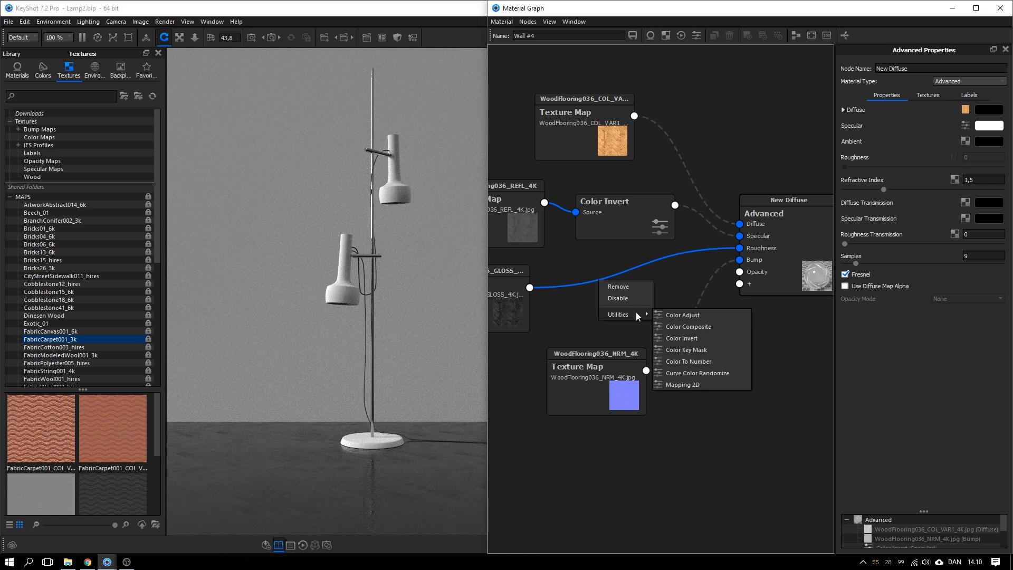
click(685, 362)
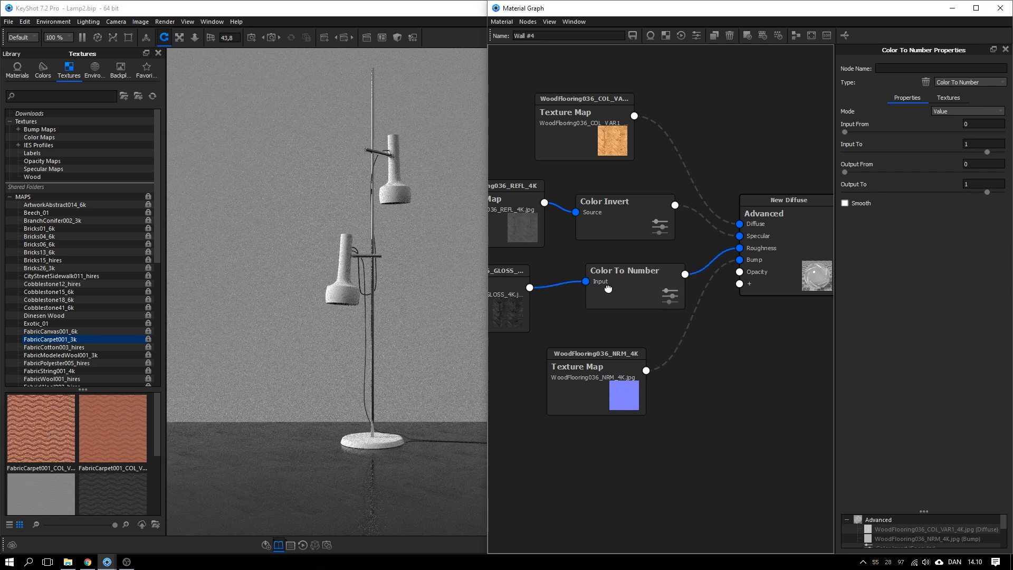
Set the Color To Number Output To value to 0
drag(607, 288, 600, 280)
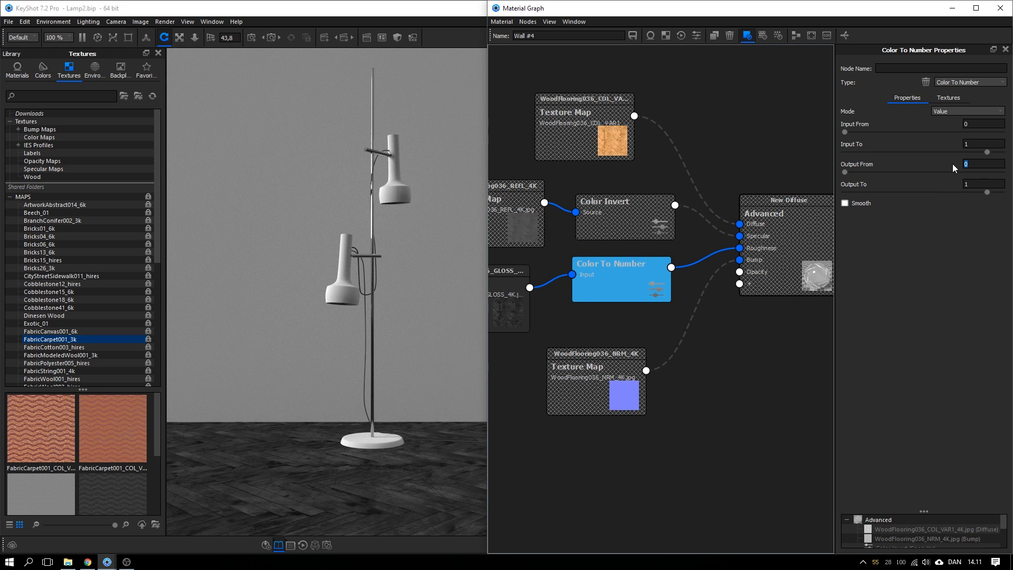
key(Tab)
text(0)
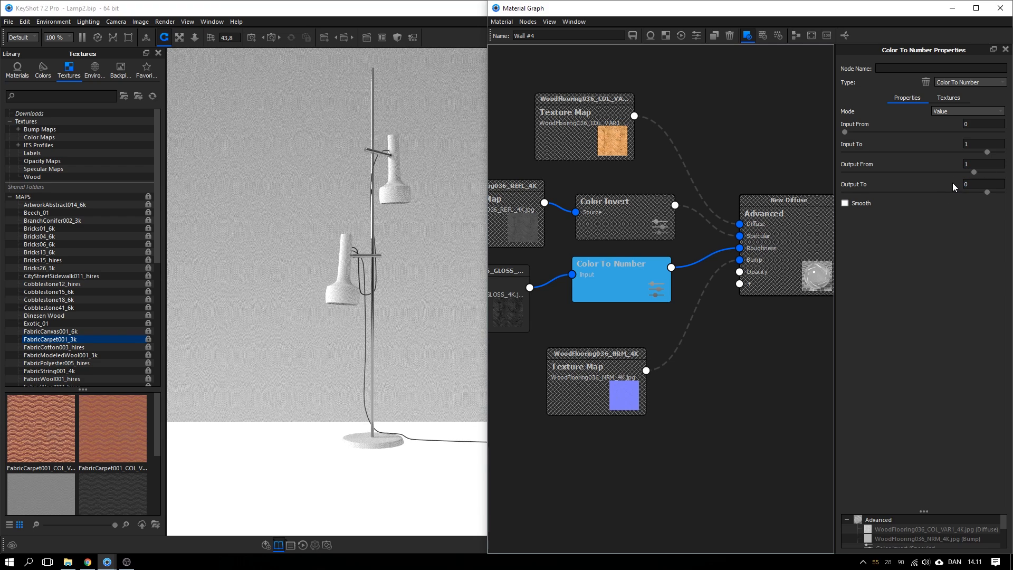
key(Return)
drag(617, 290, 618, 302)
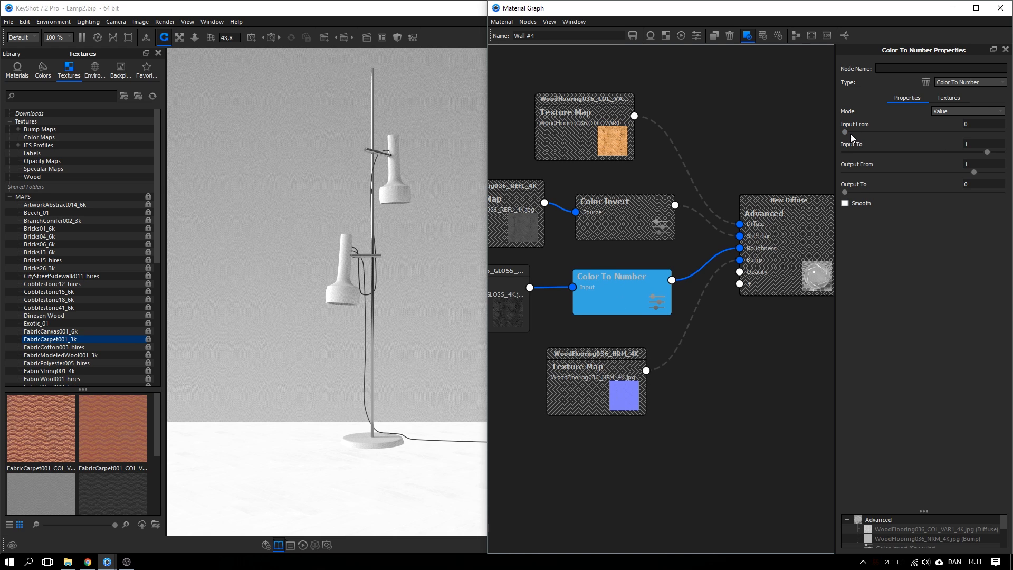
Set Input From 0,007, Input To 0,0378 and Output From 0,0948, then tidy the nodes
drag(987, 151, 884, 133)
drag(862, 132, 847, 132)
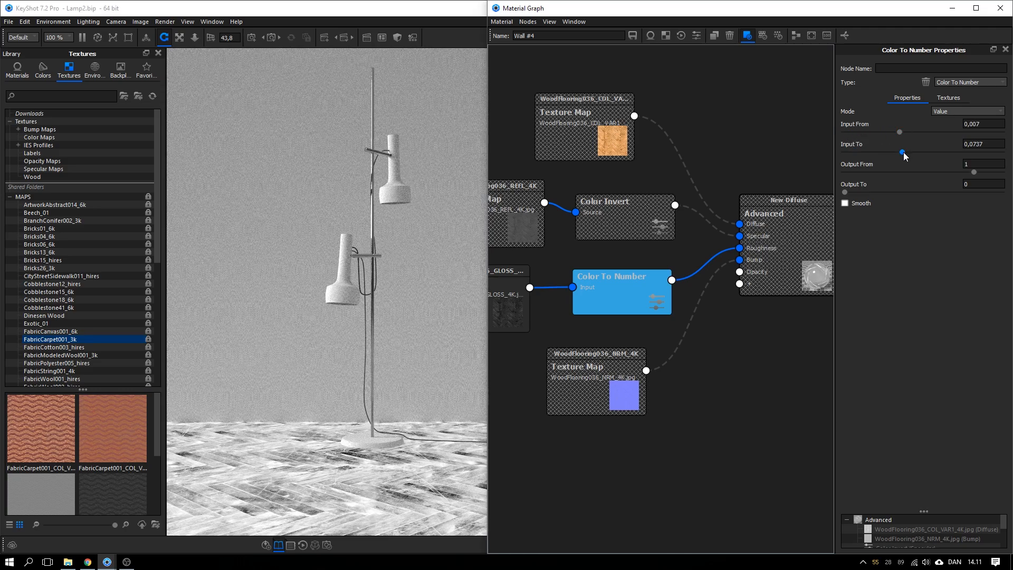
drag(902, 151, 872, 152)
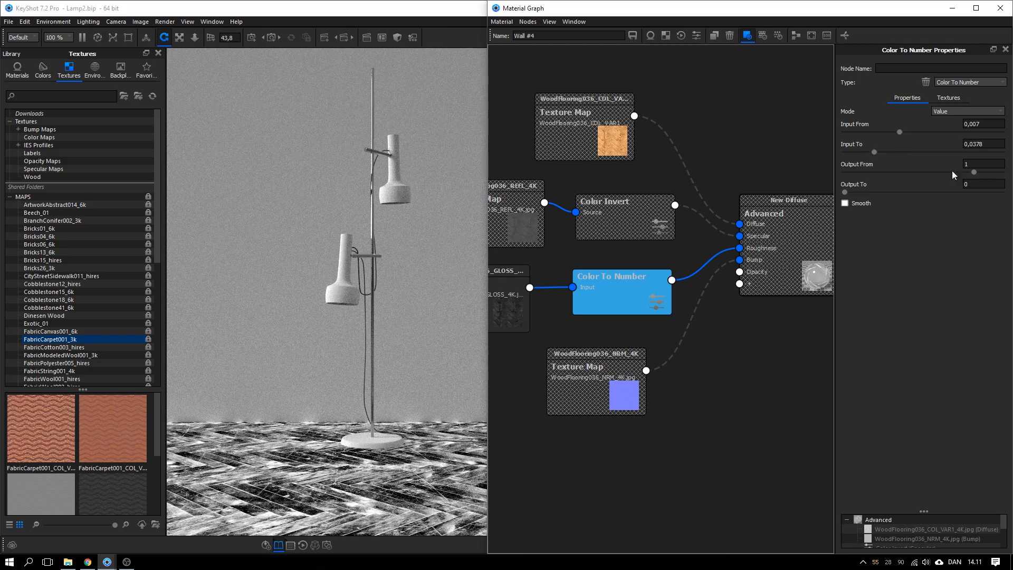
drag(966, 171, 853, 194)
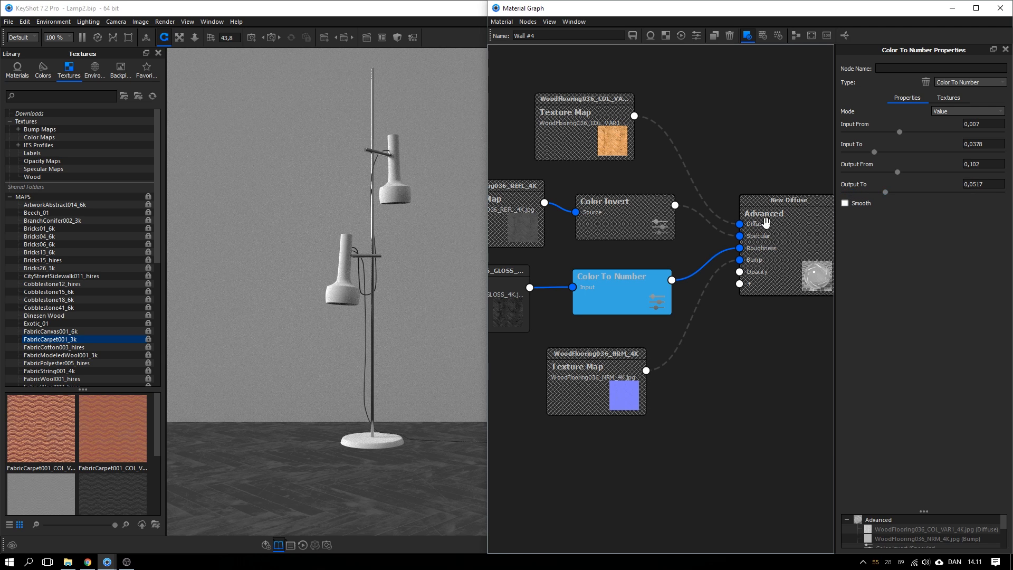
drag(627, 283, 625, 281)
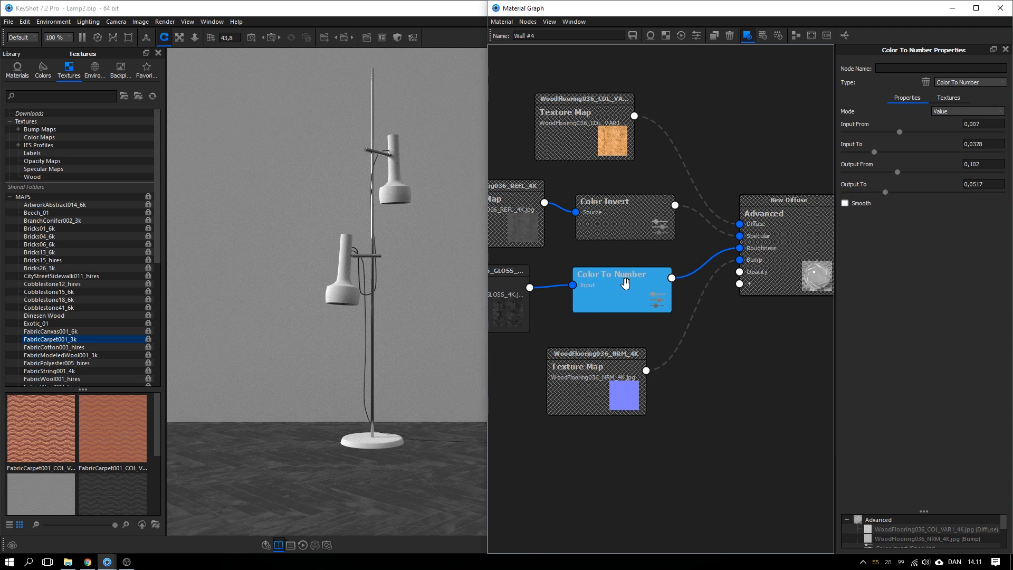
key(c)
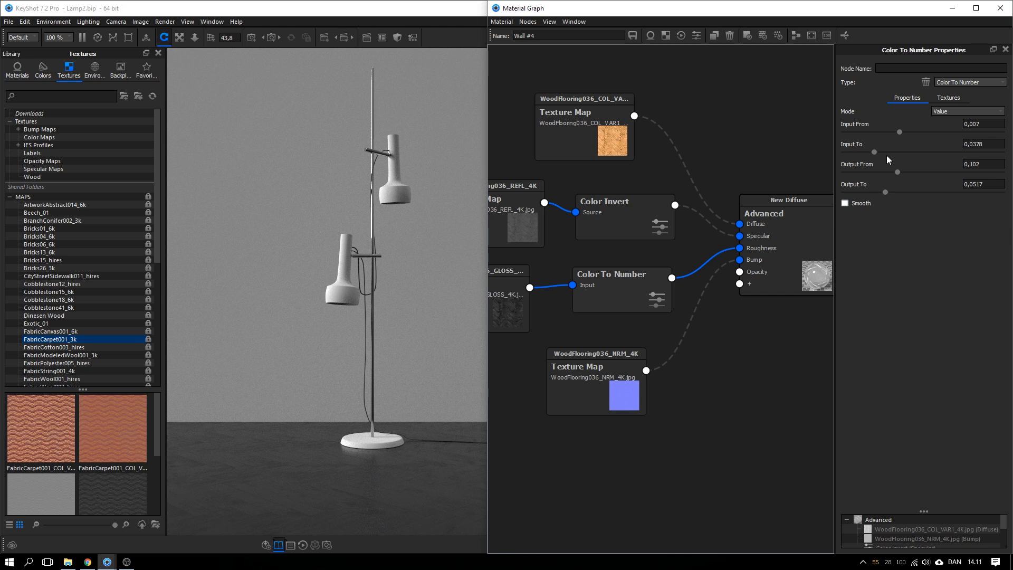
drag(896, 173, 871, 192)
drag(641, 285, 639, 280)
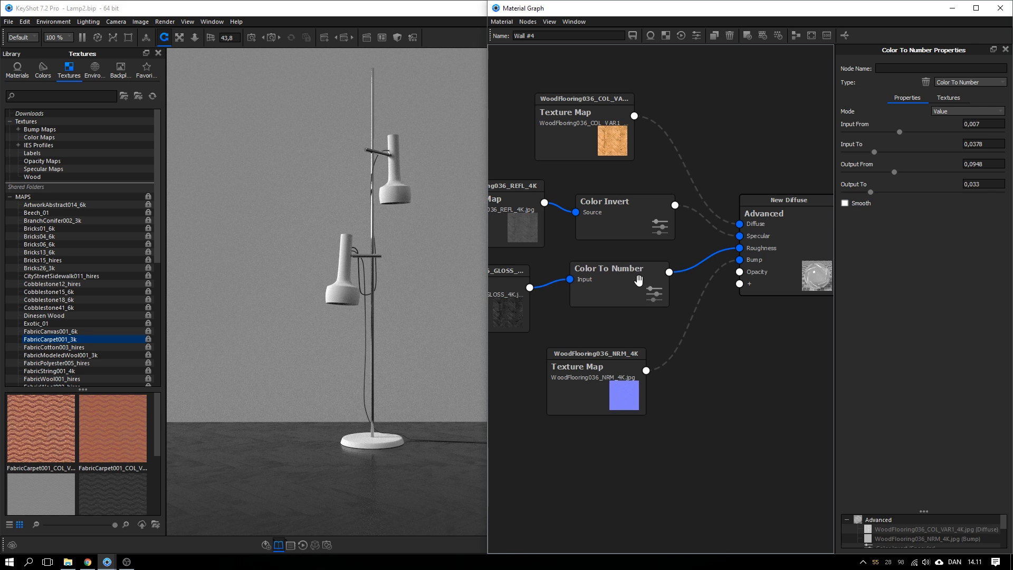
drag(634, 238, 631, 239)
drag(632, 277, 630, 273)
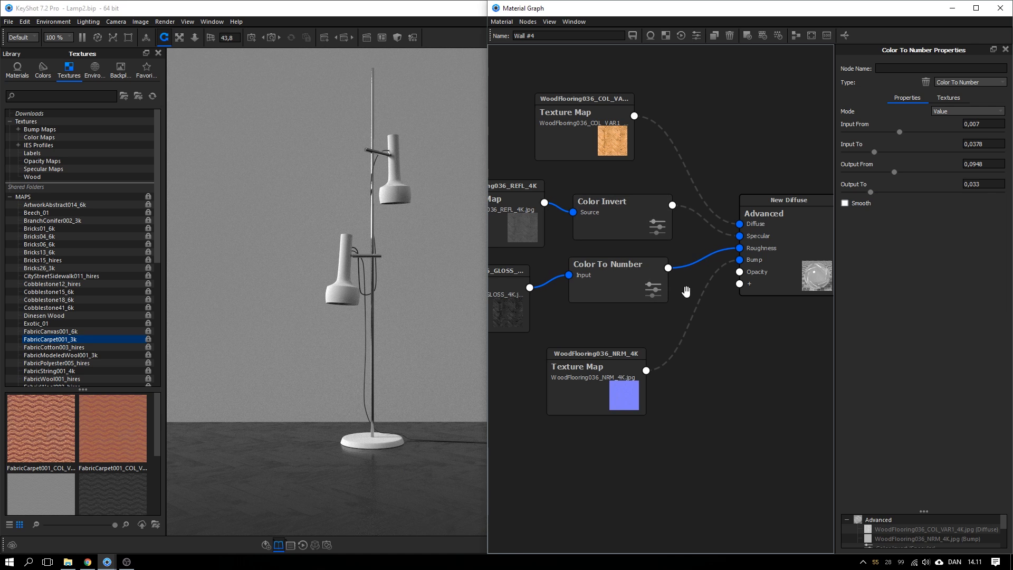
drag(615, 401, 622, 386)
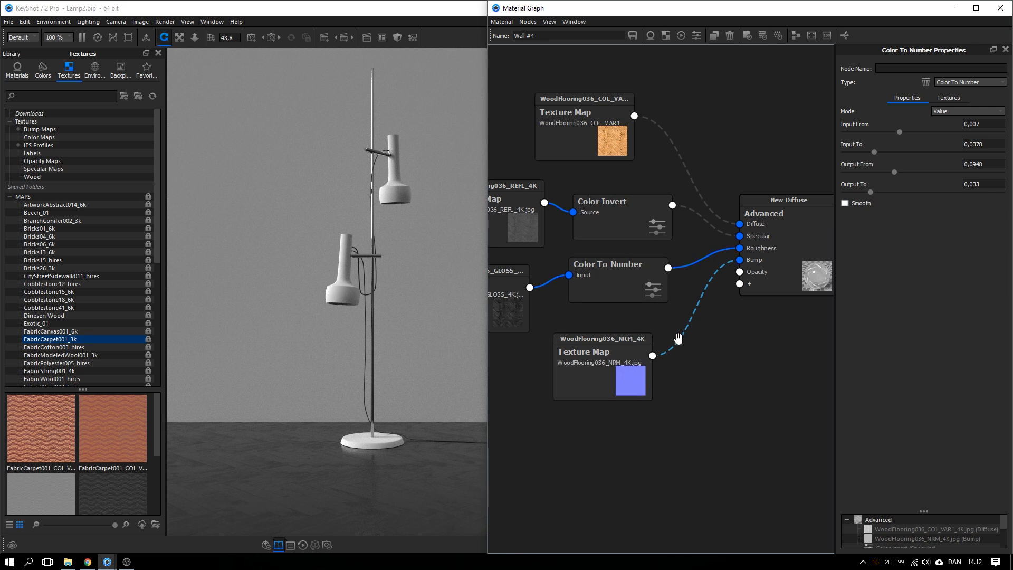
Temporarily disable the roughness link and re-enable the normal-map Bump link
click(685, 253)
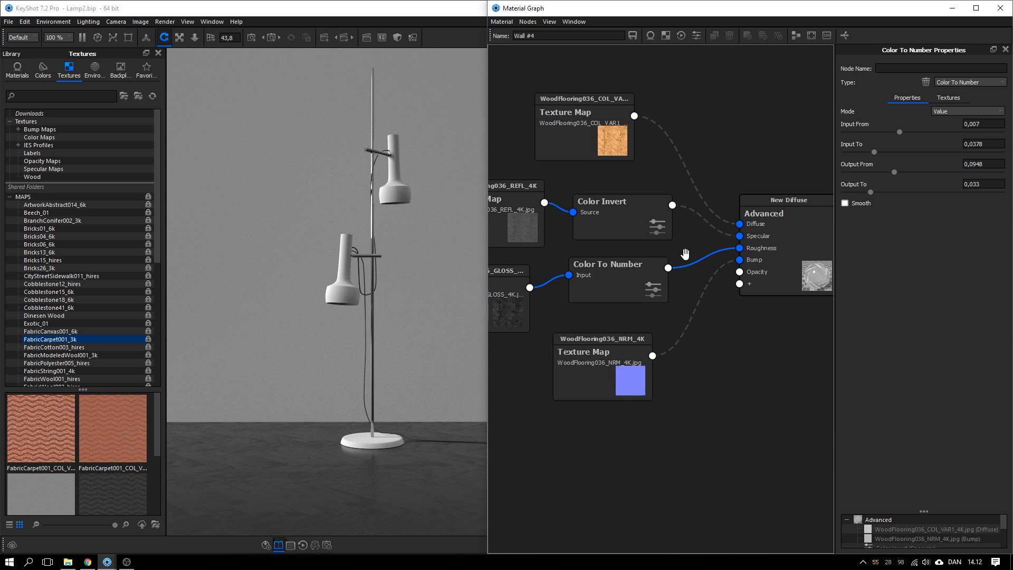
right_click(685, 264)
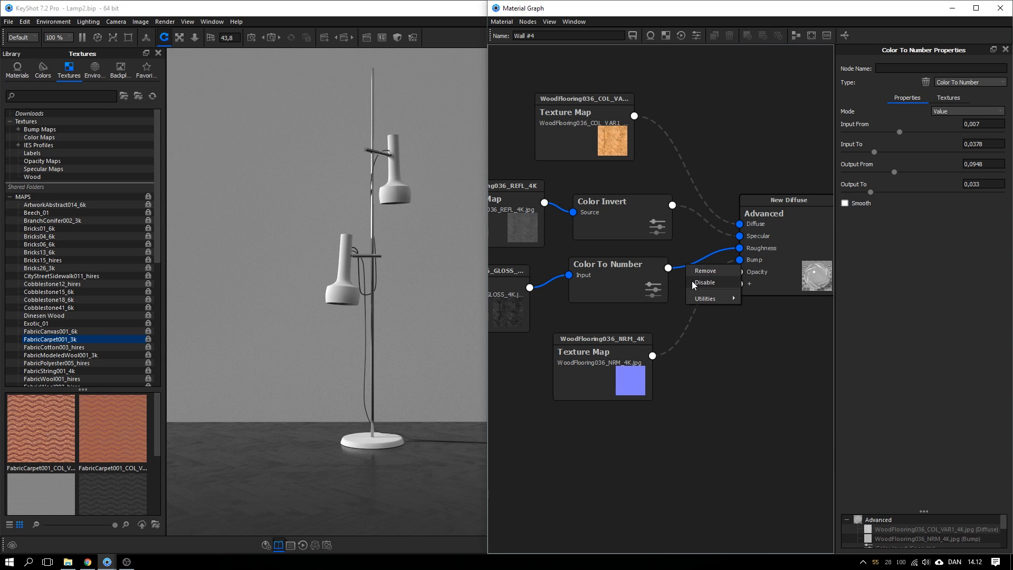
click(701, 283)
right_click(701, 300)
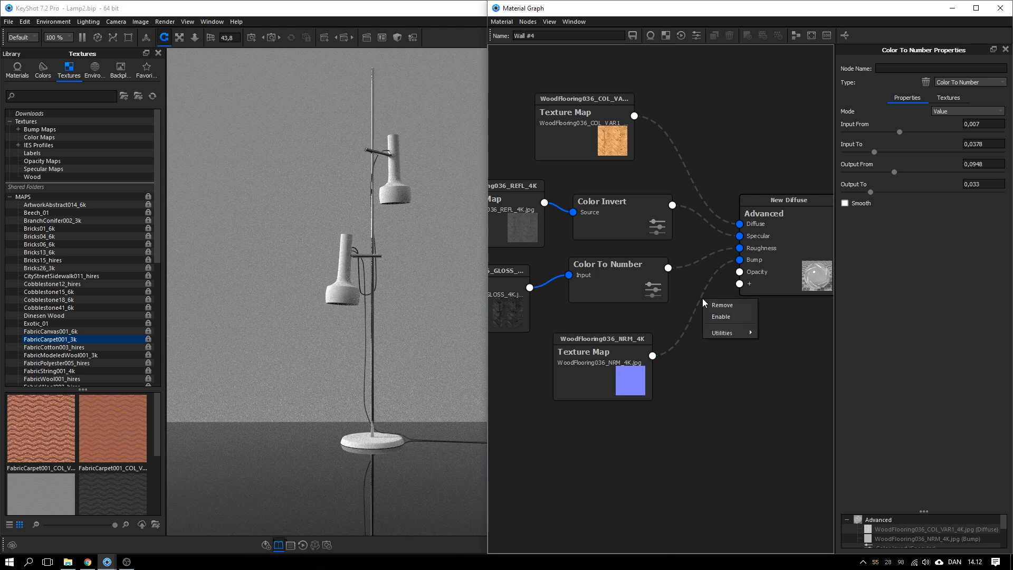
click(721, 316)
Reconnect the NRM texture to the material's Bump input
drag(596, 378, 601, 371)
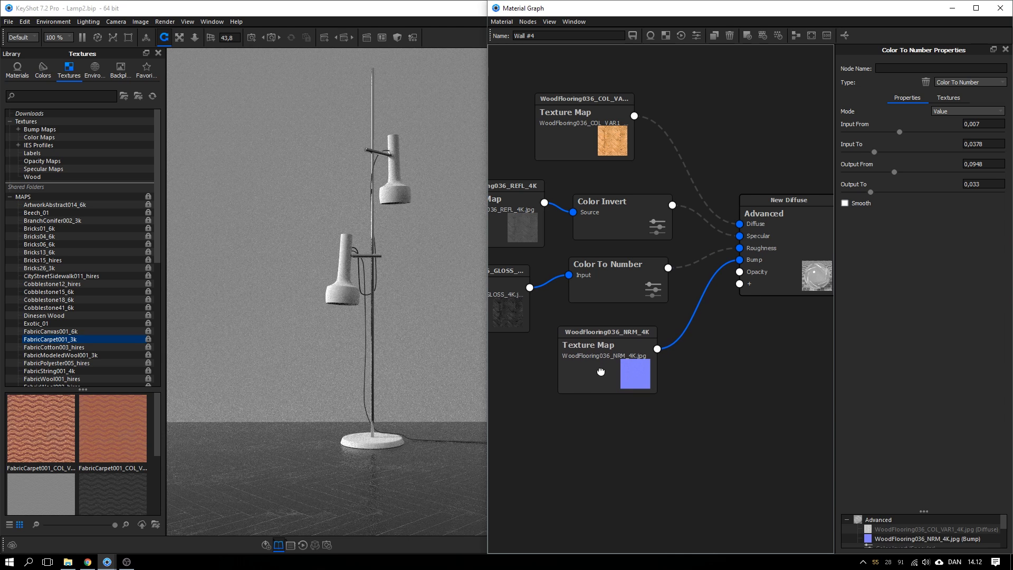
double_click(601, 372)
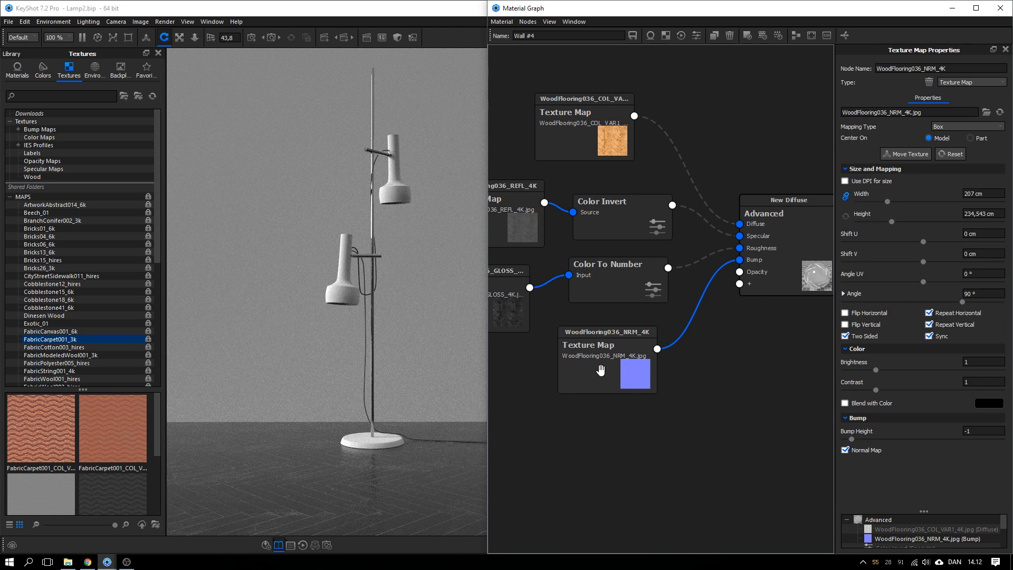
click(670, 343)
key(Delete)
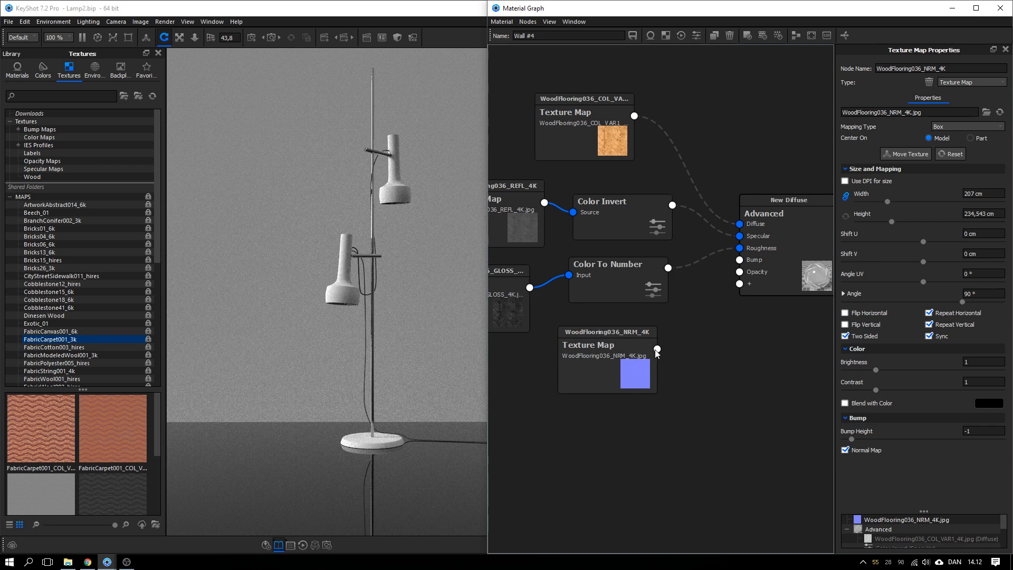
drag(656, 349, 739, 260)
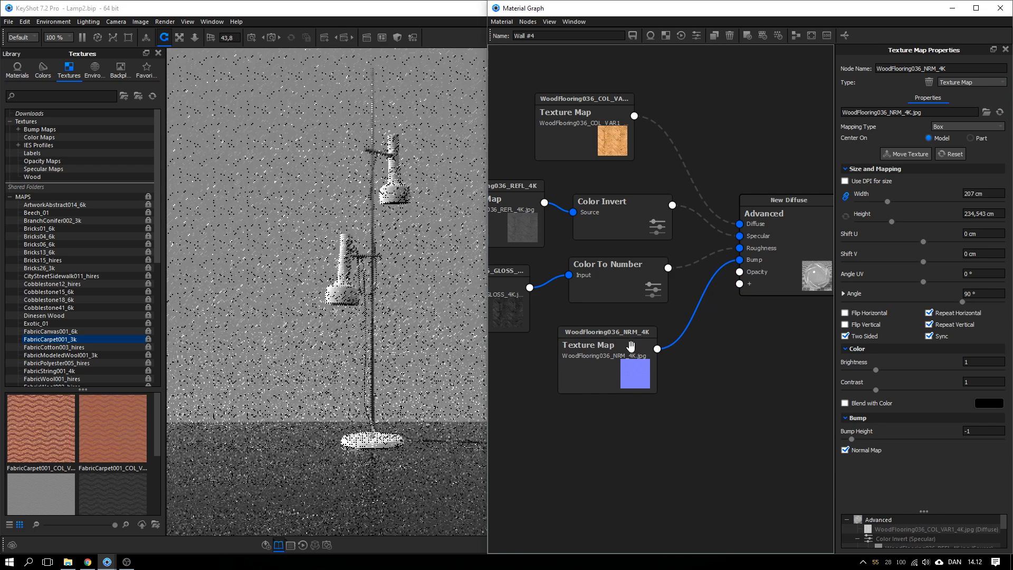
Turn off normal-map mode and set the Bump Height to 1
click(859, 450)
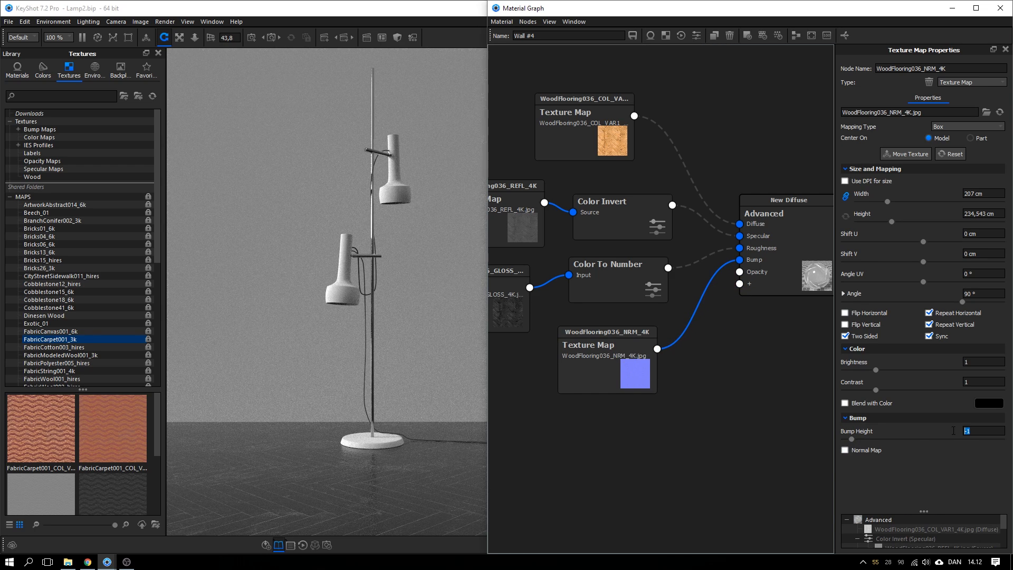
text(1)
key(Return)
key(Return)
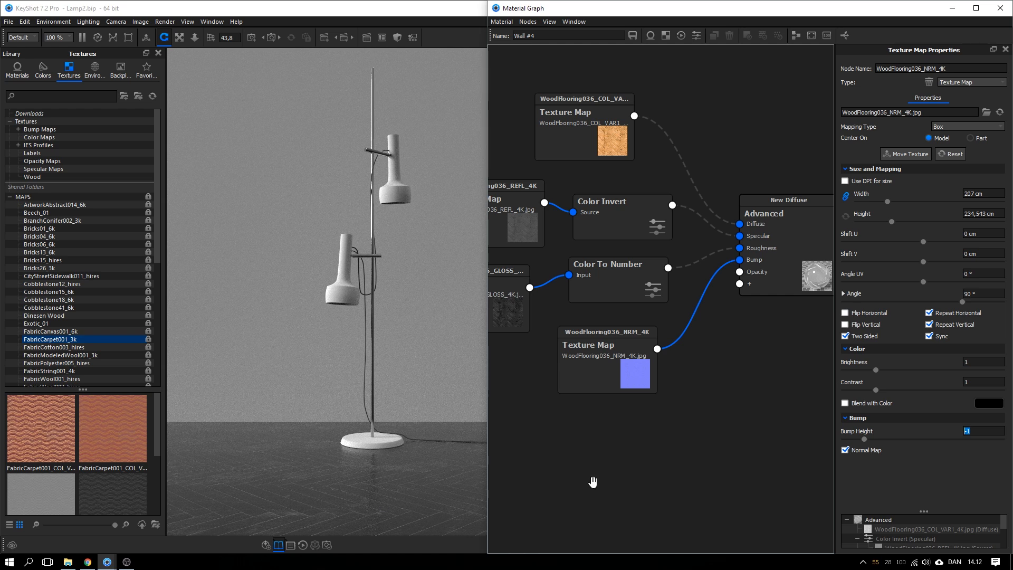
drag(626, 355, 627, 361)
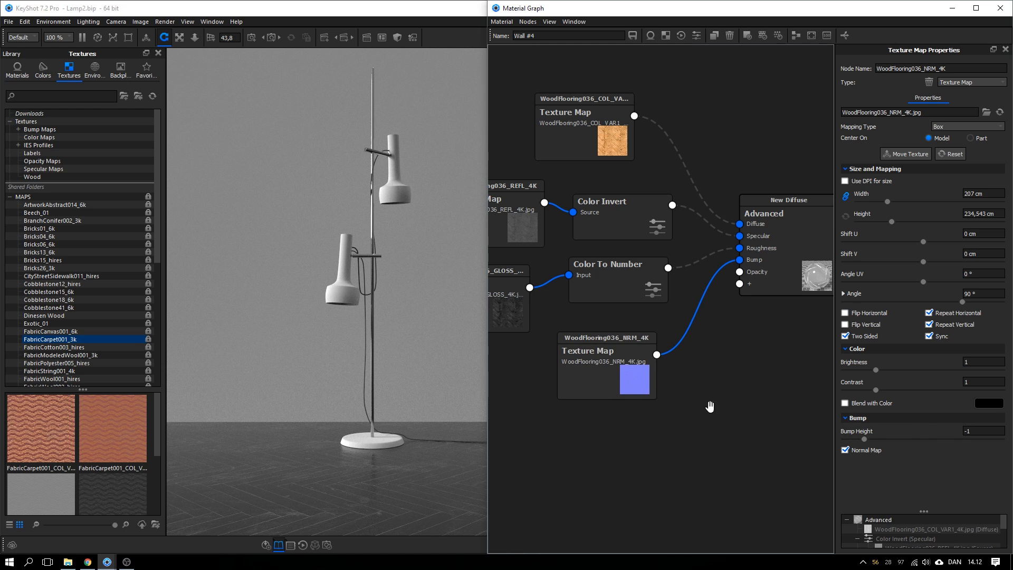
drag(628, 372, 634, 370)
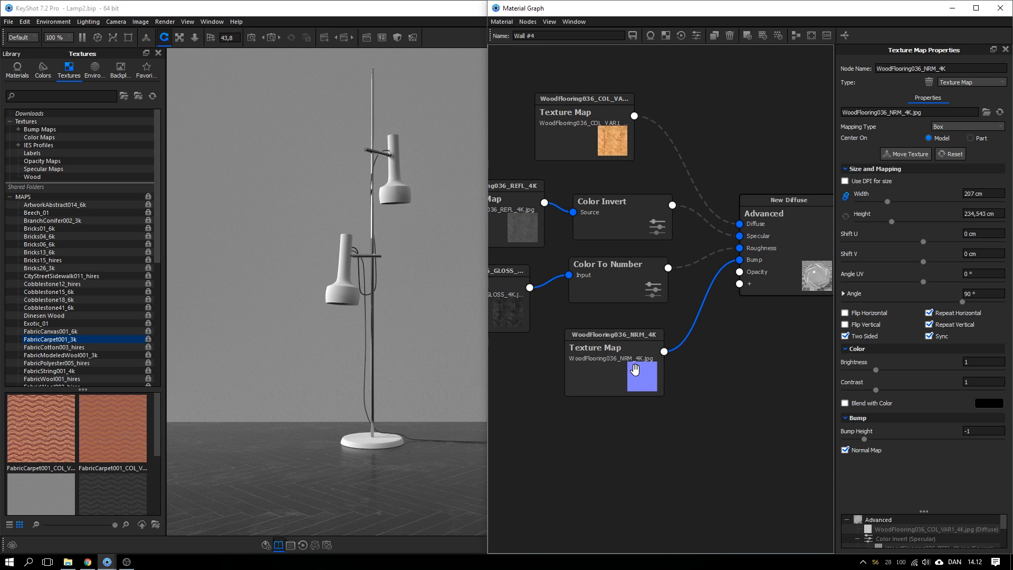
click(769, 406)
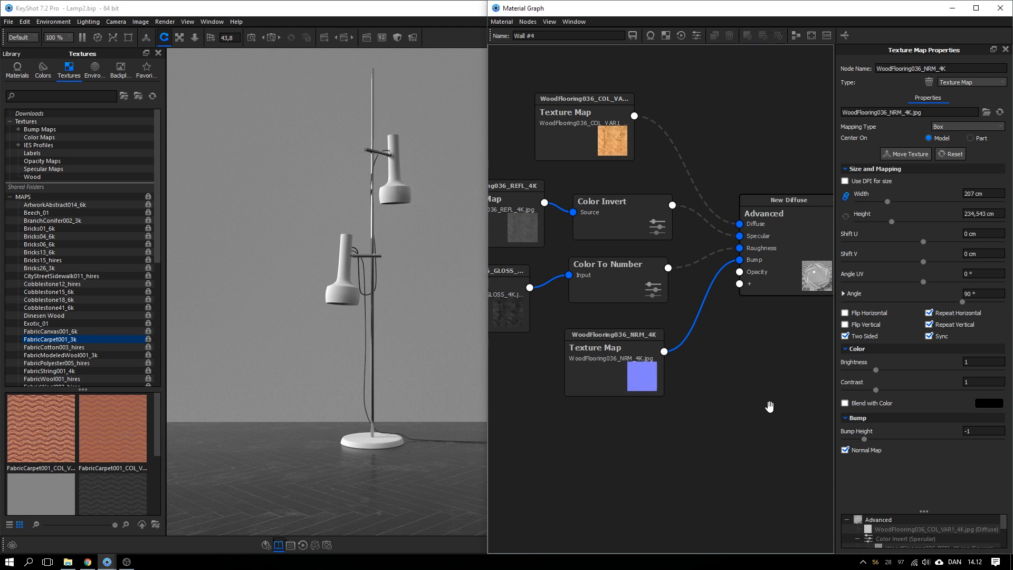
Zoom toward the lamp base and change the Bump Height from 1 back to -1
click(375, 461)
scroll(375, 437, up, 1)
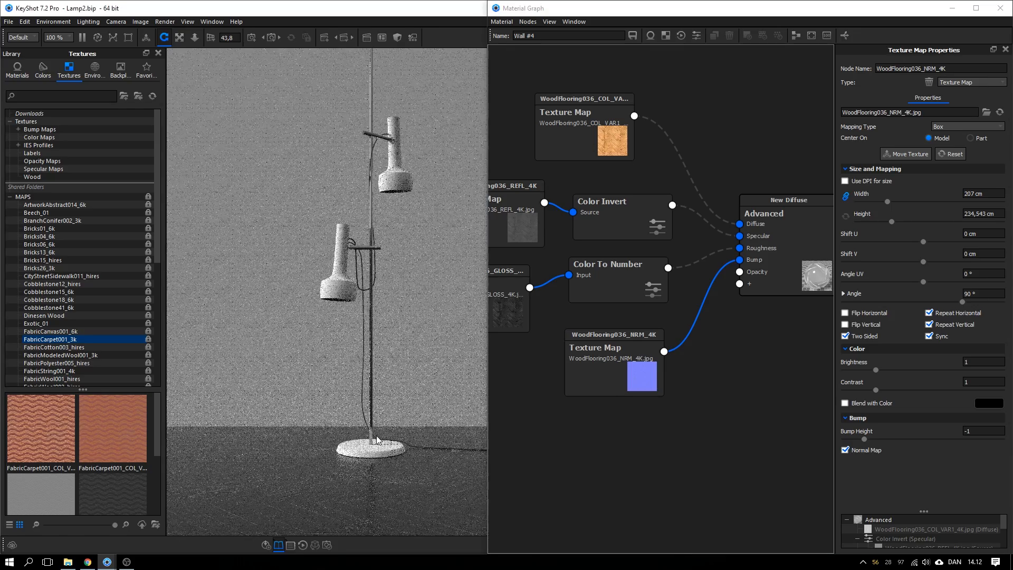
key(a)
key(a)
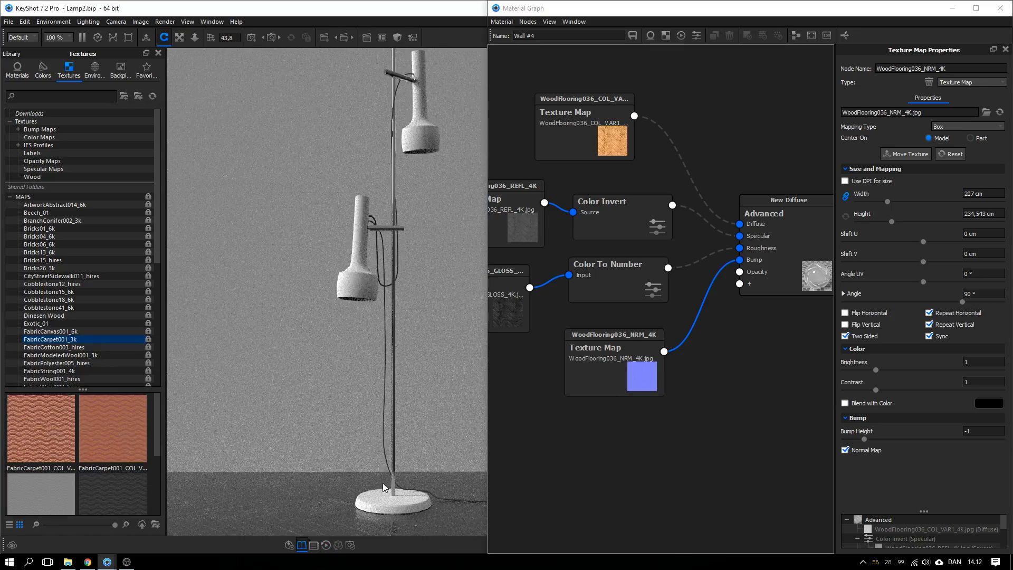
scroll(382, 422, up, 5)
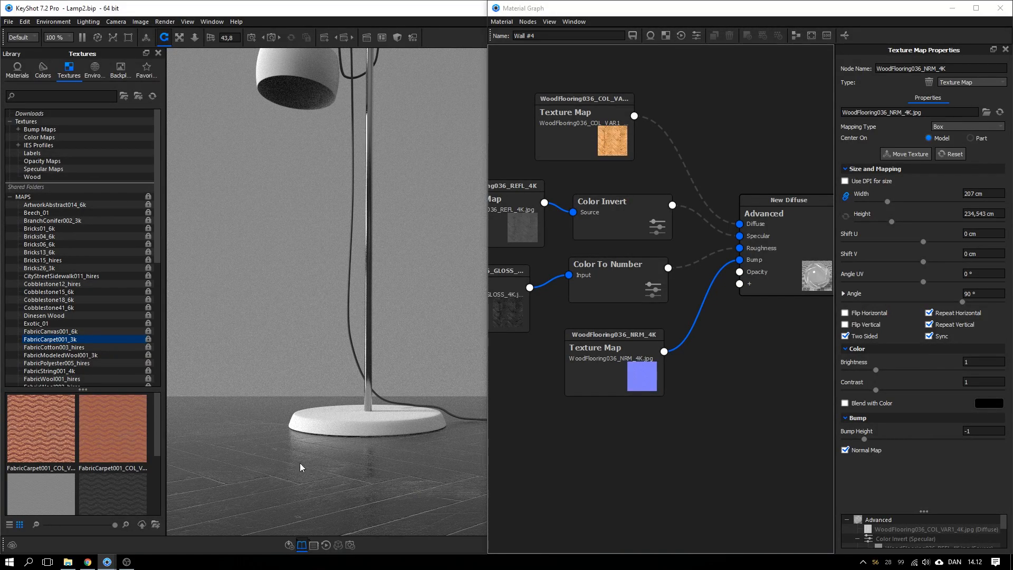
click(971, 432)
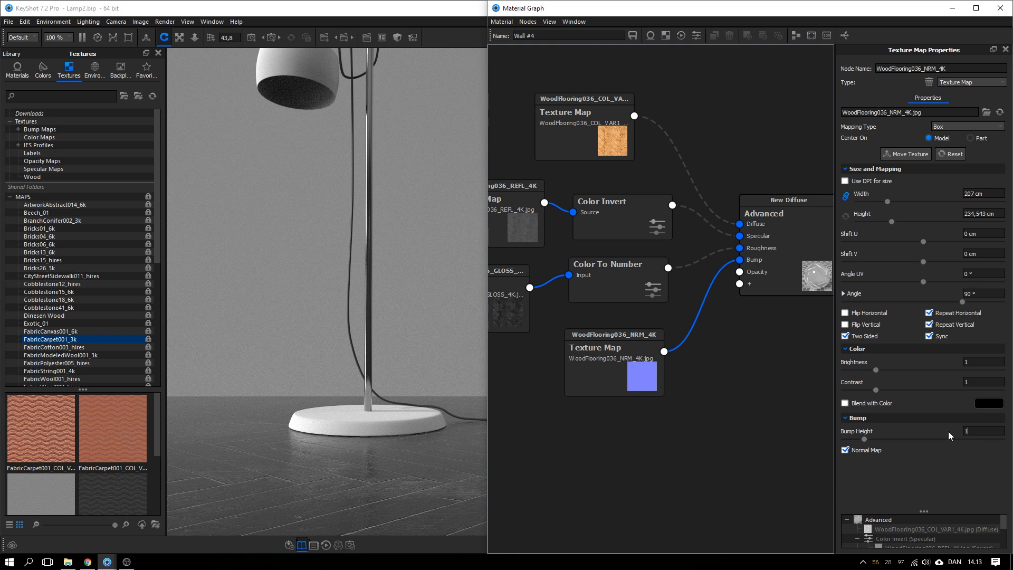
key(Return)
text(-1)
key(Return)
drag(365, 438, 425, 427)
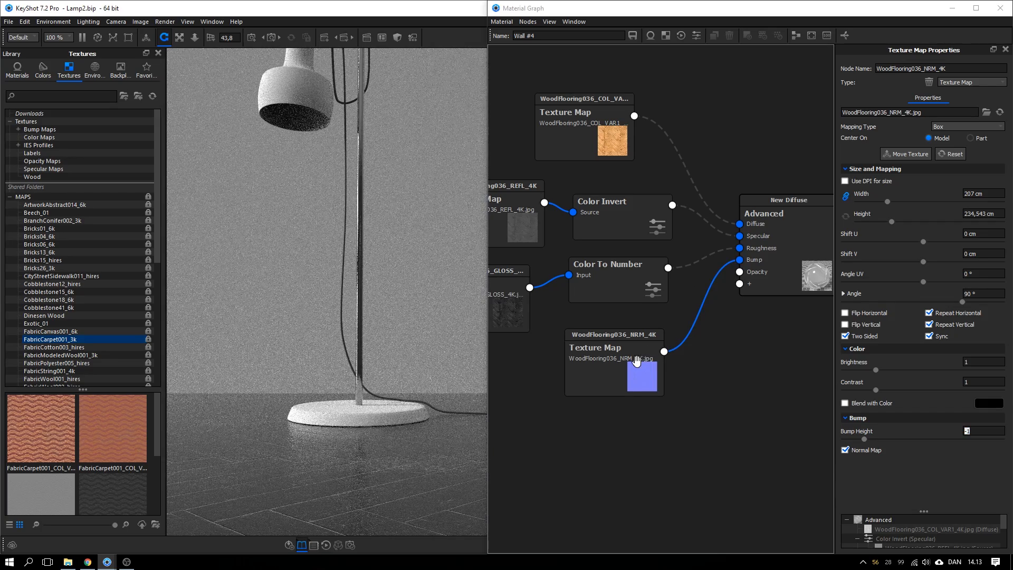
drag(634, 361, 631, 363)
drag(659, 294, 657, 295)
Re-enable the Diffuse, Specular and Roughness texture links
right_click(696, 260)
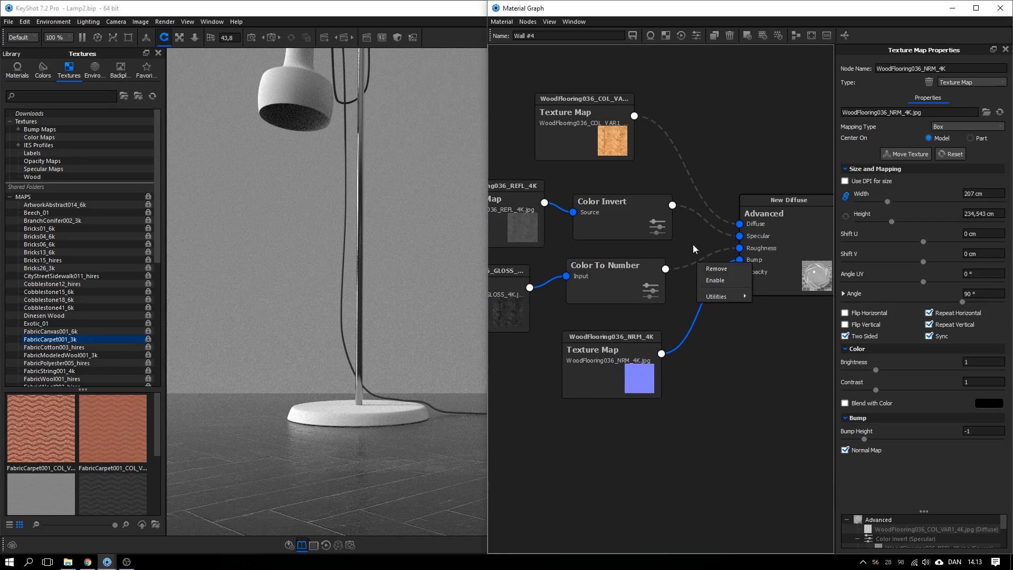
click(692, 245)
click(695, 259)
ctrl+click(705, 221)
ctrl+click(706, 198)
right_click(705, 197)
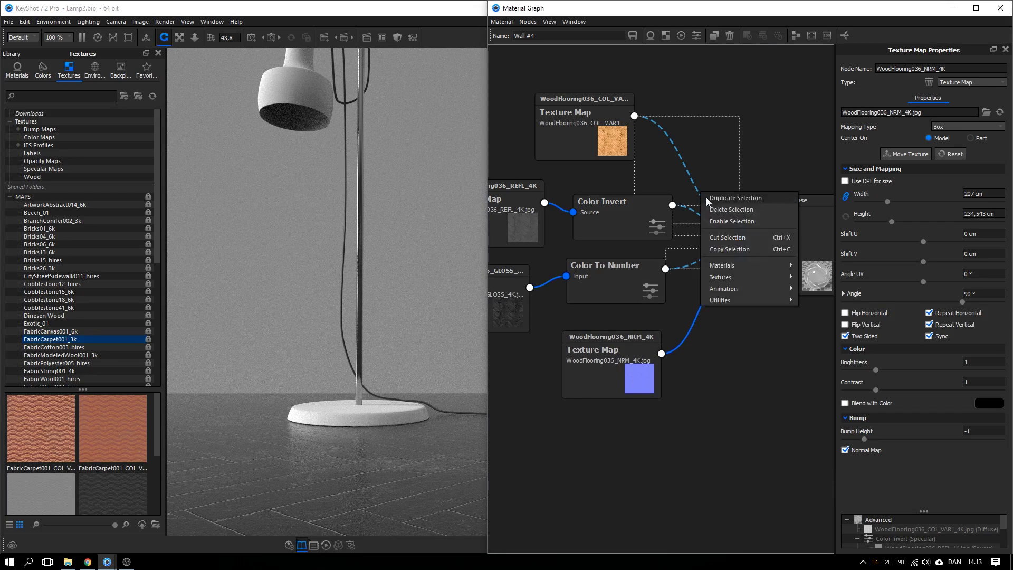
click(714, 220)
Reframe the camera on the lamp and tidy the New Diffuse, Color Invert, Color To Number and normal map nodes
drag(373, 479, 386, 449)
scroll(395, 380, down, 2)
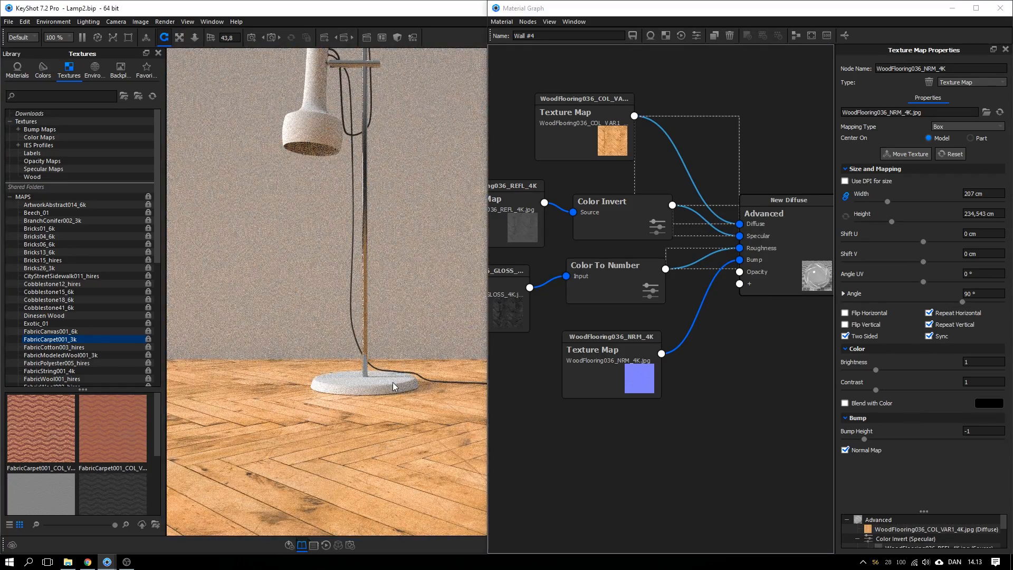
drag(394, 383, 397, 441)
click(746, 348)
drag(773, 280, 798, 269)
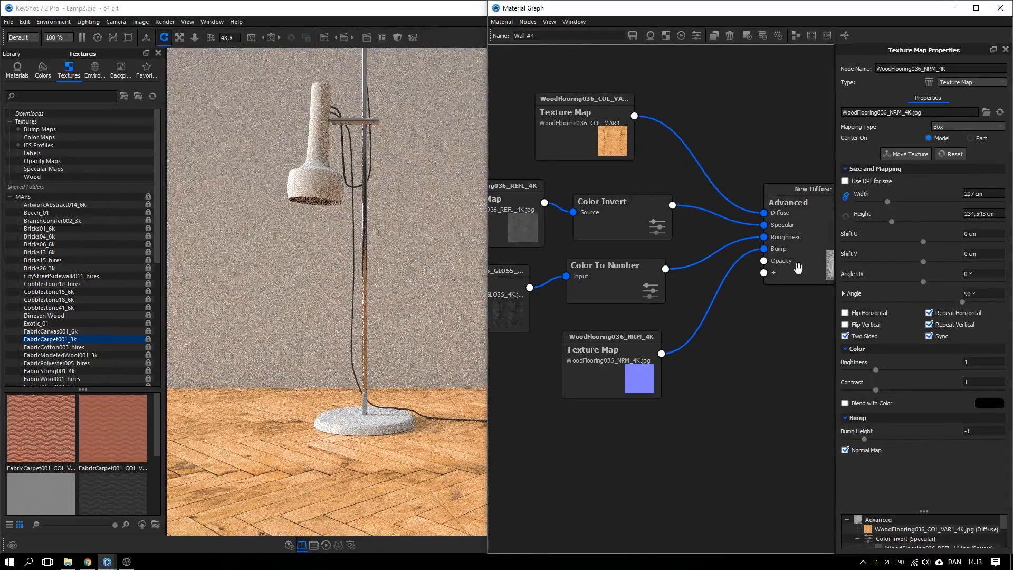
drag(631, 231, 635, 227)
drag(626, 286, 631, 289)
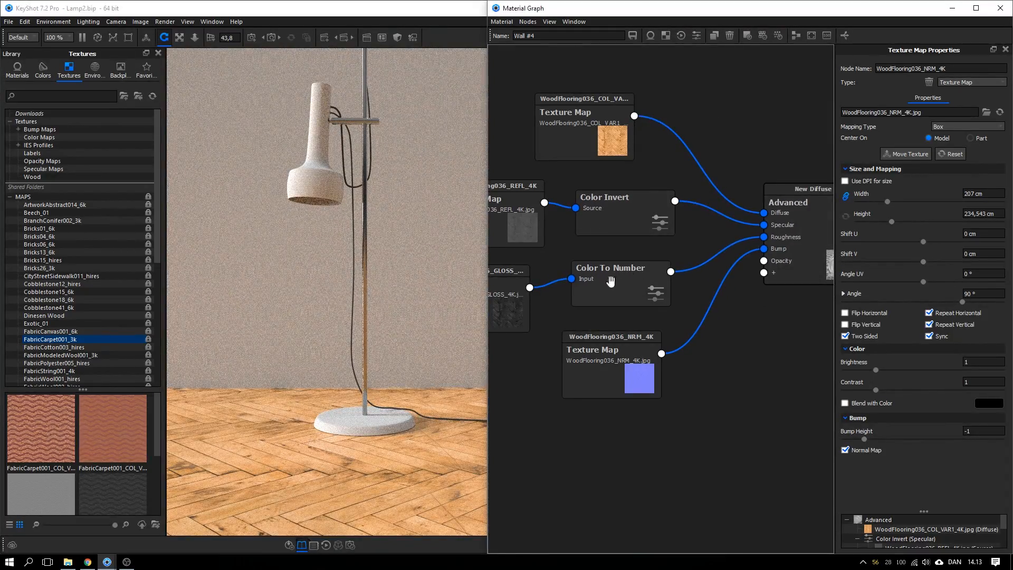
drag(620, 363, 628, 360)
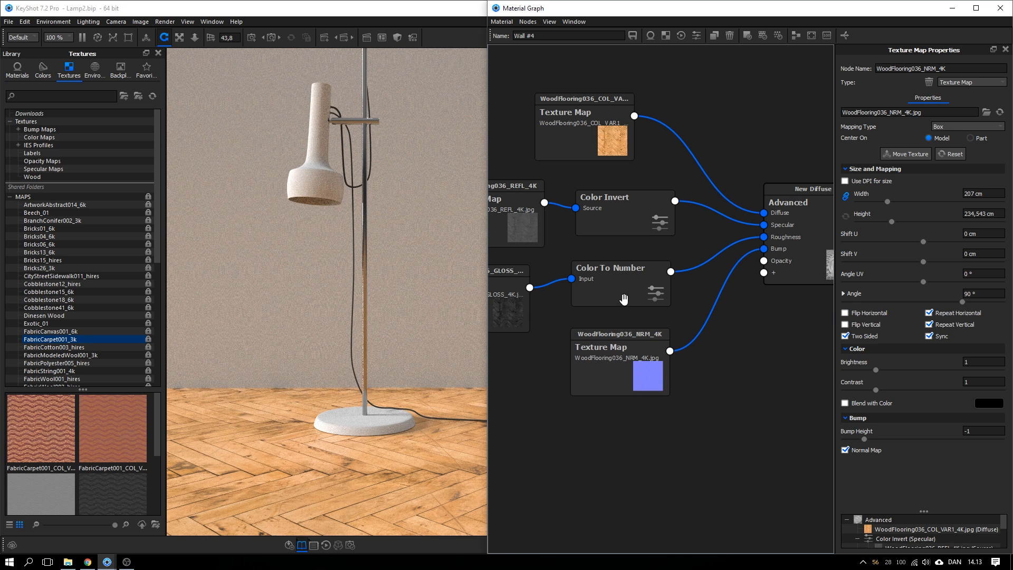
drag(624, 298, 608, 281)
Show the Color To Number settings and rearrange the Color Invert, REFL and COL nodes
double_click(607, 278)
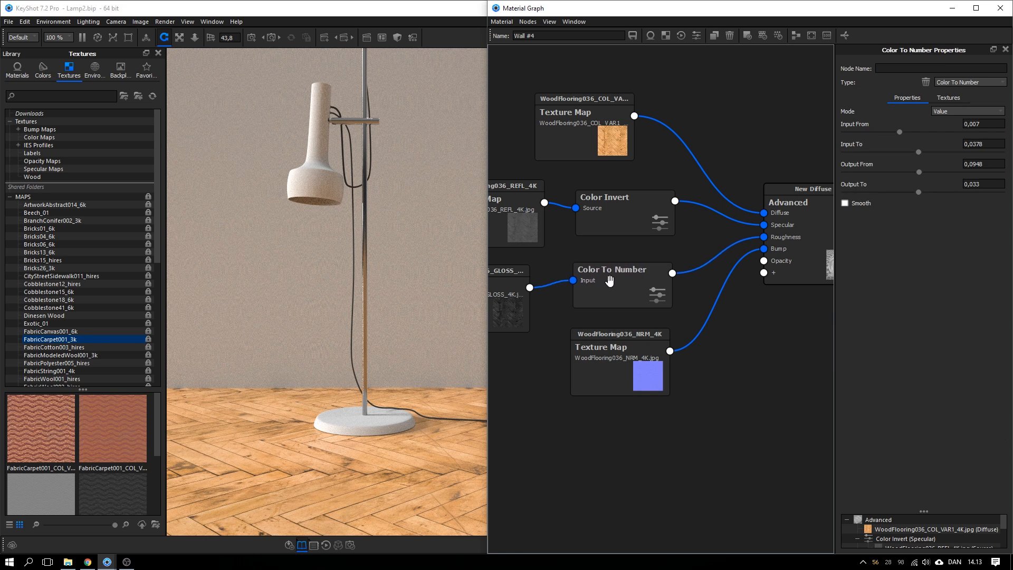
drag(610, 223, 610, 228)
drag(520, 225, 515, 222)
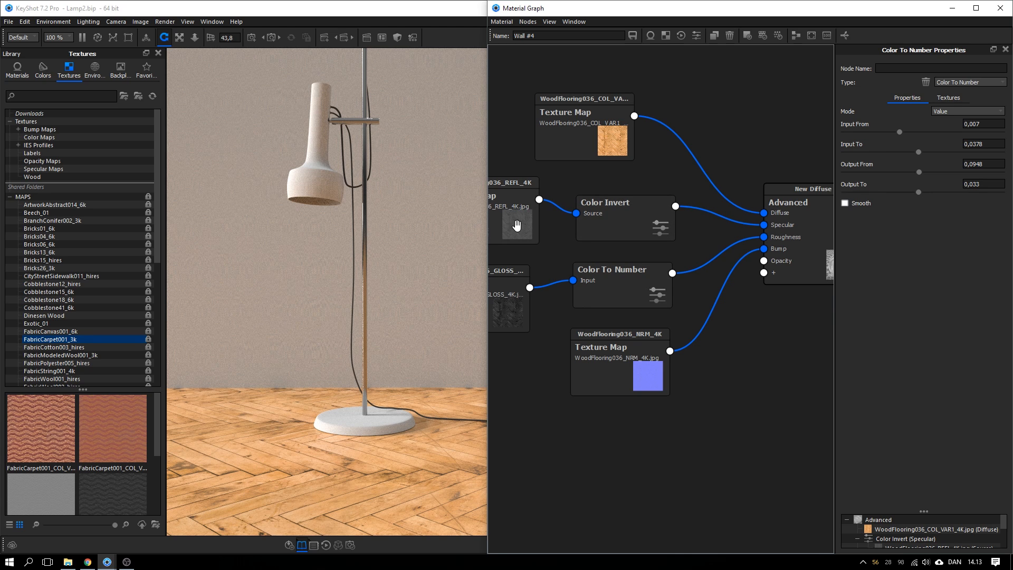
drag(616, 217, 616, 215)
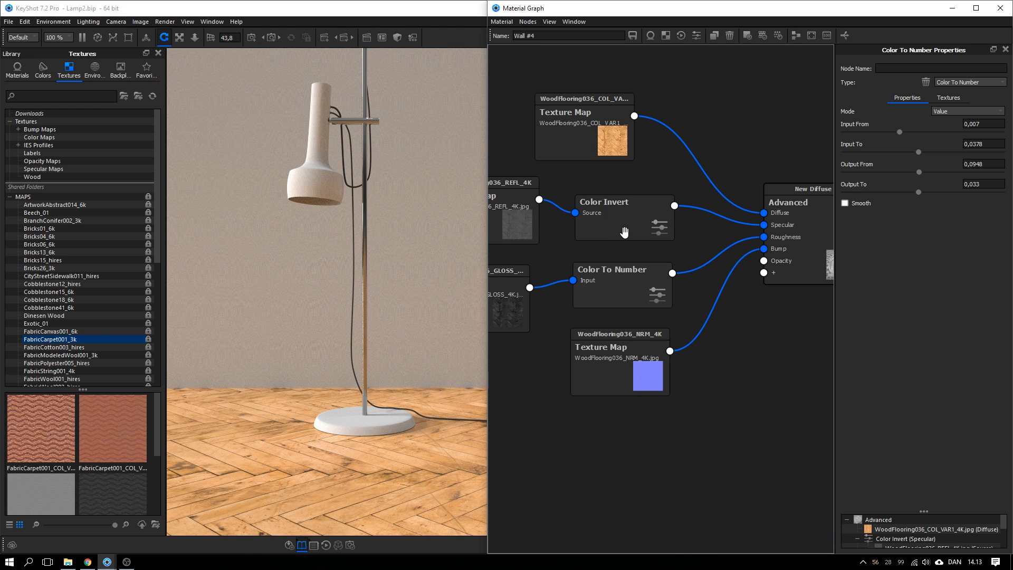
scroll(630, 236, down, 1)
drag(608, 177, 581, 181)
scroll(580, 156, down, 1)
Insert a Color Adjust node on the COL texture's link
right_click(643, 164)
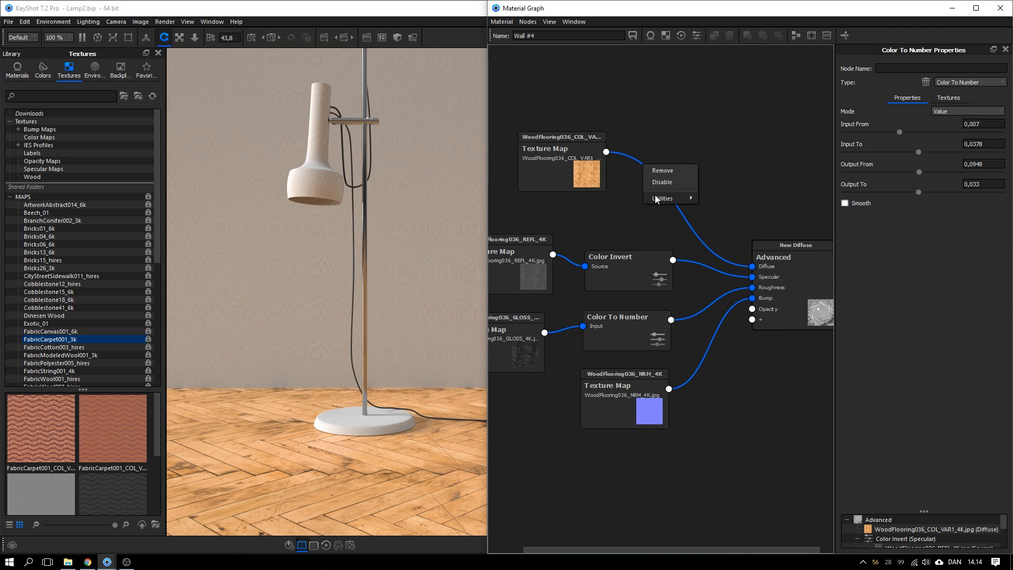
mouse_move(655, 198)
click(740, 199)
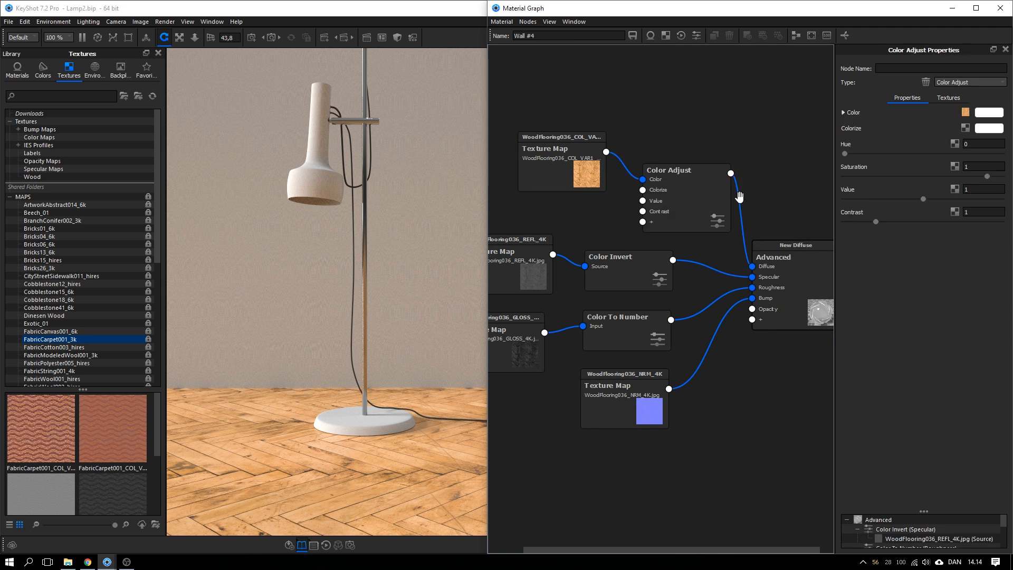
drag(694, 191, 694, 179)
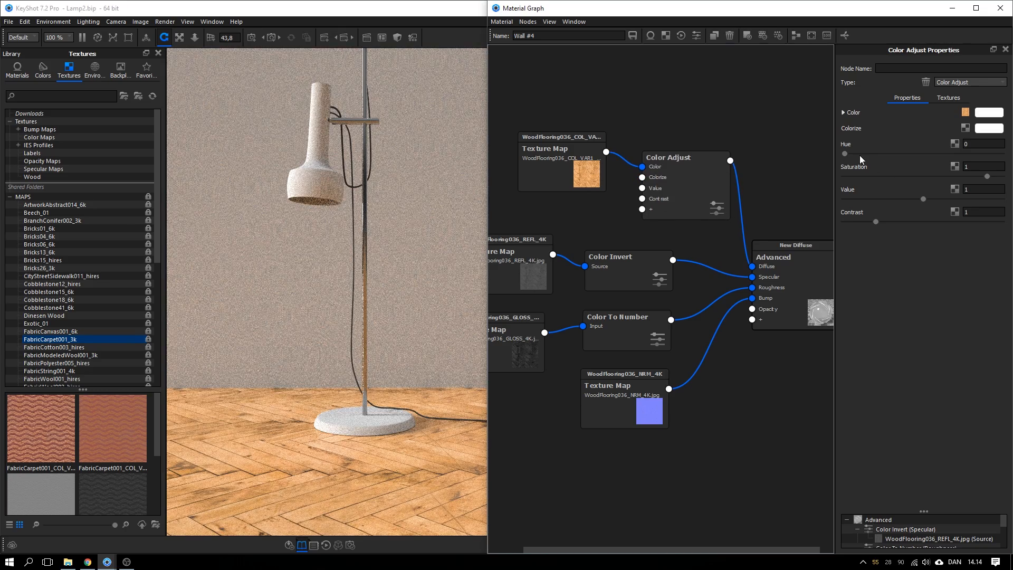
Set Color Adjust Saturation 0,863, Value 0,956 and Contrast 1,01
mouse_move(846, 153)
mouse_down()
mouse_move(863, 155)
mouse_move(844, 153)
mouse_up()
drag(986, 176, 971, 176)
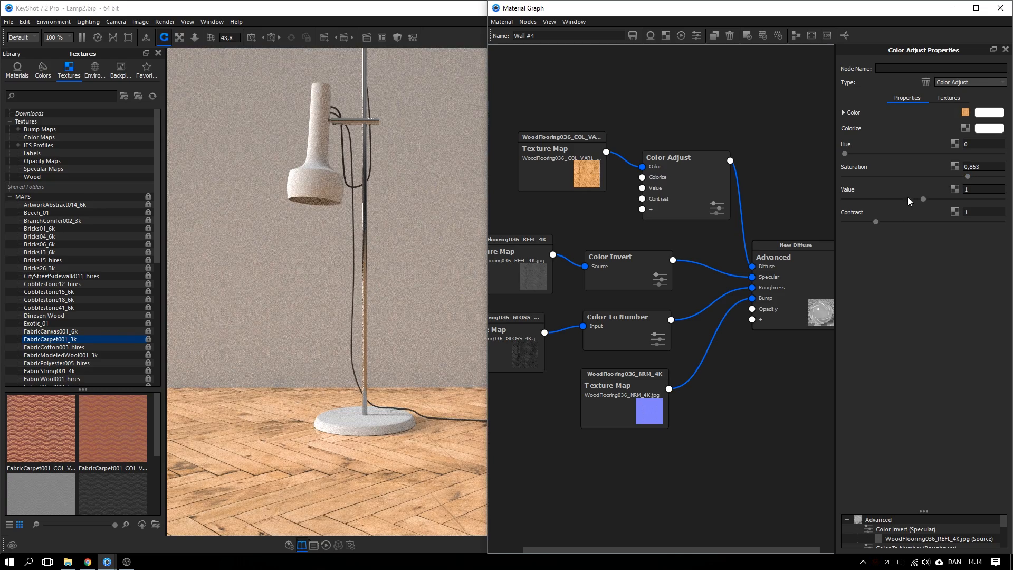
mouse_move(923, 199)
mouse_down()
mouse_move(905, 198)
mouse_move(957, 198)
mouse_move(919, 197)
mouse_up()
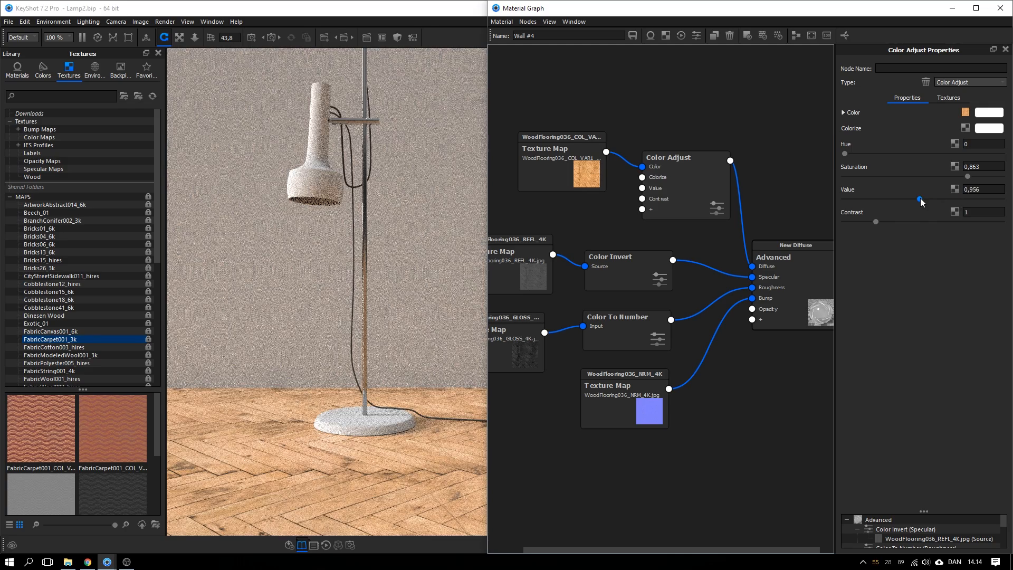
mouse_move(875, 222)
mouse_down()
mouse_move(913, 221)
mouse_move(866, 220)
mouse_move(874, 220)
mouse_up()
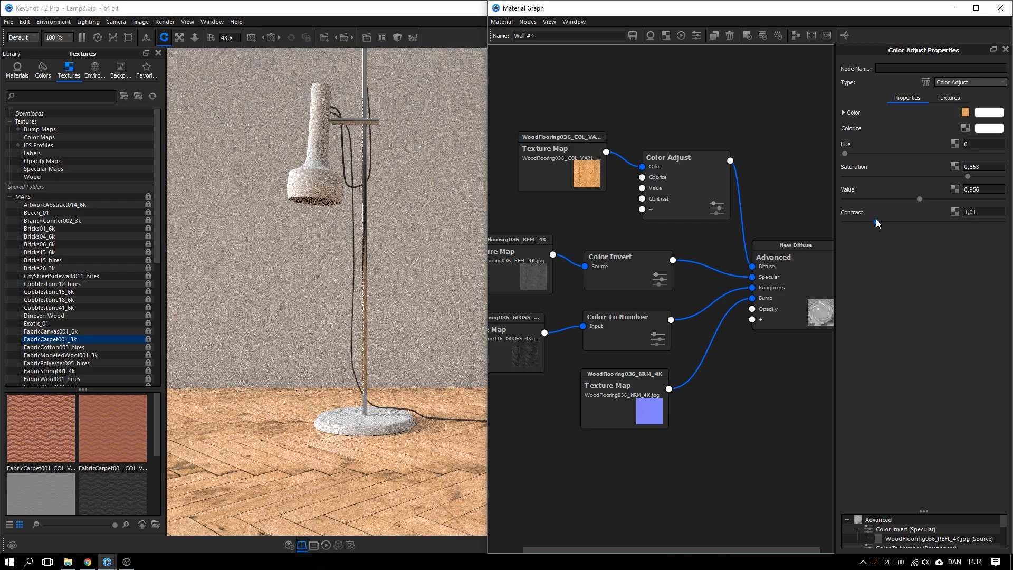
scroll(704, 200, up, 2)
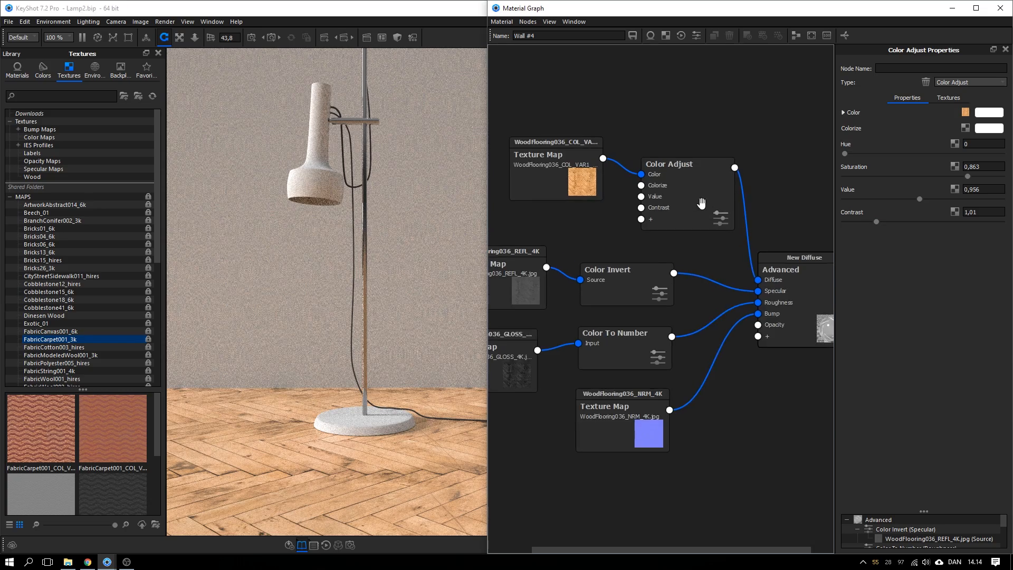
scroll(689, 202, down, 3)
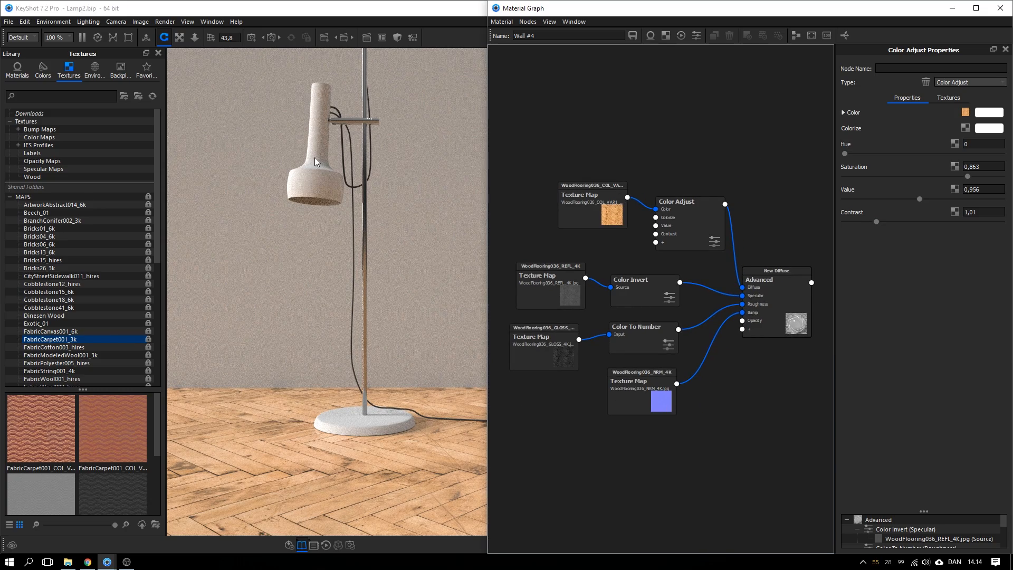
scroll(318, 182, down, 2)
middle_drag(321, 195, 334, 280)
scroll(327, 245, down, 2)
scroll(339, 233, down, 1)
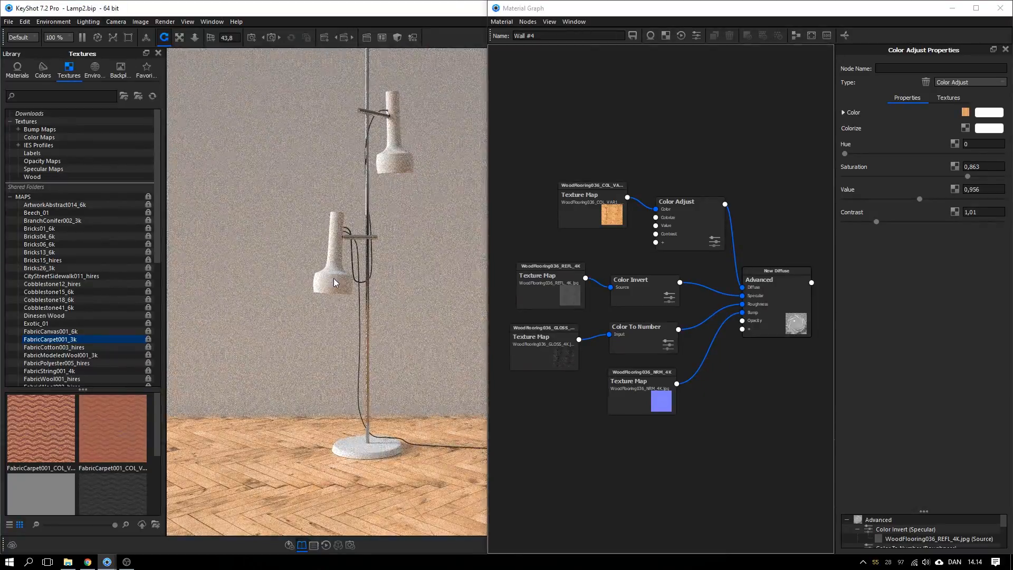
Open the lamp head's White Paint #1 material in the Material Graph
right_click(334, 278)
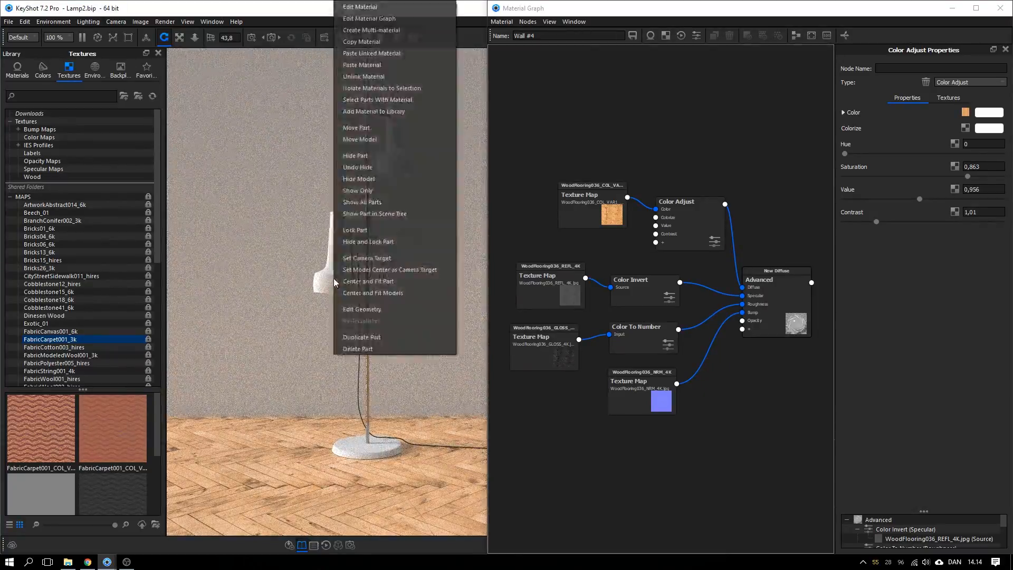
click(325, 280)
right_click(329, 281)
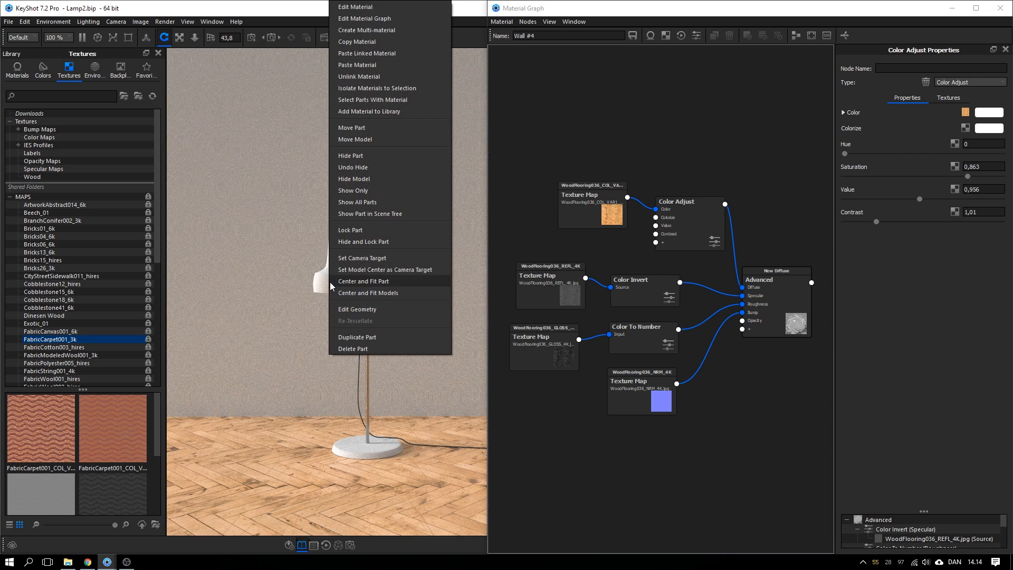
click(392, 75)
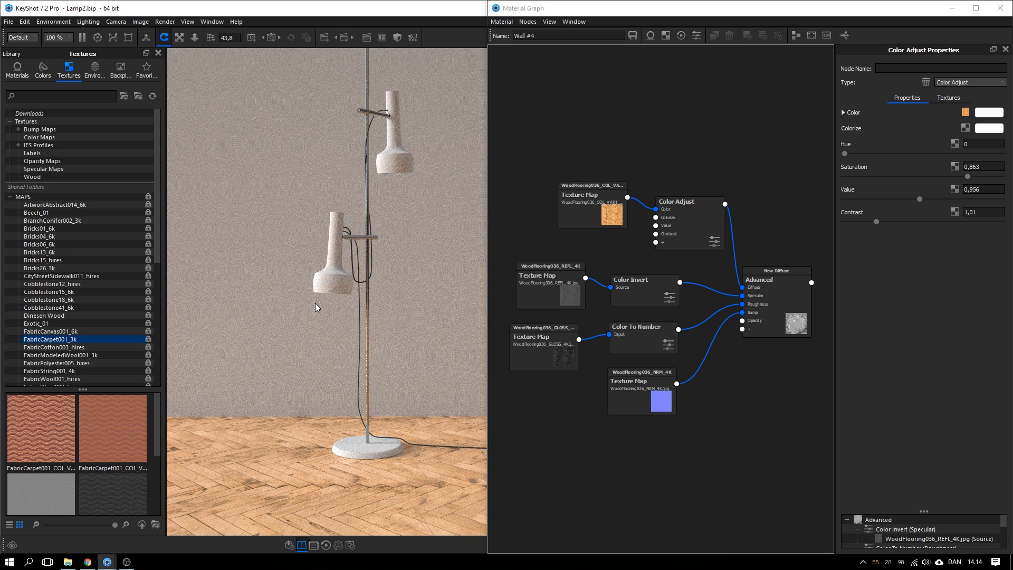
right_click(335, 278)
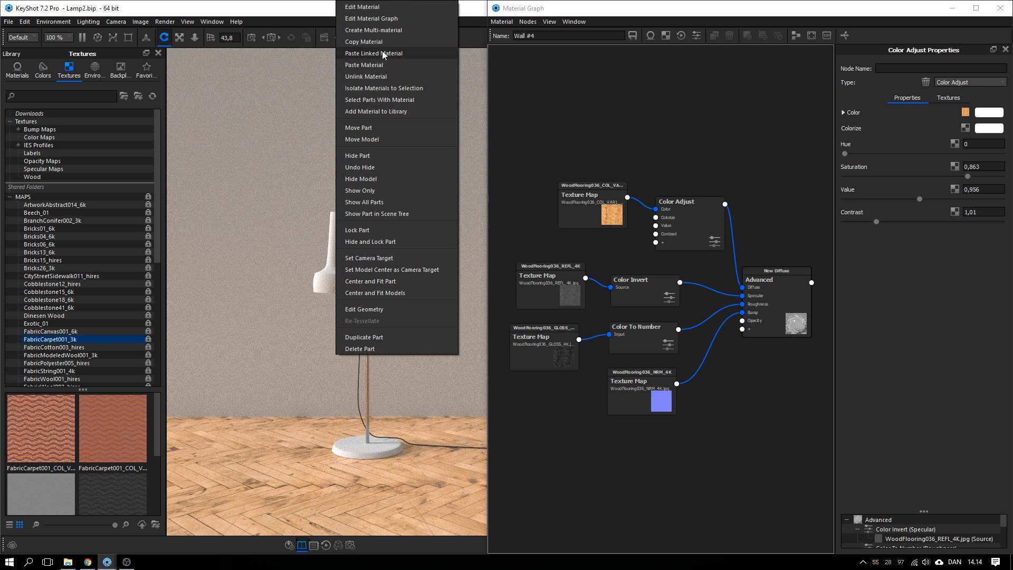
click(385, 17)
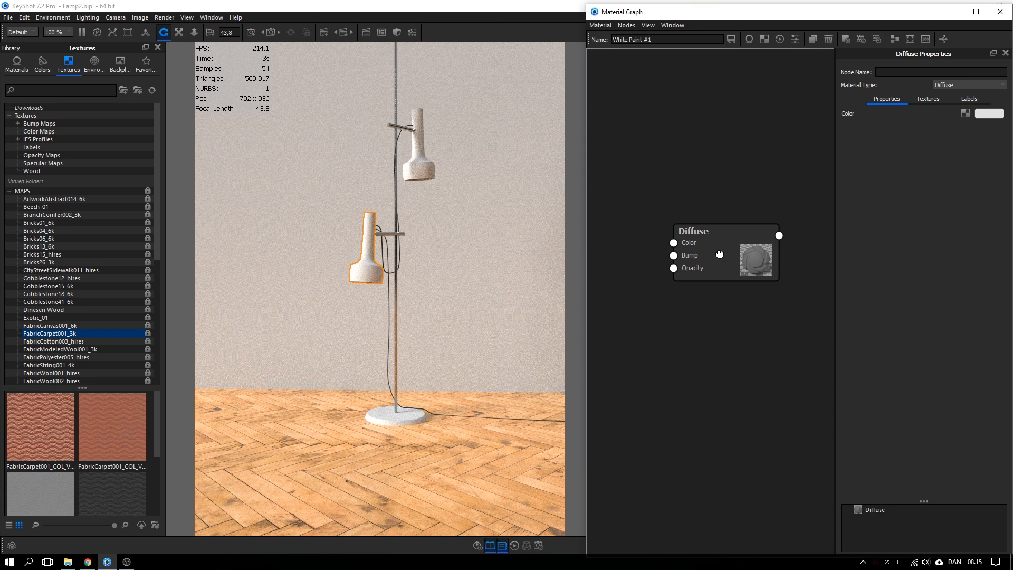
Change the material type from Diffuse to Advanced and widen the graph window
drag(712, 254, 717, 246)
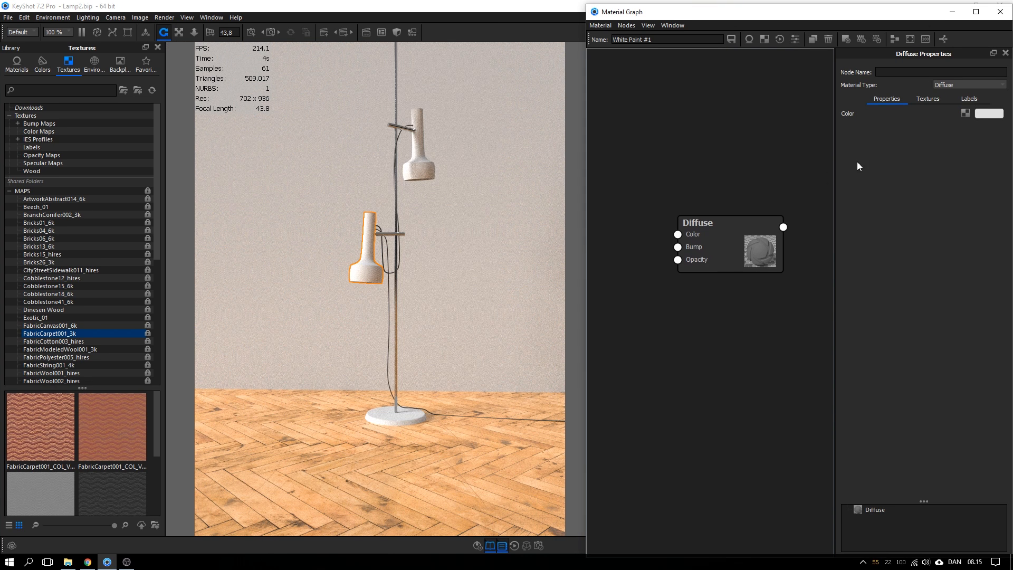
click(951, 84)
click(956, 177)
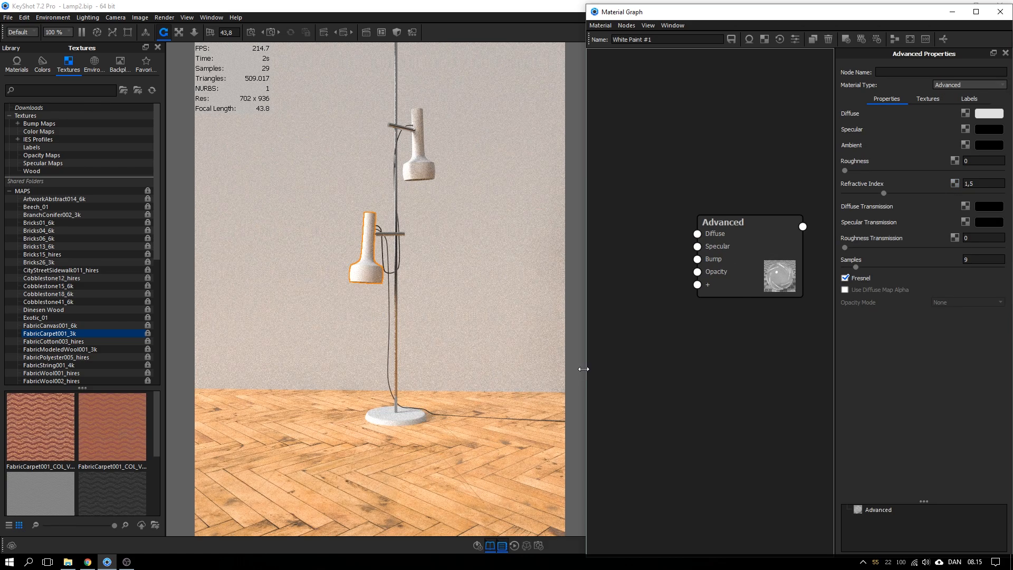
drag(586, 369, 460, 370)
Browse to Tutorial > MetalSpottyDiscoloration001 > SPECULAR > 4K in File Explorer
click(72, 565)
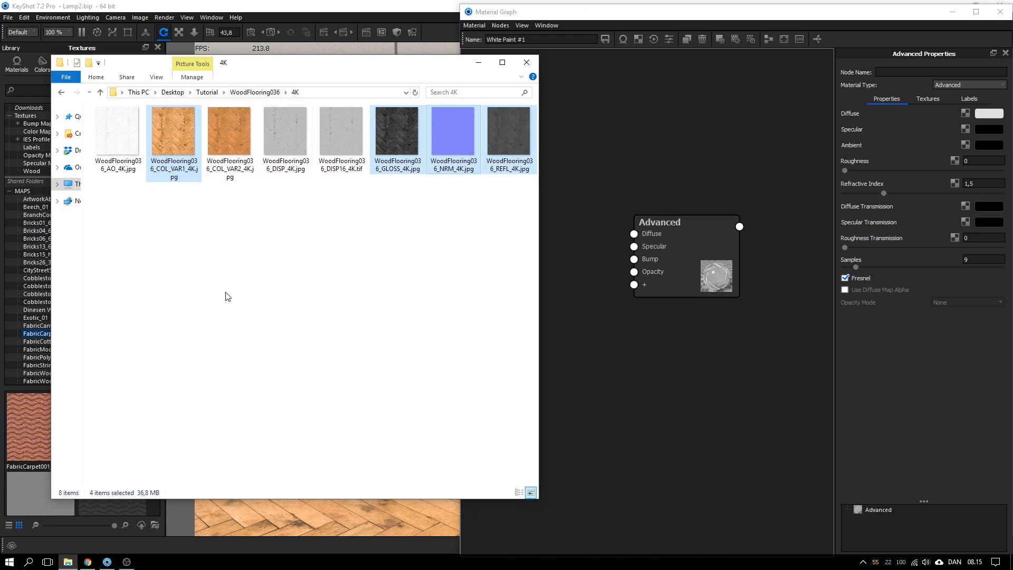
click(241, 92)
click(211, 94)
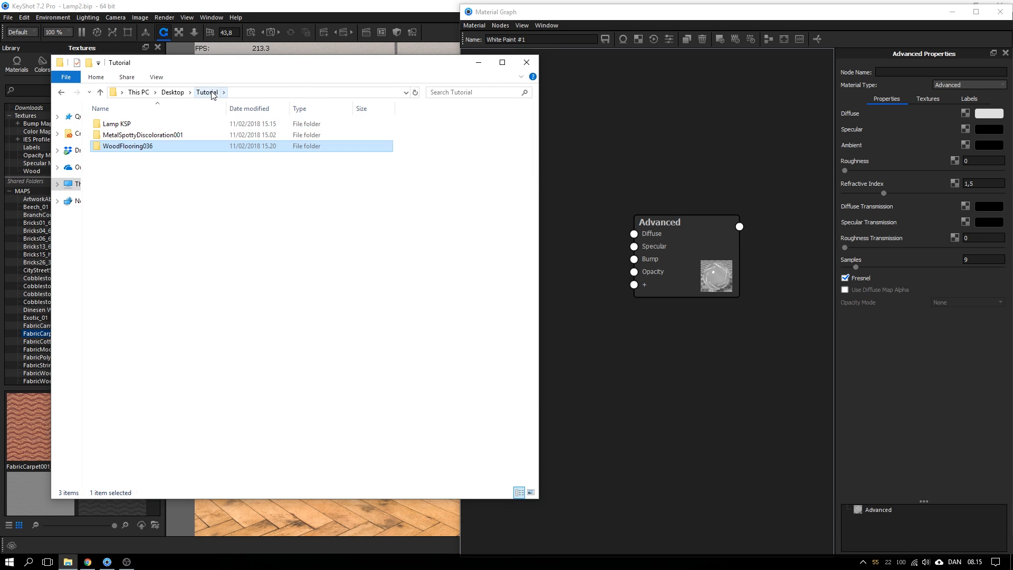
double_click(170, 134)
double_click(169, 138)
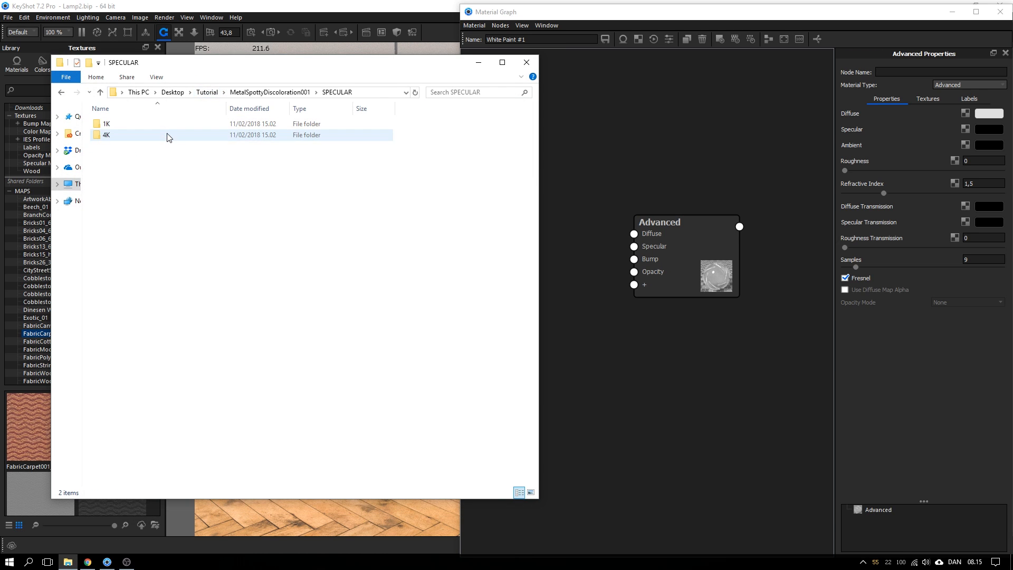
double_click(169, 136)
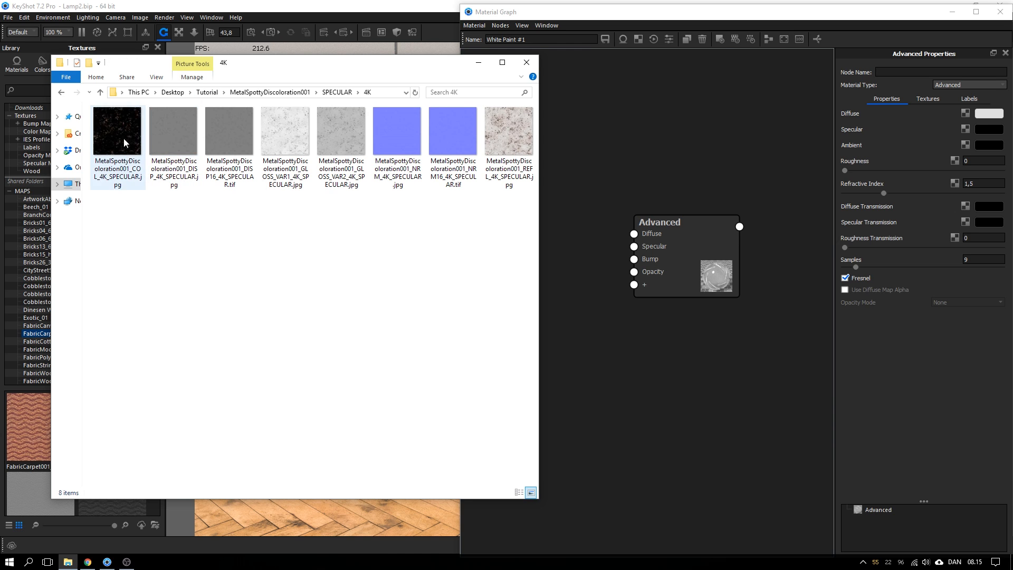
Select the COL, GLOSS_VAR2, NRM and REFL maps and drop them into the Material Graph
click(126, 177)
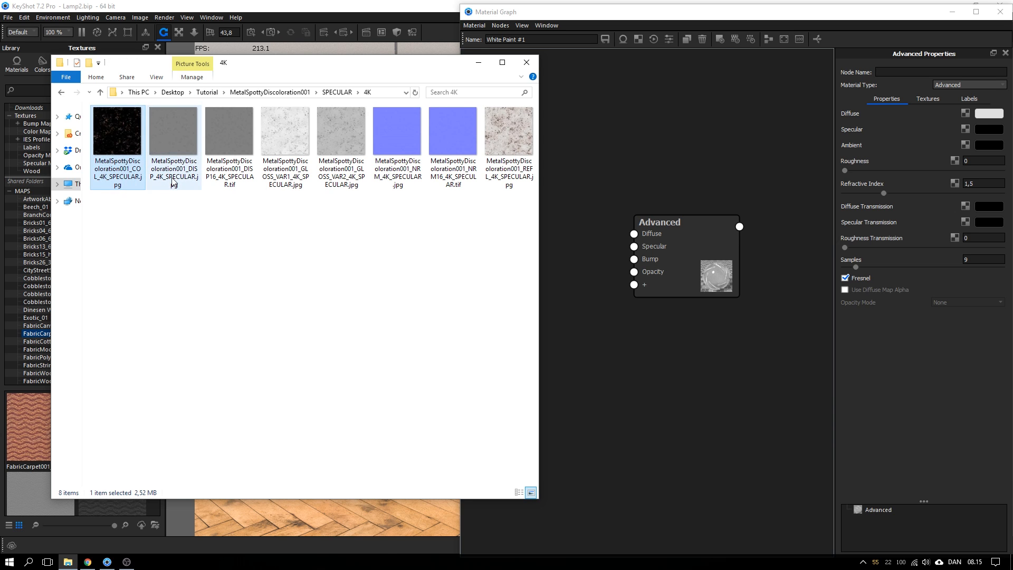
ctrl+click(287, 178)
ctrl+click(300, 168)
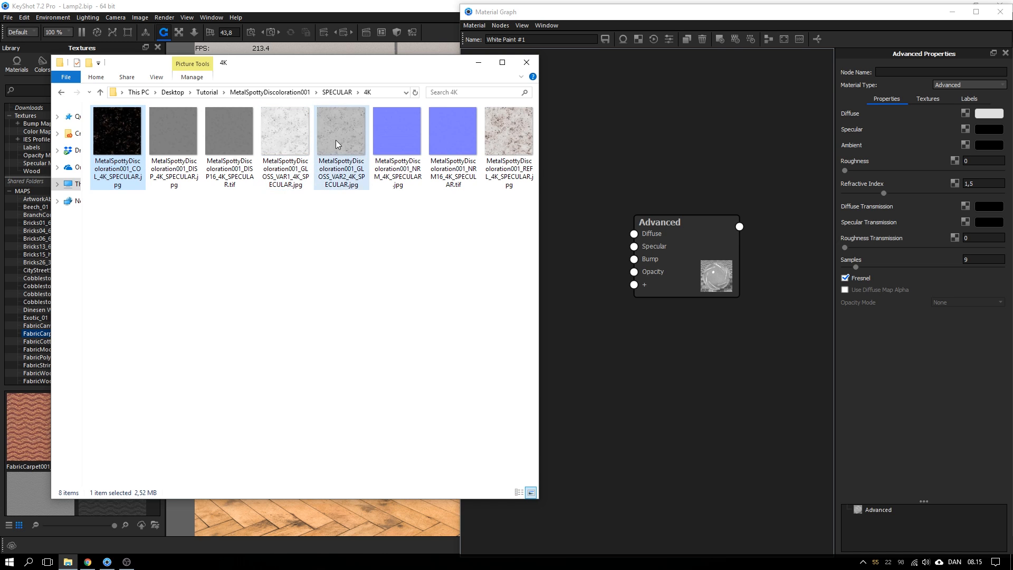
ctrl+click(336, 140)
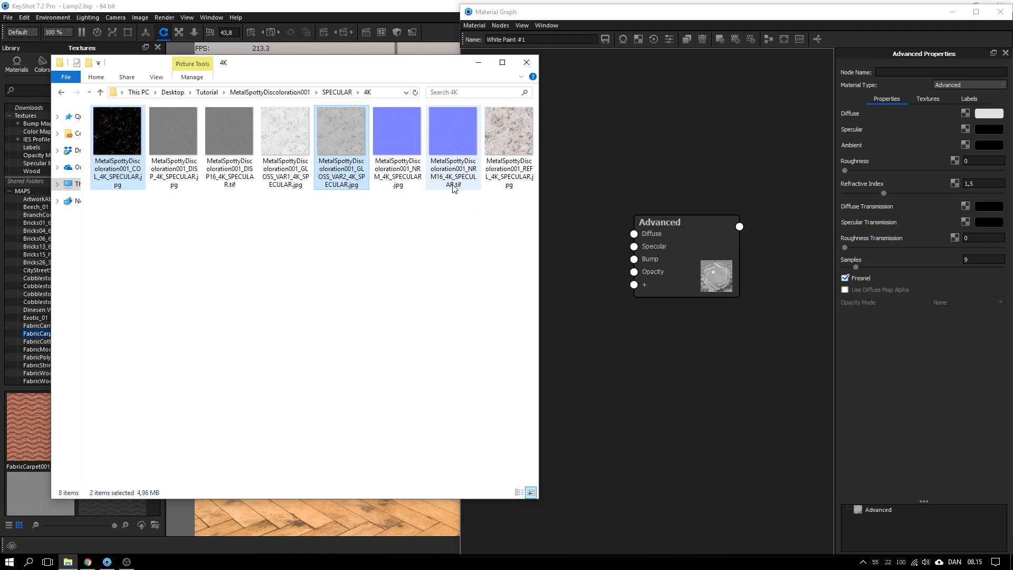
ctrl+click(405, 181)
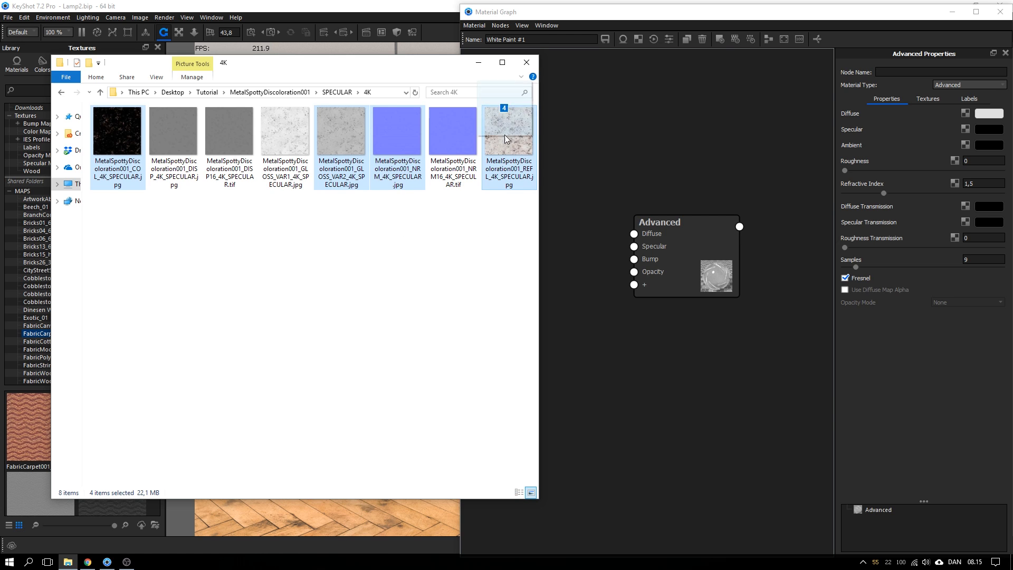
drag(505, 134, 580, 167)
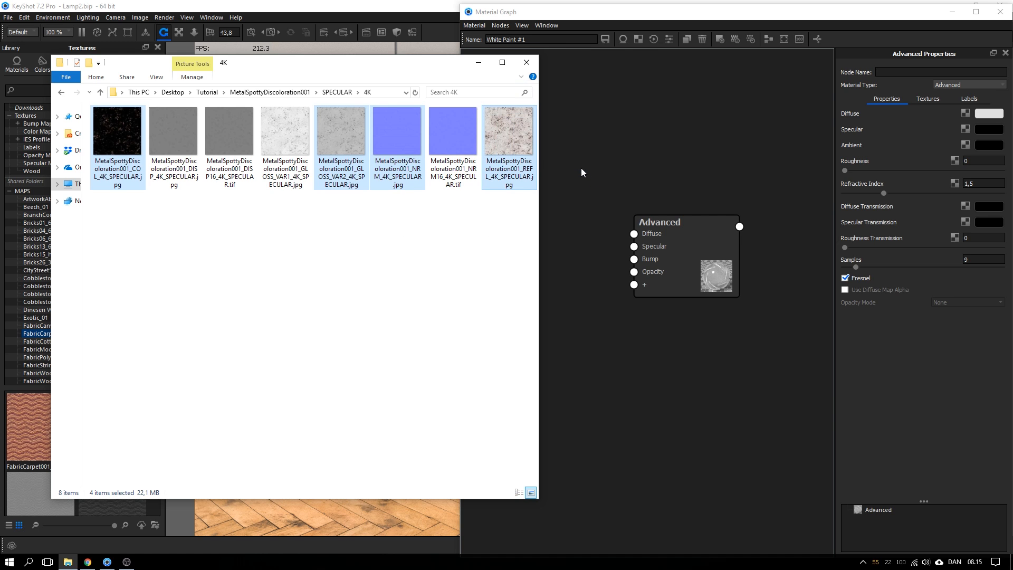
click(529, 64)
Arrange the four texture nodes in a column left of the Advanced node
drag(652, 221, 554, 358)
drag(640, 243, 556, 324)
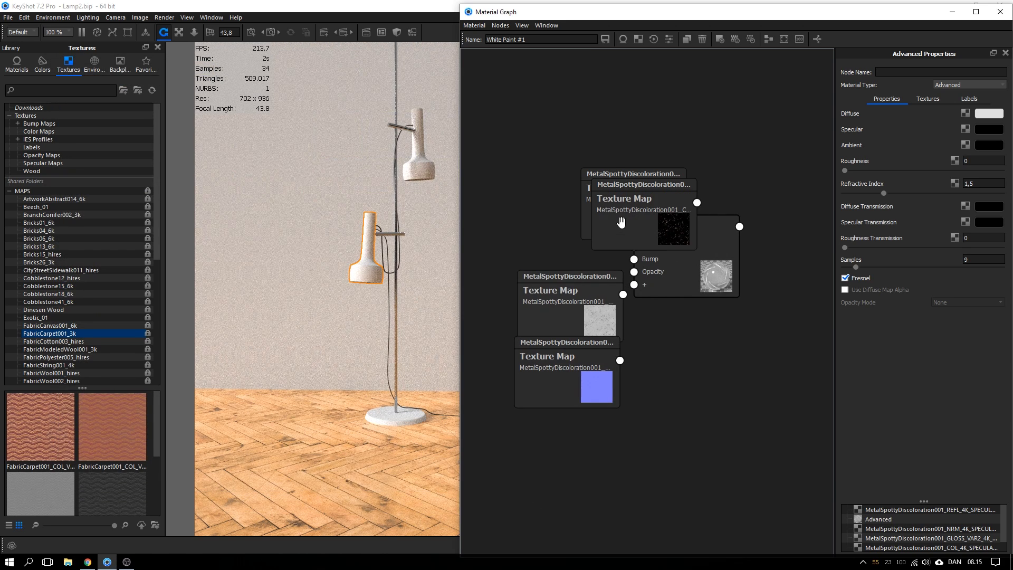
drag(621, 221, 508, 246)
drag(635, 209, 527, 160)
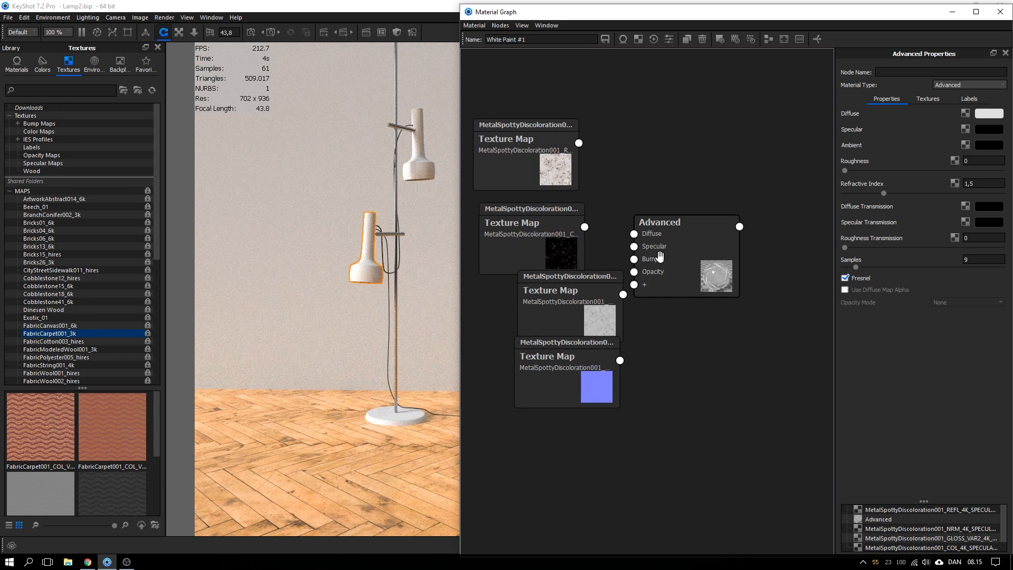
drag(659, 256, 692, 260)
drag(562, 366, 545, 395)
drag(576, 291, 549, 314)
drag(549, 234, 555, 241)
drag(556, 187, 564, 200)
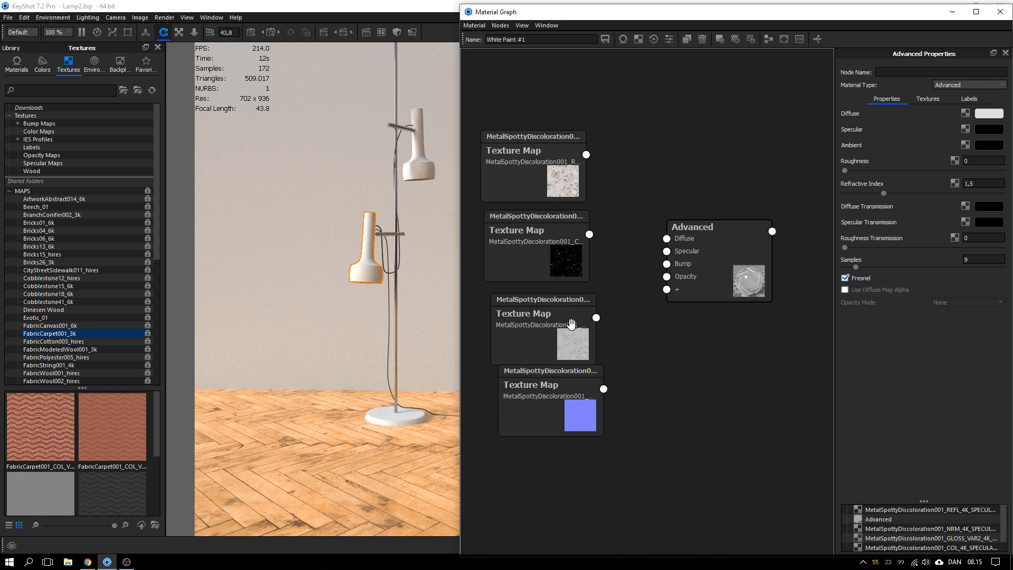
Connect the COL colour map to the Advanced material's Diffuse input
click(561, 262)
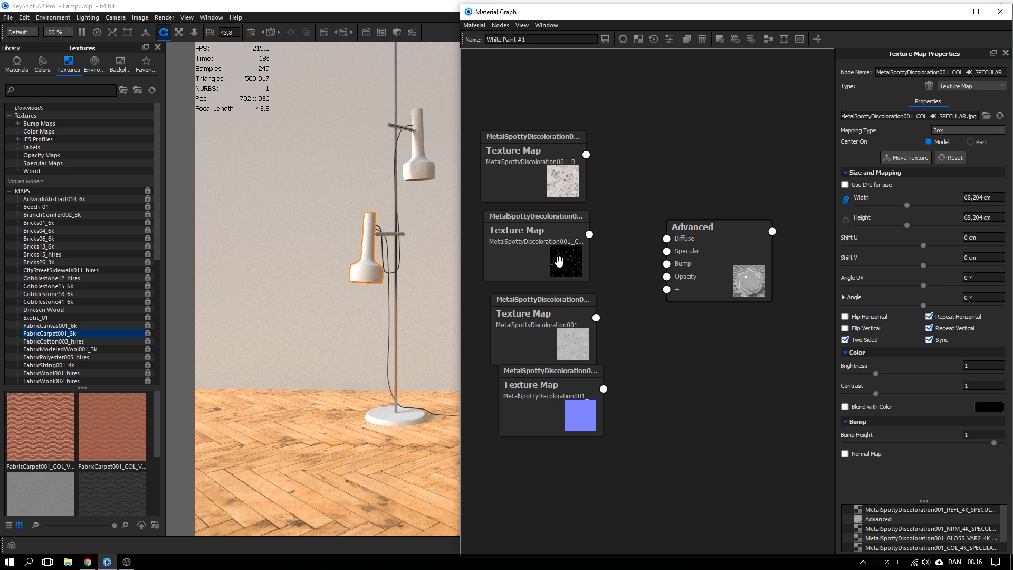
mouse_move(559, 261)
mouse_down()
mouse_move(592, 258)
mouse_move(590, 268)
mouse_move(579, 268)
mouse_move(578, 206)
mouse_move(546, 261)
mouse_up()
drag(560, 176, 623, 139)
drag(582, 230, 575, 201)
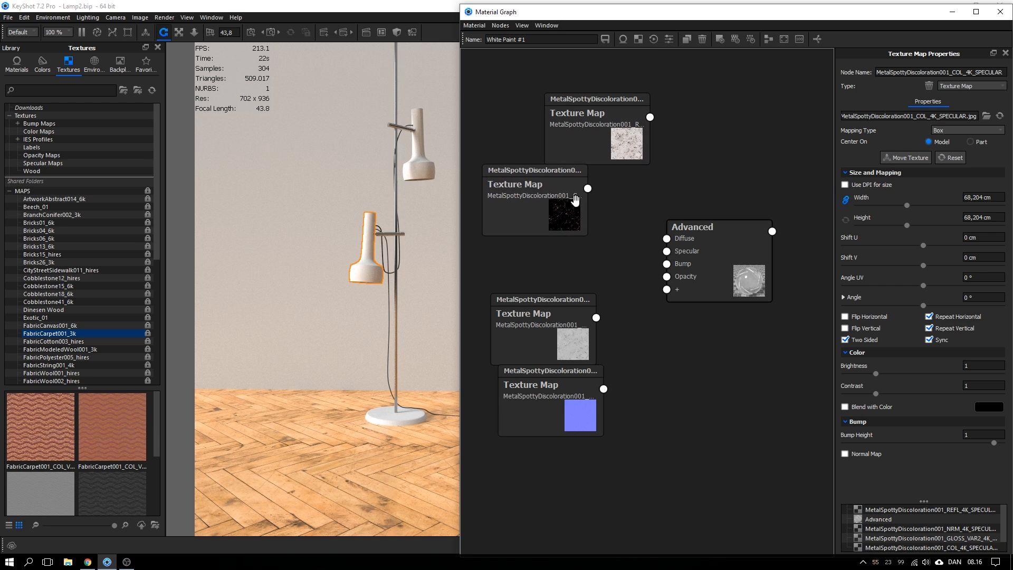
double_click(918, 116)
double_click(924, 117)
click(918, 117)
drag(545, 194, 667, 238)
drag(609, 127, 537, 274)
Wire the REFL texture map into the Advanced material's Specular input
click(537, 275)
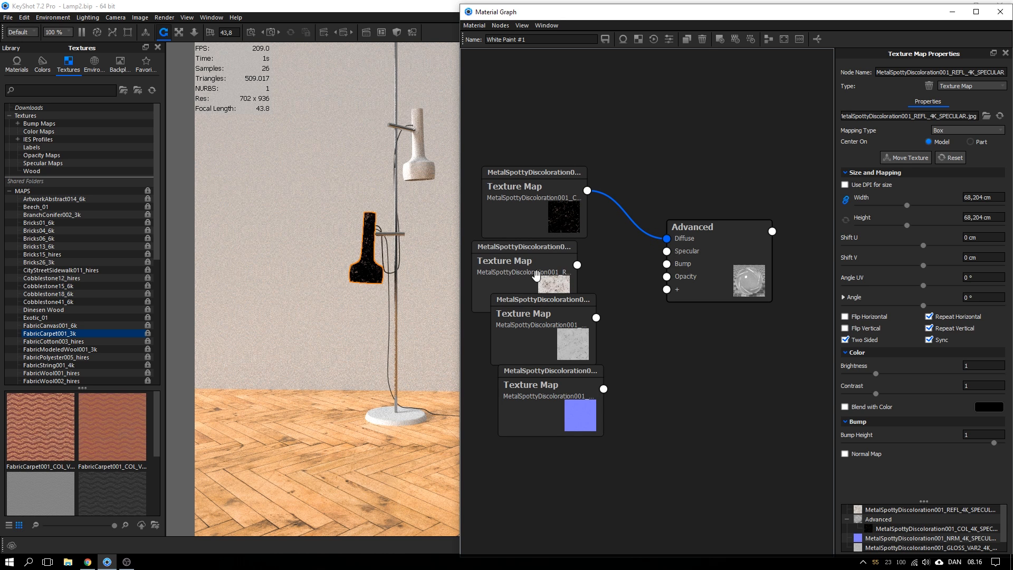
drag(549, 402, 540, 483)
drag(573, 349, 557, 411)
drag(556, 287, 666, 251)
drag(552, 287, 557, 286)
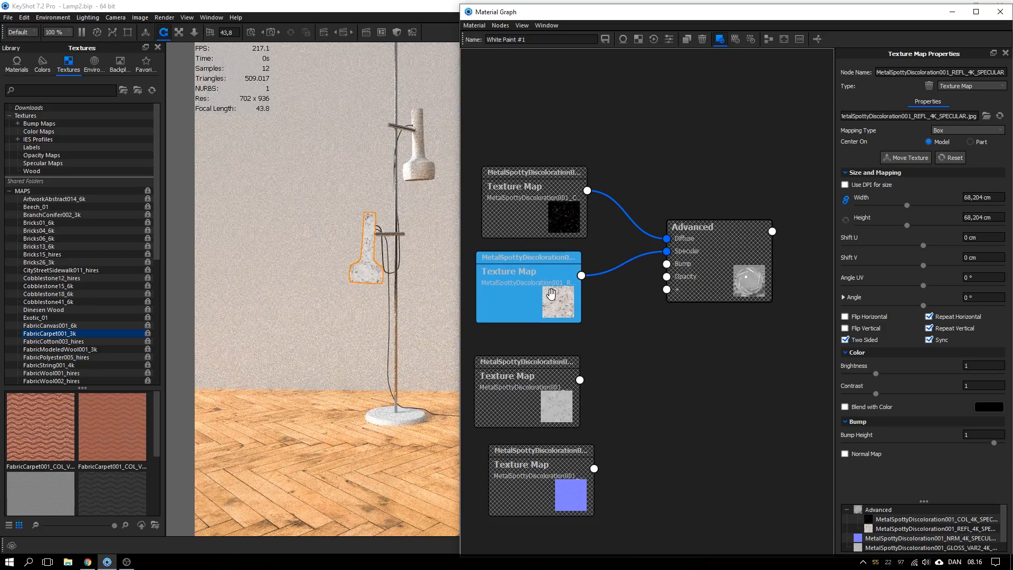
Centre and fit the view on the lamp shade
scroll(380, 247, up, 10)
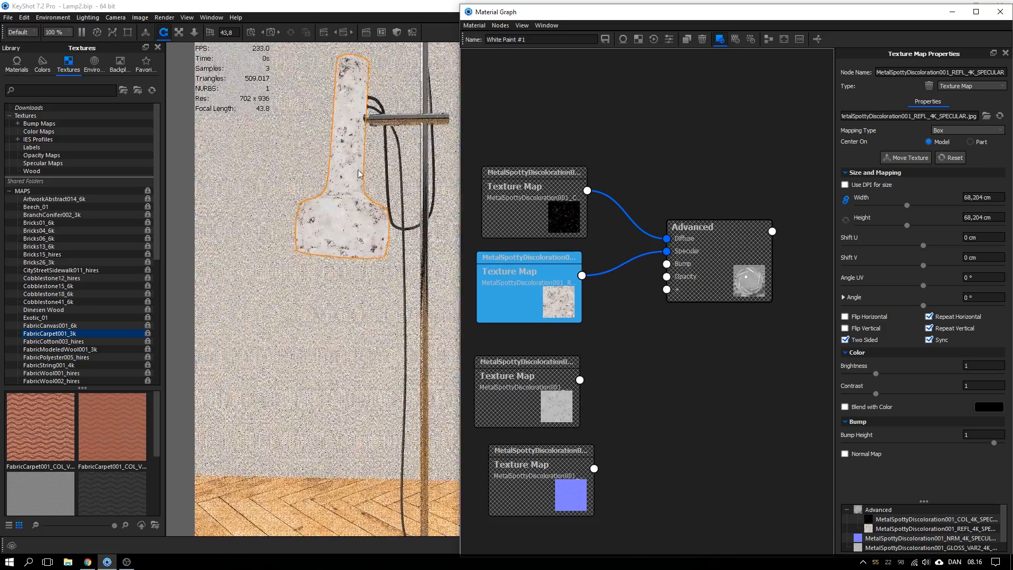
drag(377, 196, 373, 180)
right_click(348, 215)
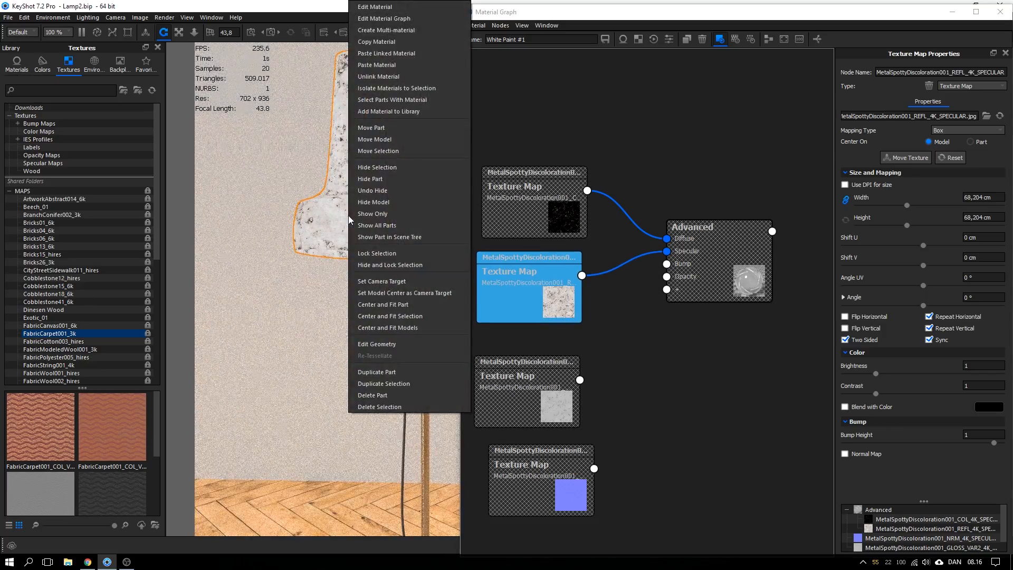
click(368, 304)
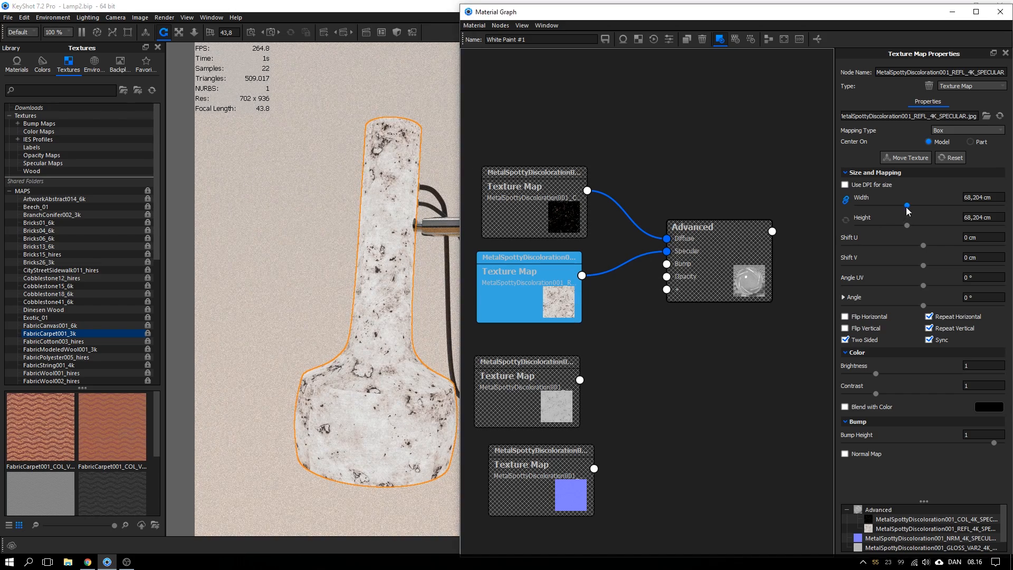
Adjust the REFL map's texture size to about 48,992 cm for finer spots
drag(906, 206, 886, 205)
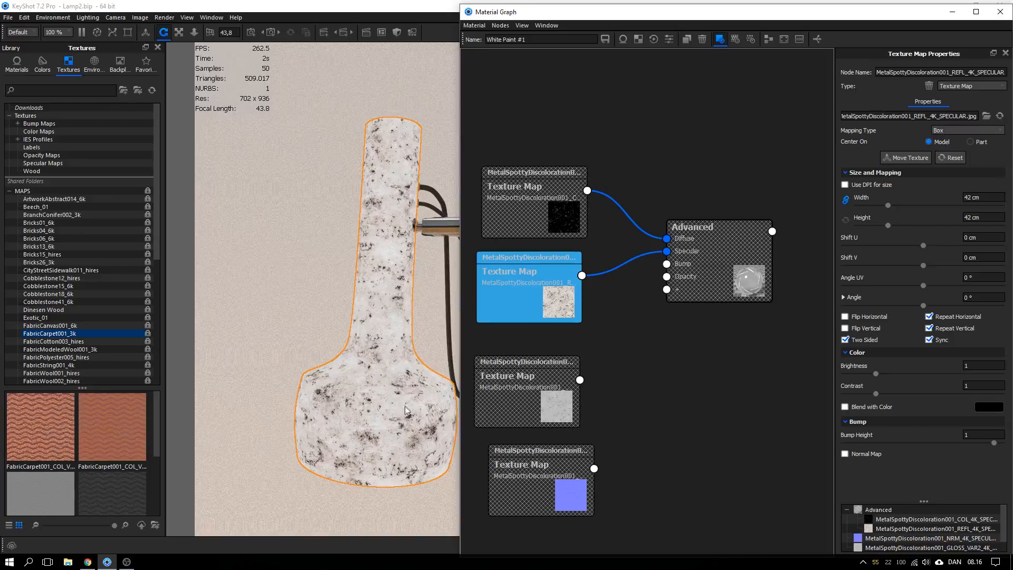
drag(402, 406, 414, 432)
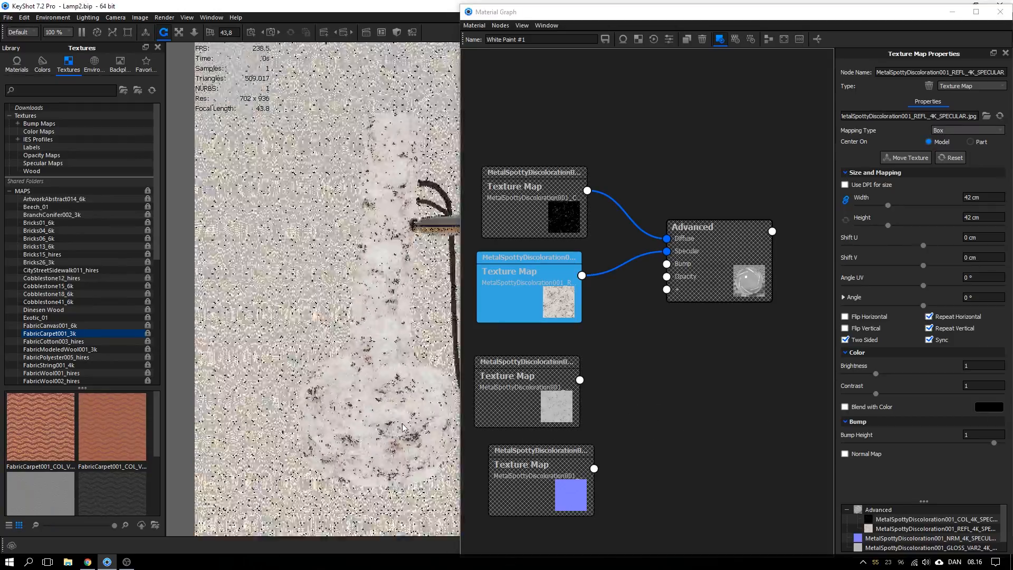
drag(886, 206, 939, 204)
drag(299, 384, 448, 391)
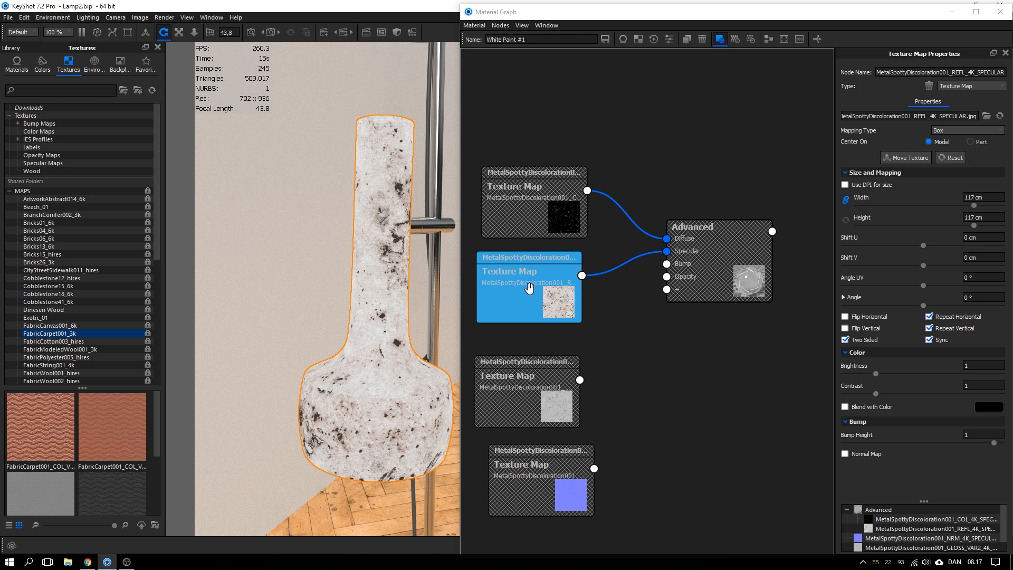
drag(973, 204, 906, 205)
drag(390, 421, 384, 225)
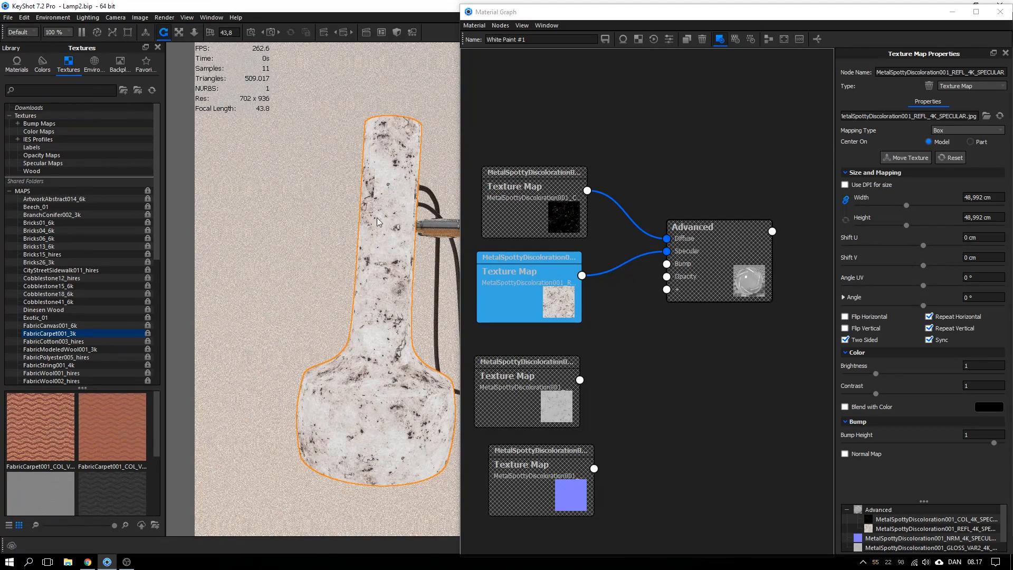
drag(549, 208, 549, 204)
Leave the texture preview, tidy the nodes and turn off Fresnel on the Advanced material
key(c)
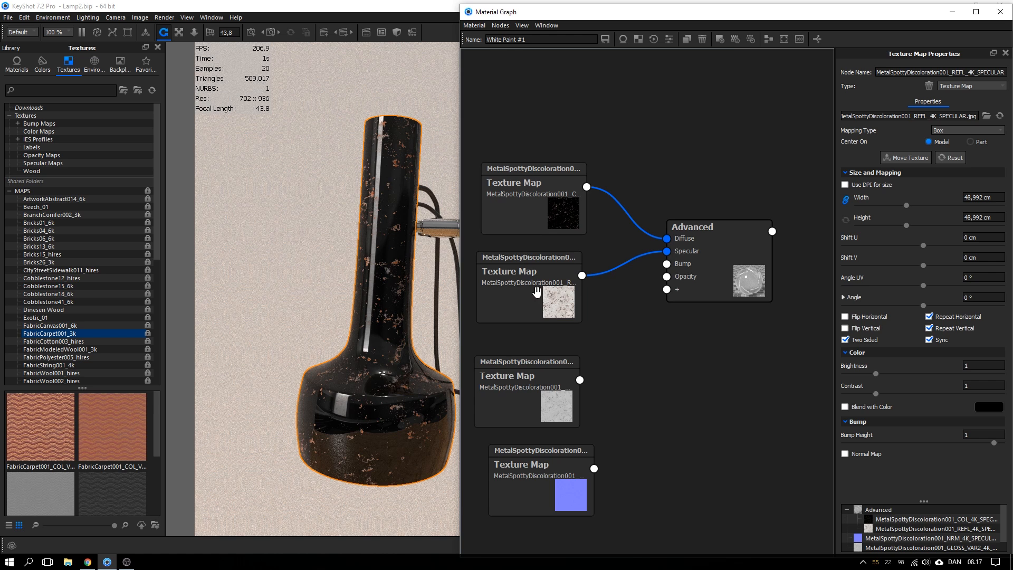
drag(559, 203, 549, 211)
drag(551, 295, 552, 293)
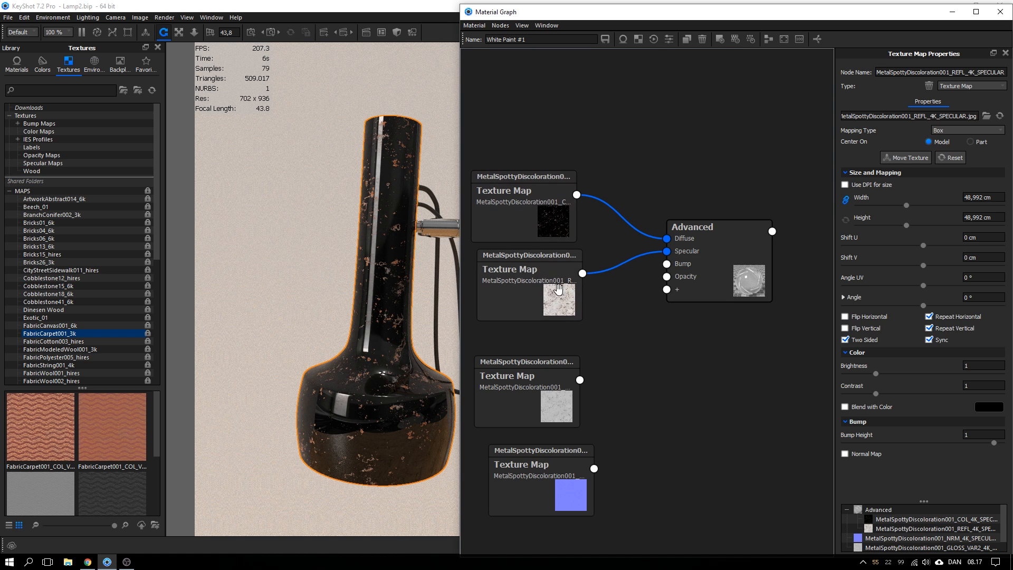
drag(695, 272, 695, 271)
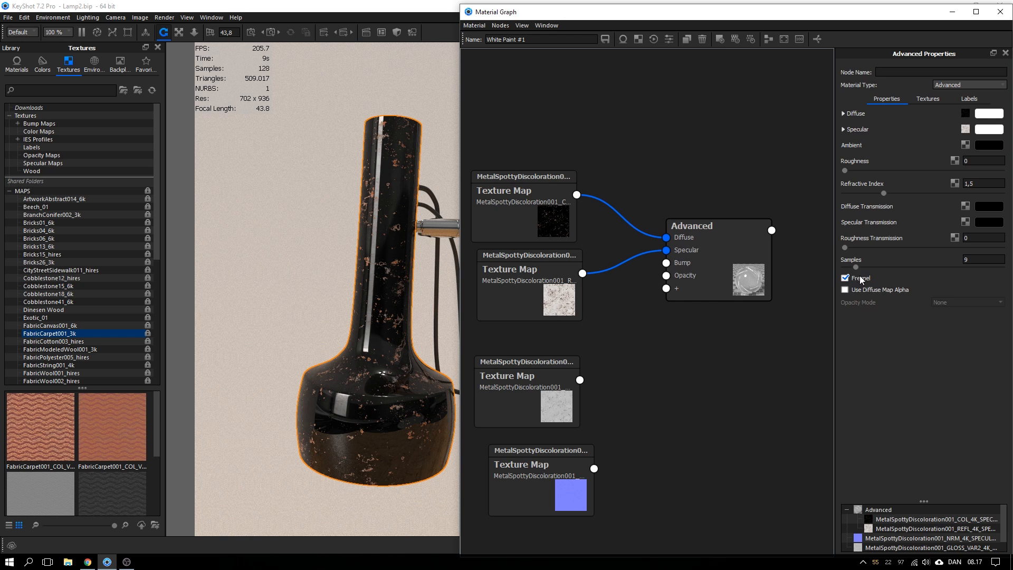
drag(744, 277, 742, 271)
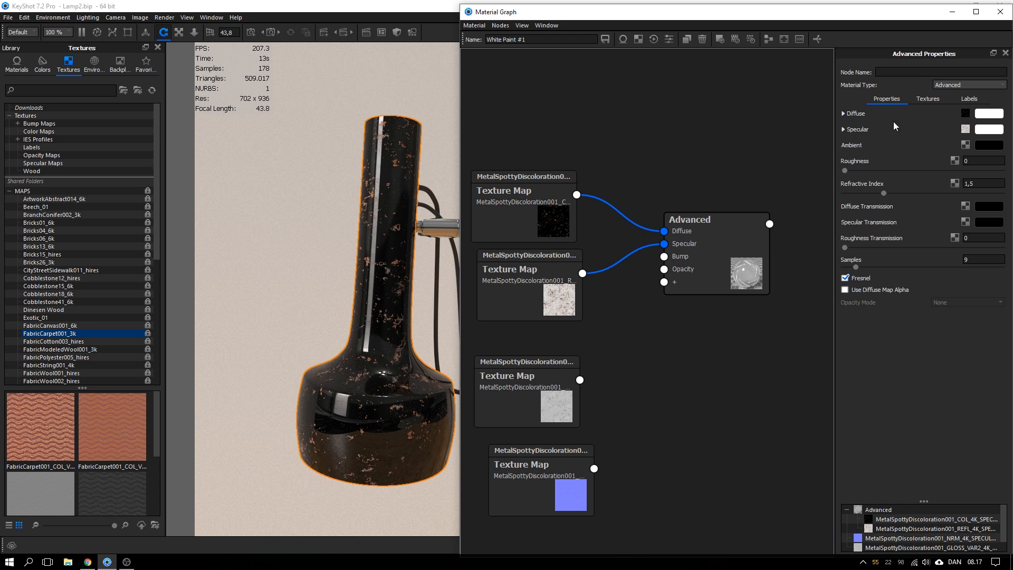
drag(729, 253, 720, 247)
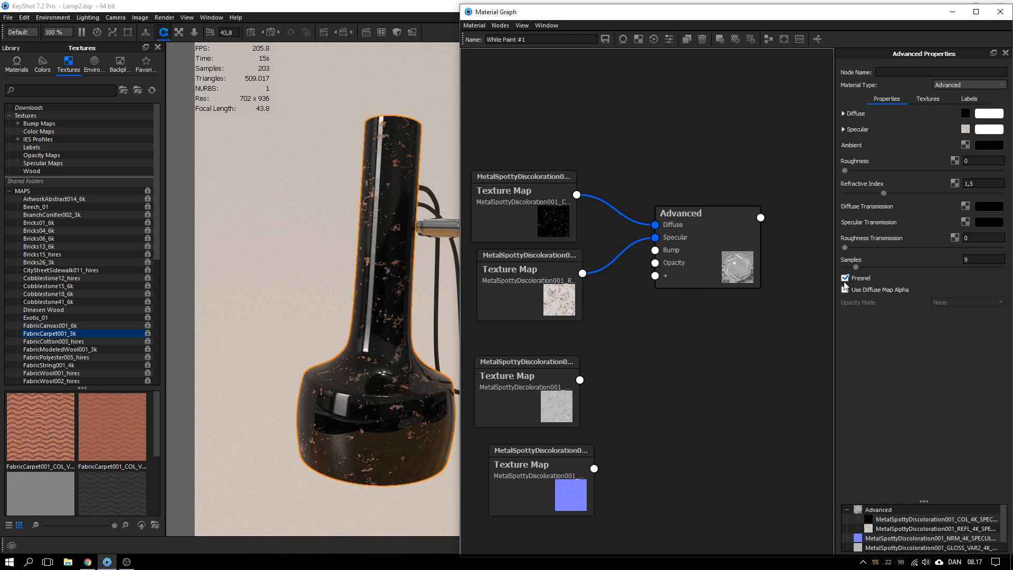
click(847, 277)
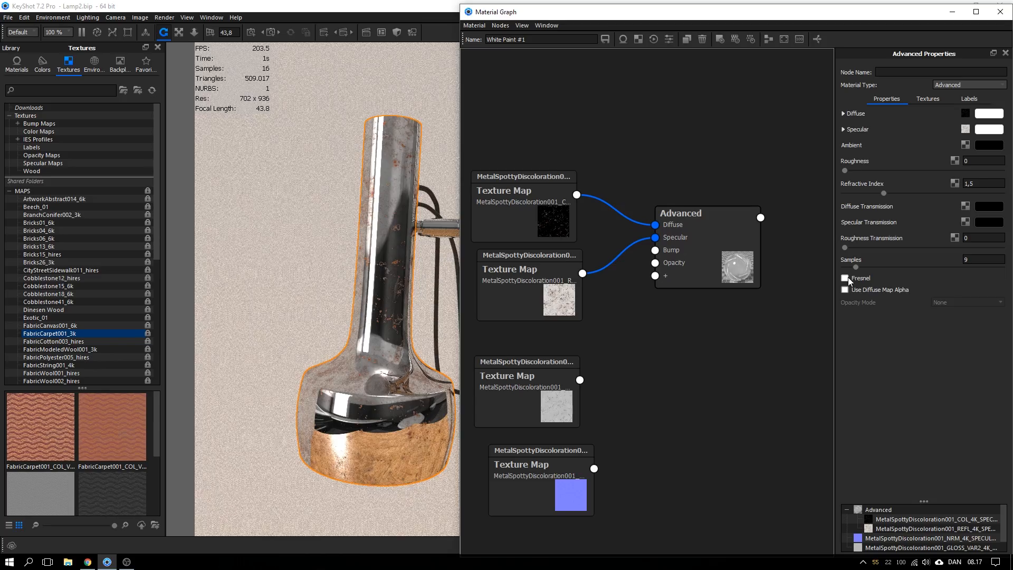
Realign the COL and REFL texture nodes and zoom in on the lamp stem
drag(349, 320, 411, 309)
drag(518, 269, 502, 275)
drag(522, 210, 518, 211)
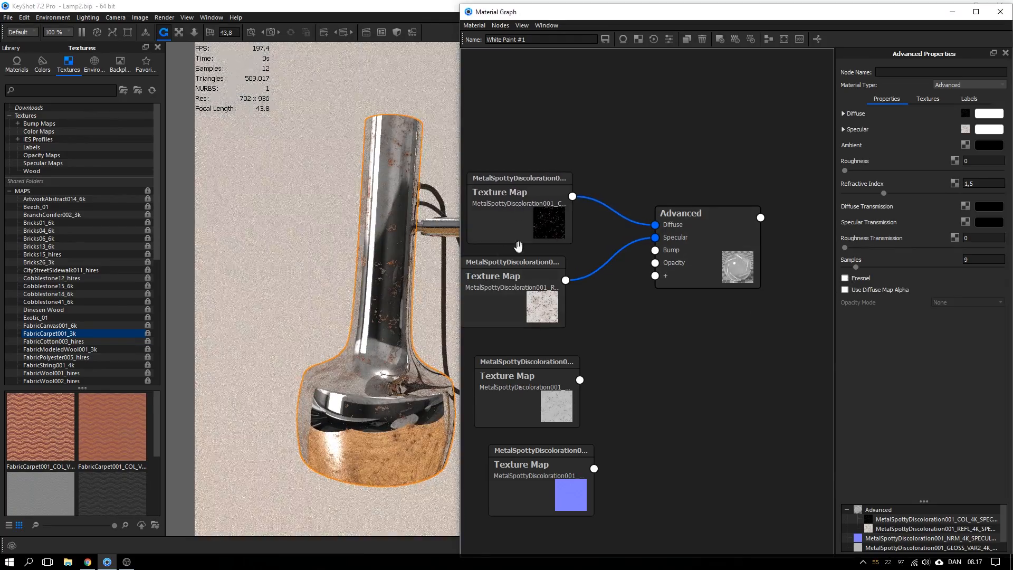
drag(520, 289, 520, 286)
double_click(521, 296)
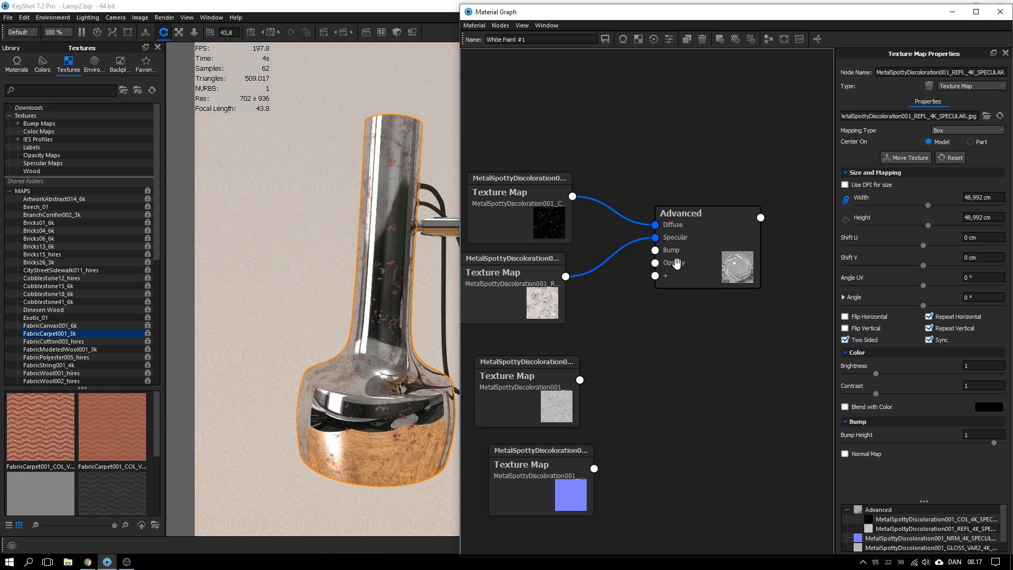
drag(674, 264, 682, 261)
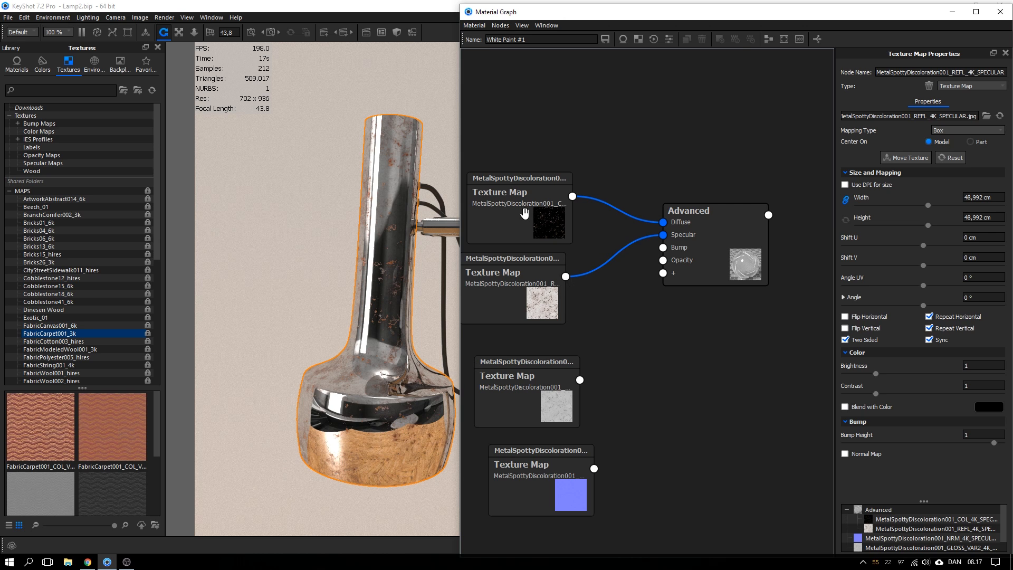
drag(523, 213, 527, 215)
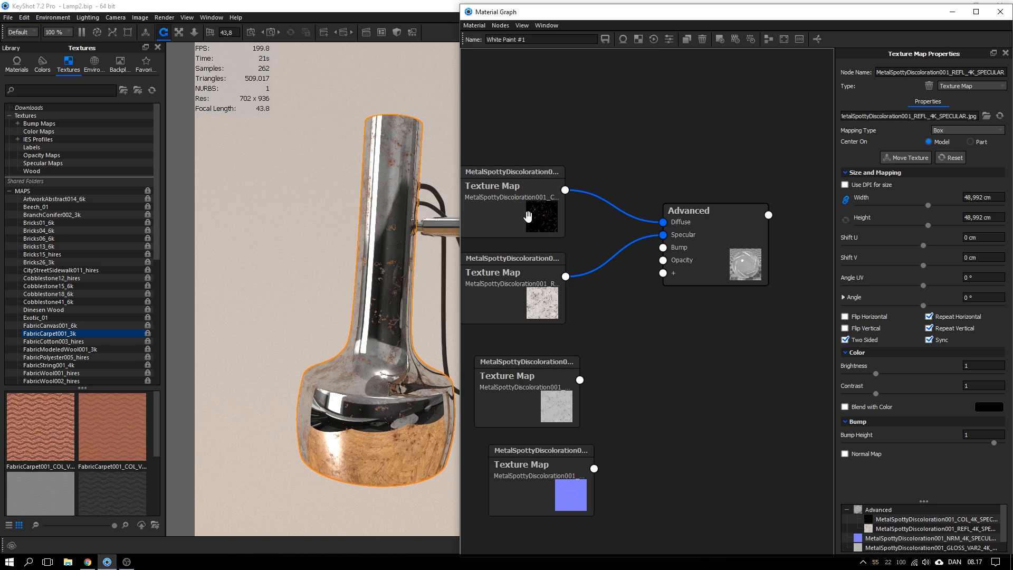
scroll(416, 271, up, 3)
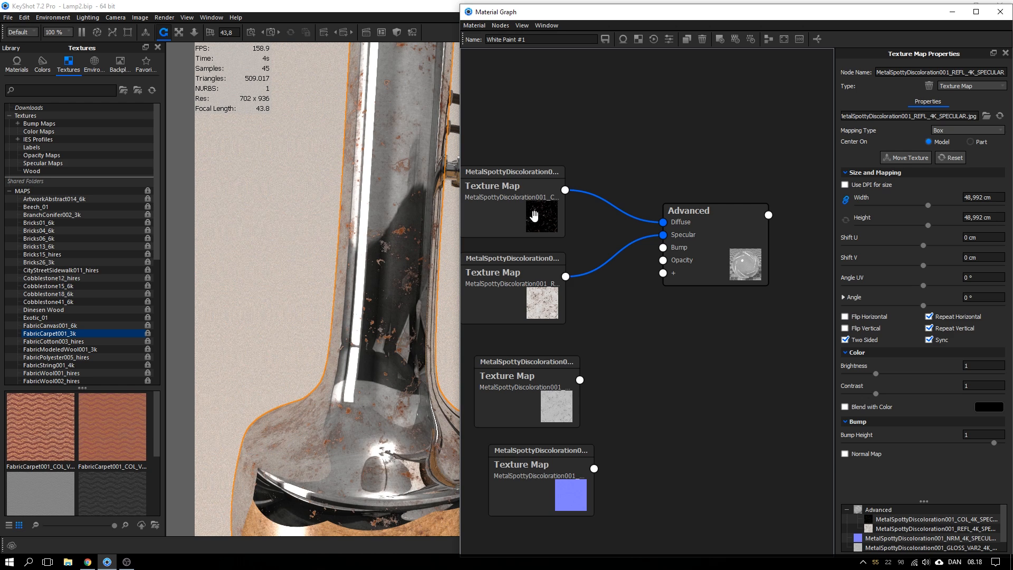
Wire the GLOSS_VAR2 texture into the Advanced node's Roughness input and rearrange the nodes
drag(451, 251, 400, 348)
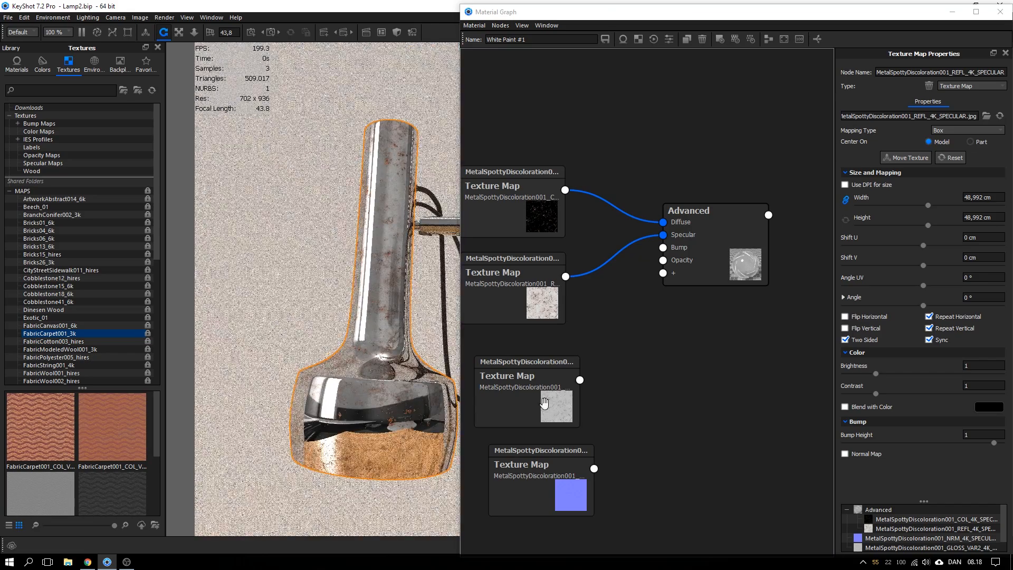
drag(544, 403, 534, 380)
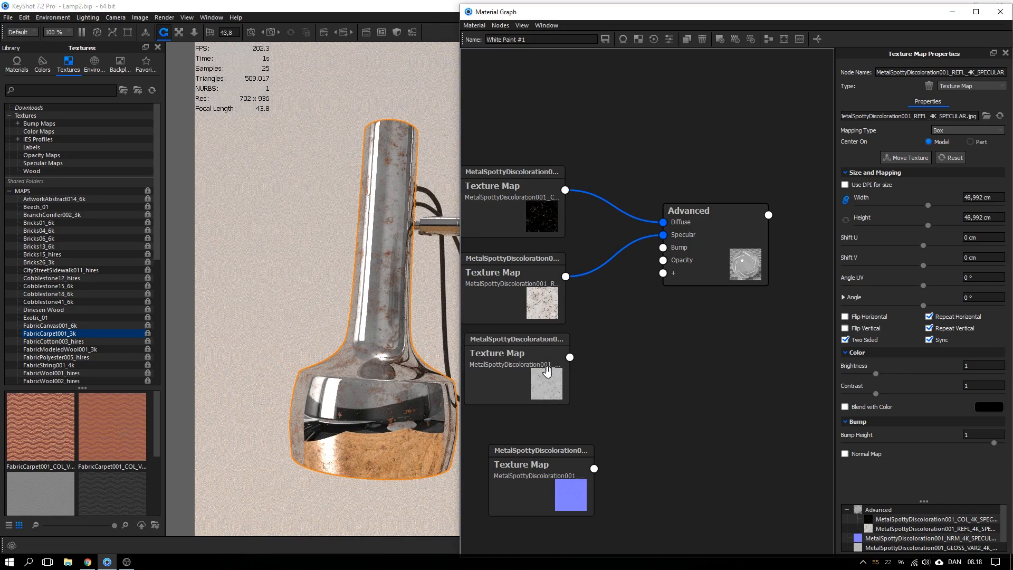
click(547, 371)
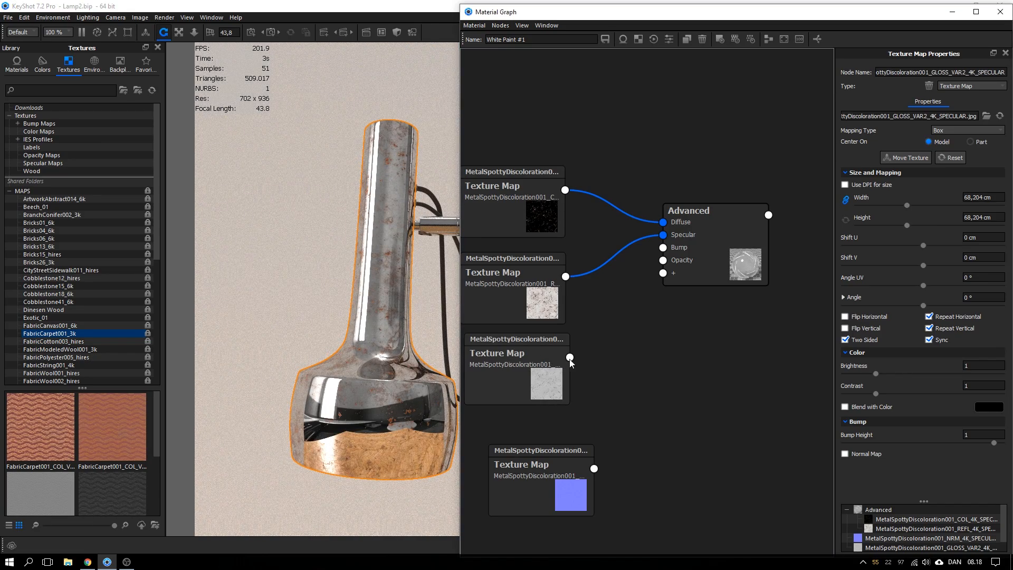
drag(569, 358, 663, 273)
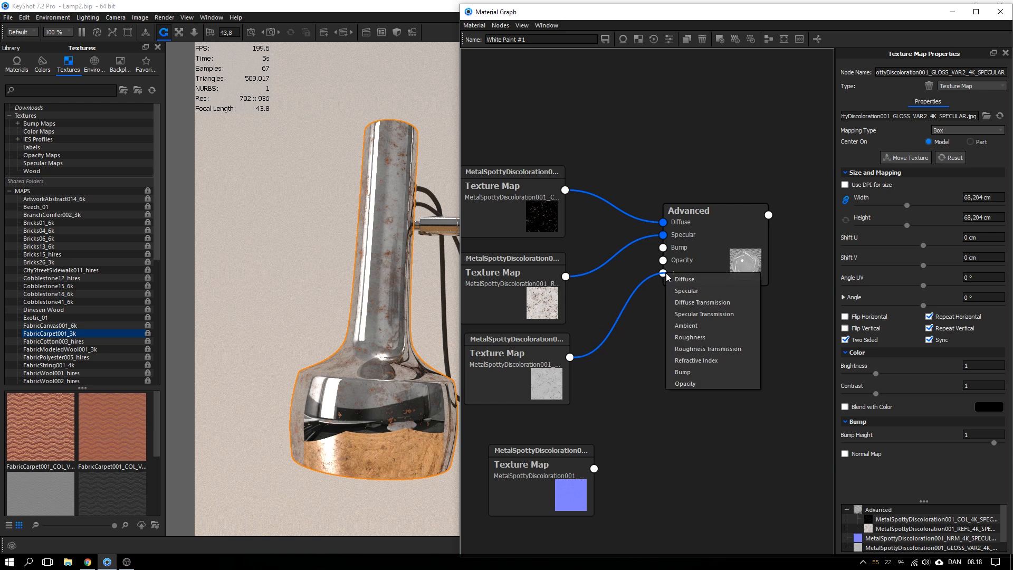
click(691, 335)
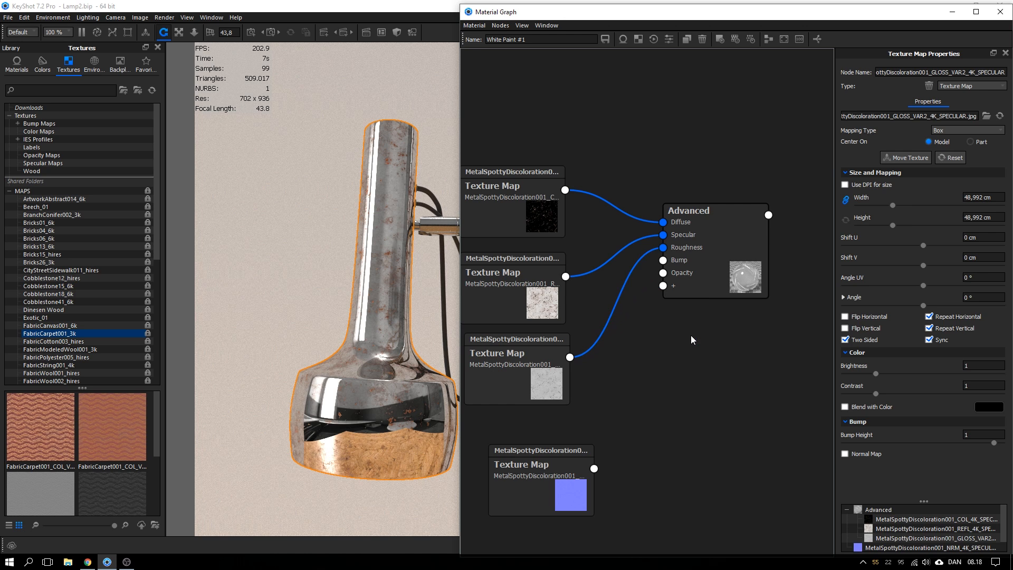
drag(506, 290, 503, 222)
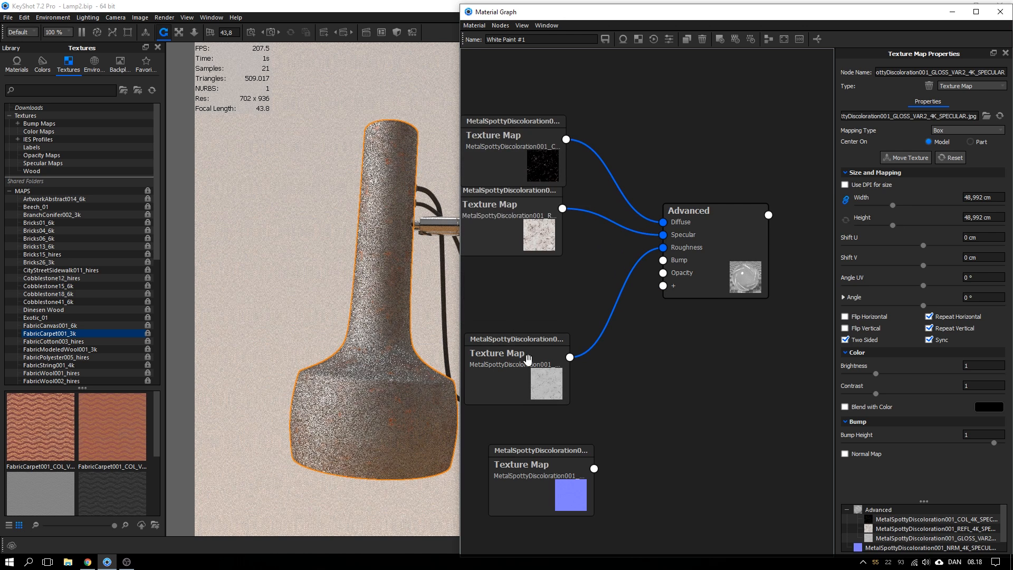
drag(528, 359, 513, 337)
drag(699, 284, 765, 275)
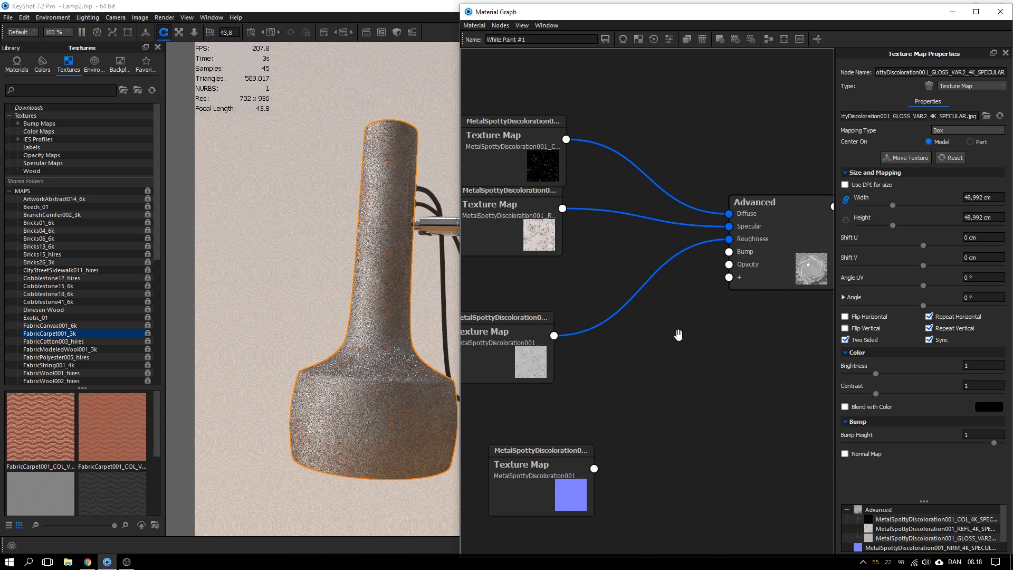
right_click(588, 329)
Insert Color Invert and Color Adjust nodes on the roughness connection
mouse_move(597, 363)
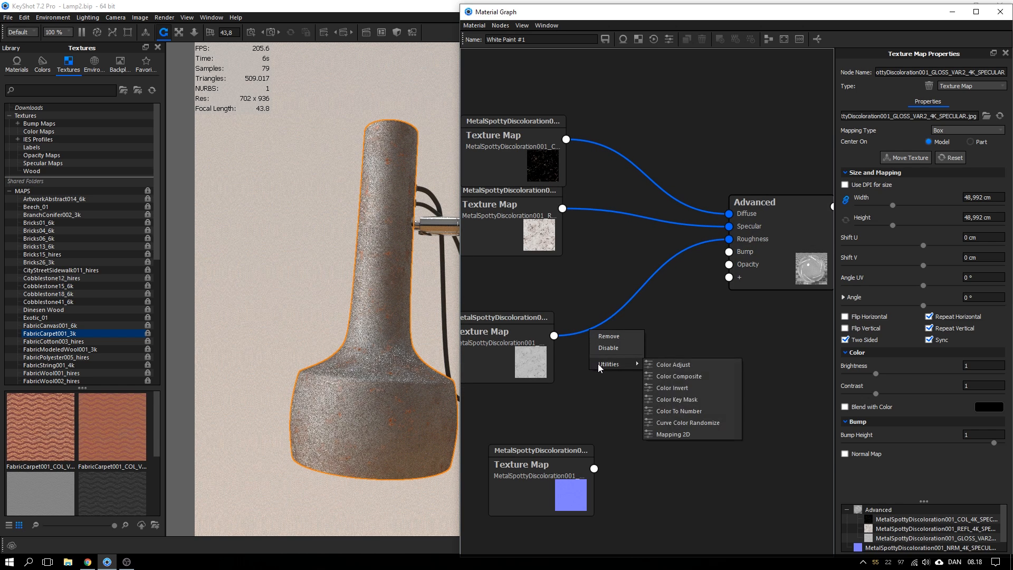
click(638, 387)
drag(502, 344, 386, 313)
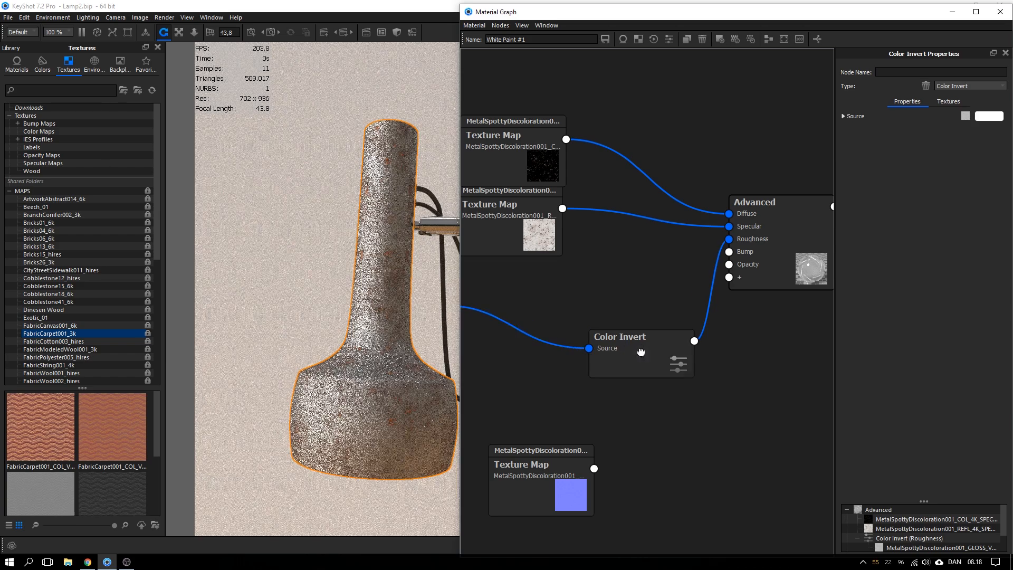
drag(640, 351, 543, 321)
right_click(634, 302)
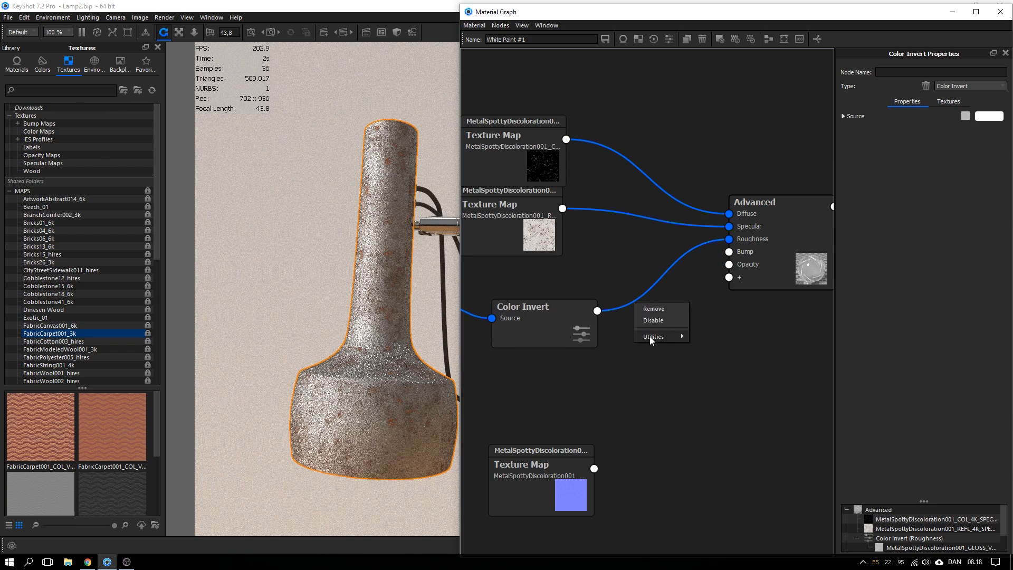
mouse_move(653, 336)
click(706, 335)
drag(676, 339, 659, 333)
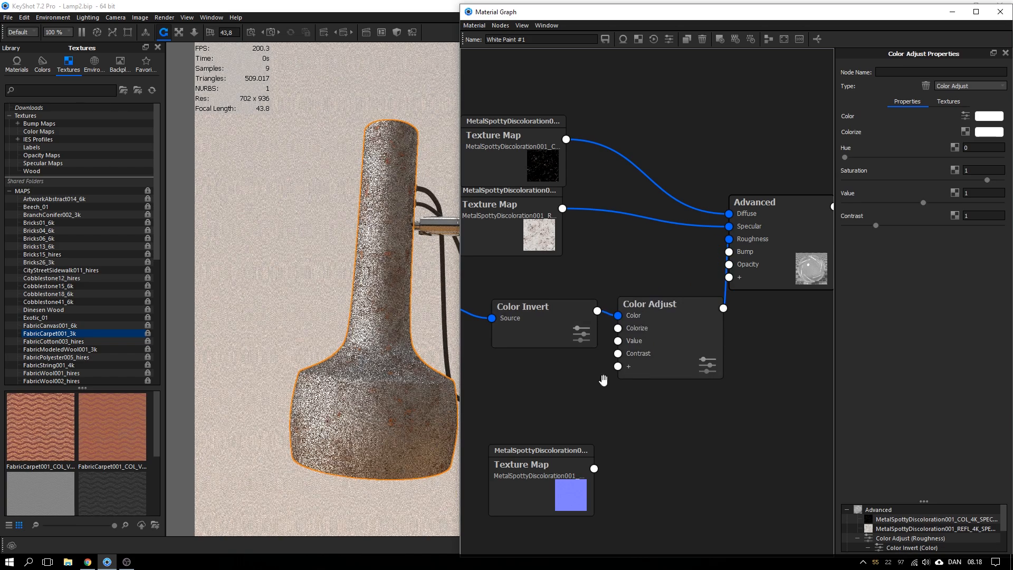
scroll(603, 379, down, 2)
drag(609, 309, 595, 309)
drag(689, 313, 661, 308)
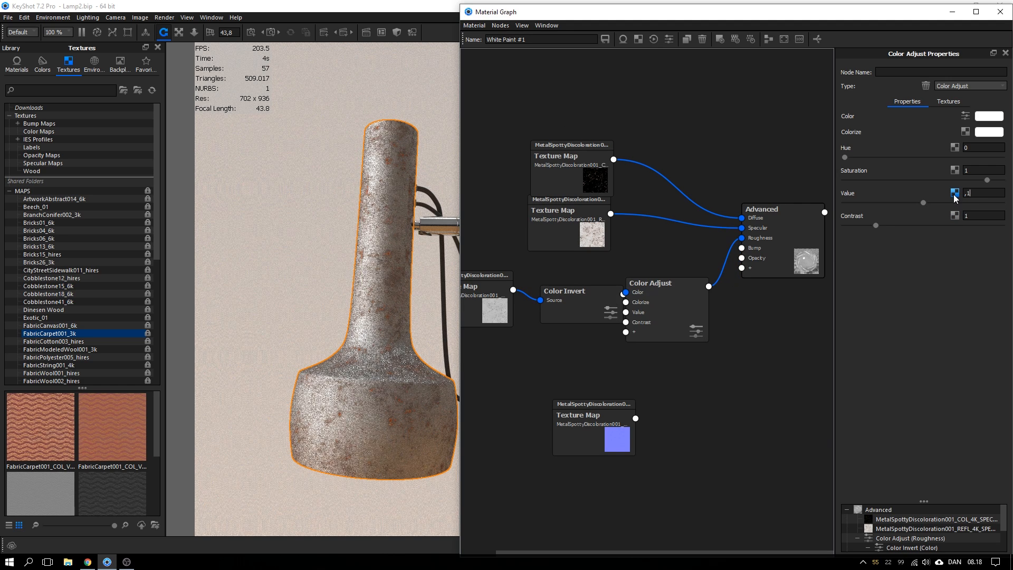
Set the Color Adjust Value to 0,1 and lay out the roughness chain
key(Return)
drag(773, 250, 799, 259)
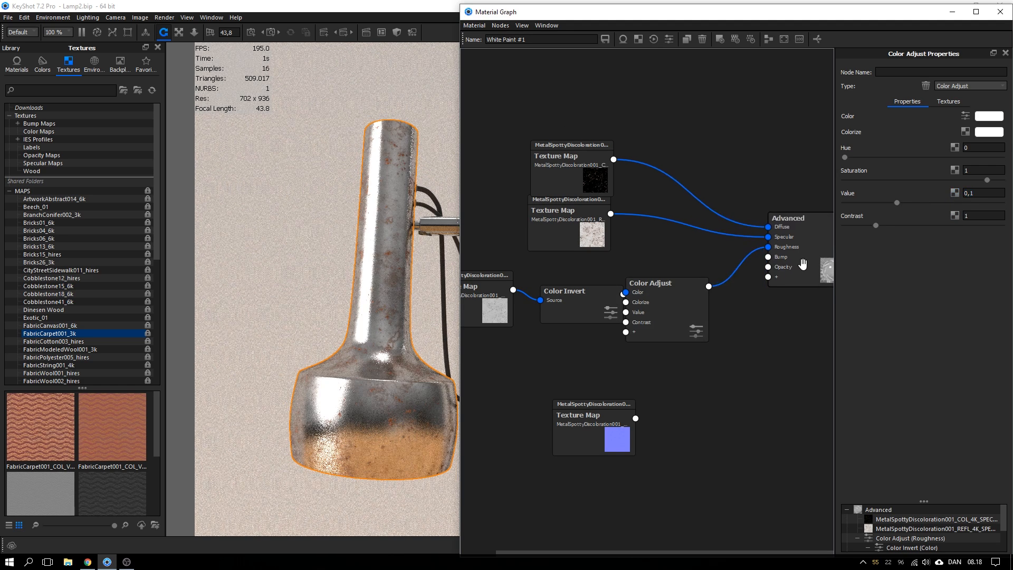
drag(656, 291, 666, 278)
drag(592, 288, 588, 284)
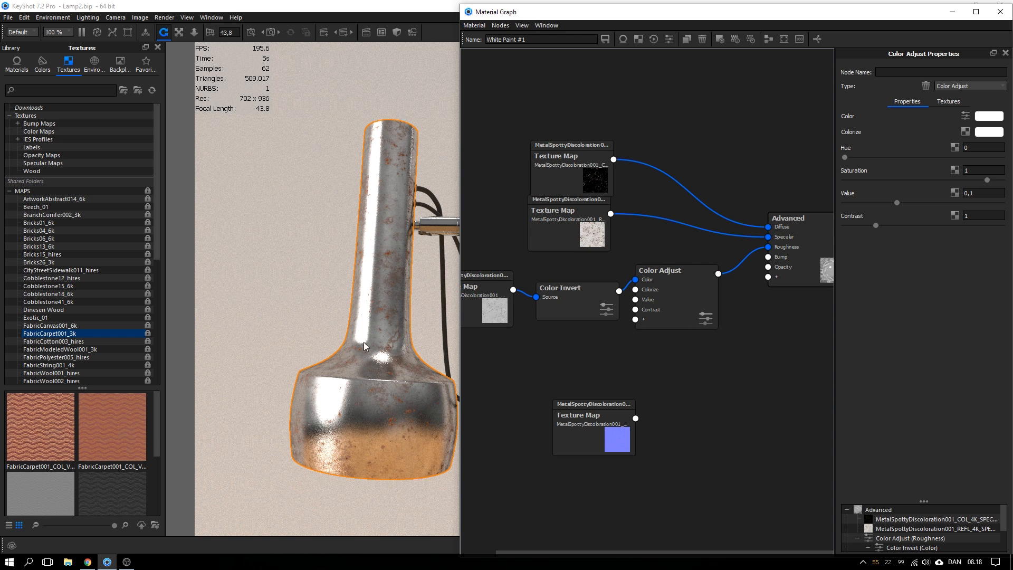
drag(498, 302, 480, 310)
drag(569, 304, 566, 307)
drag(665, 297, 606, 302)
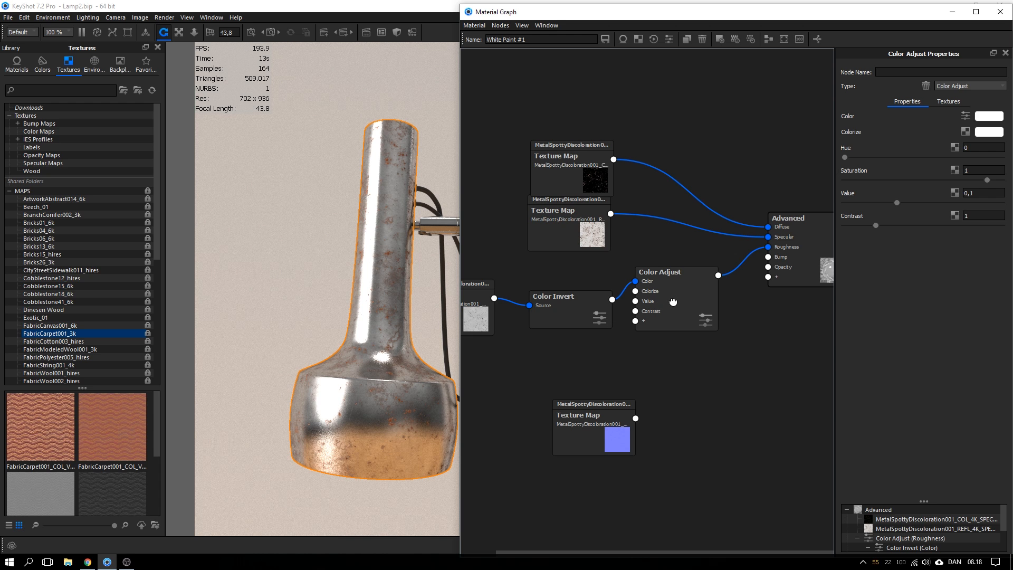
Delete both nodes and reconnect the gloss map directly to Roughness
key(Delete)
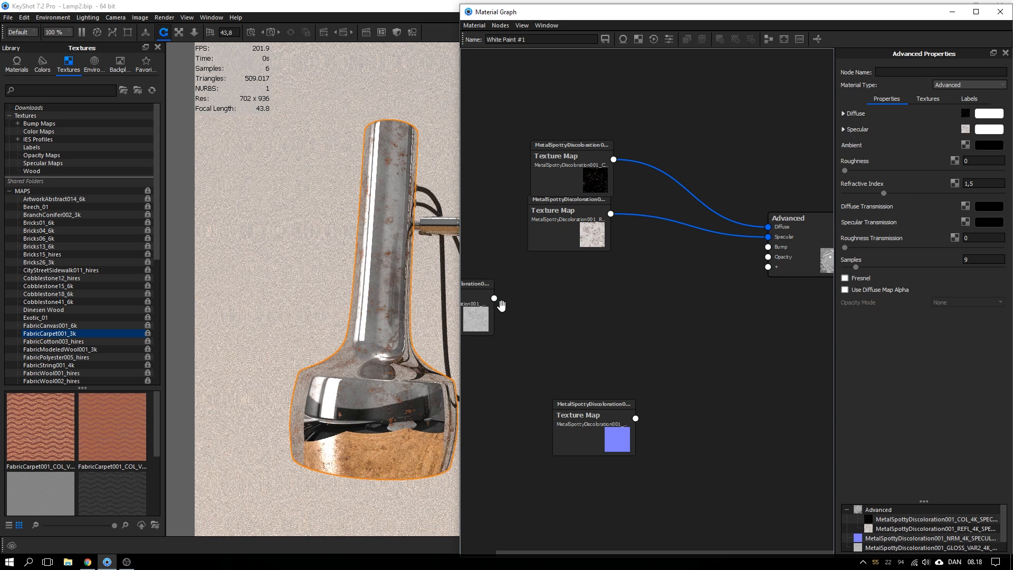
drag(493, 298, 767, 271)
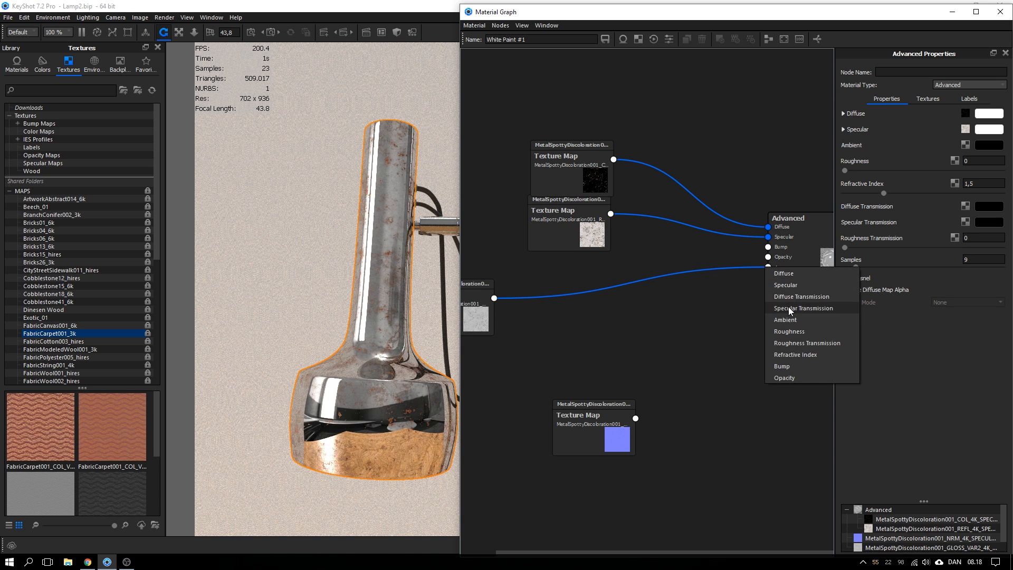
click(797, 333)
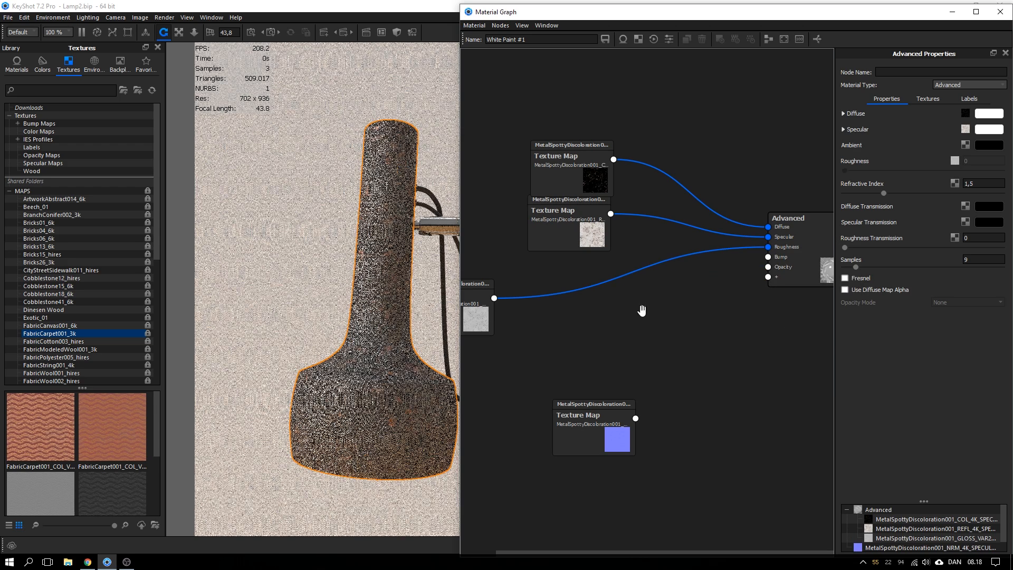
drag(482, 304, 491, 305)
right_click(604, 285)
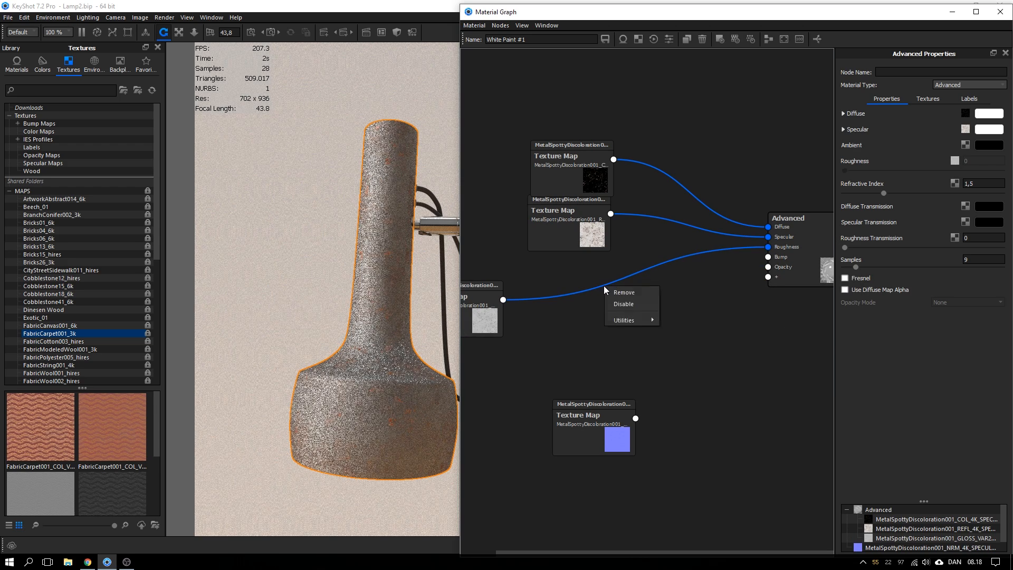
Insert a Color To Number node on the roughness connection and preview its output
mouse_move(618, 319)
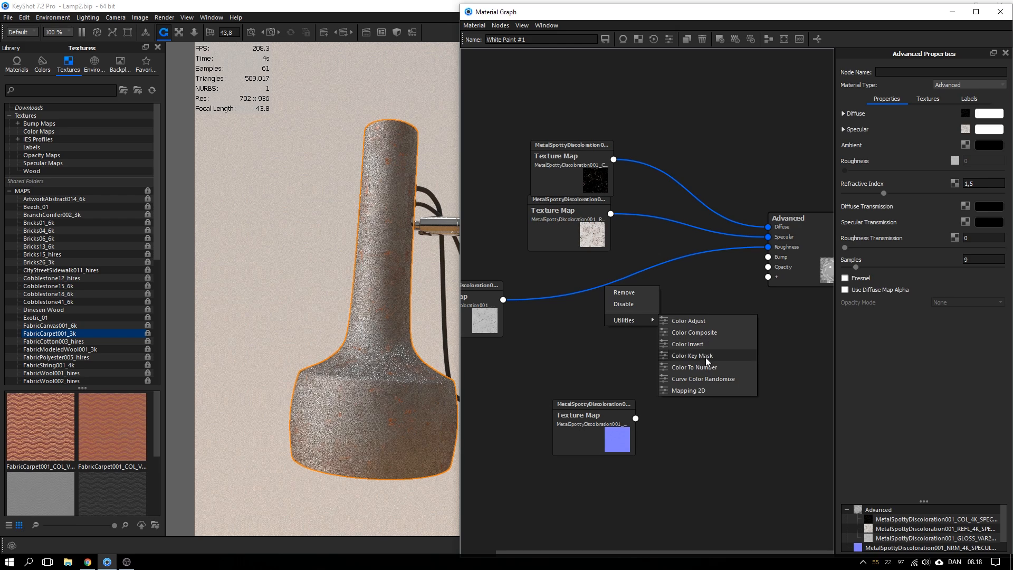
click(705, 367)
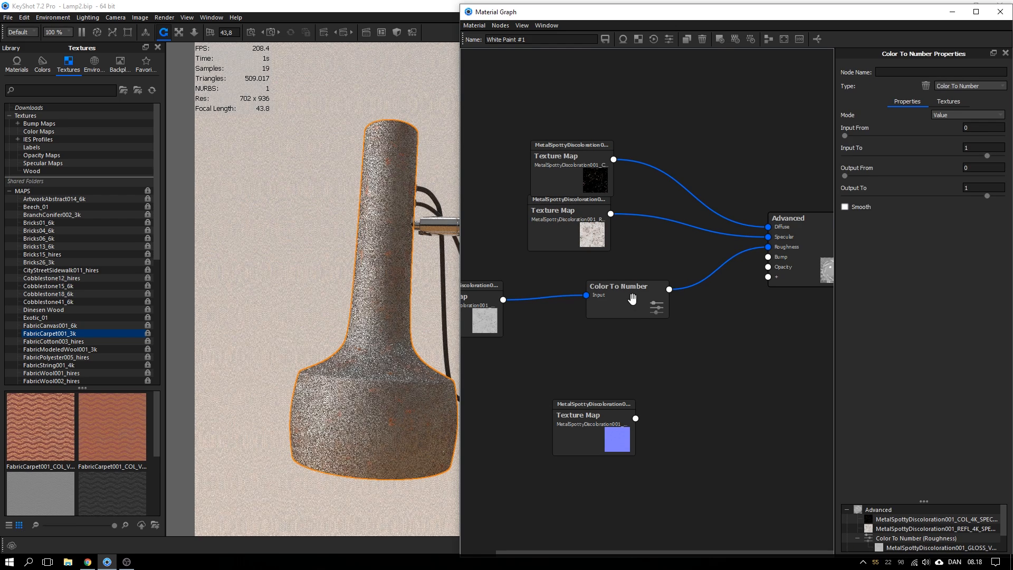
key(c)
drag(632, 299, 627, 298)
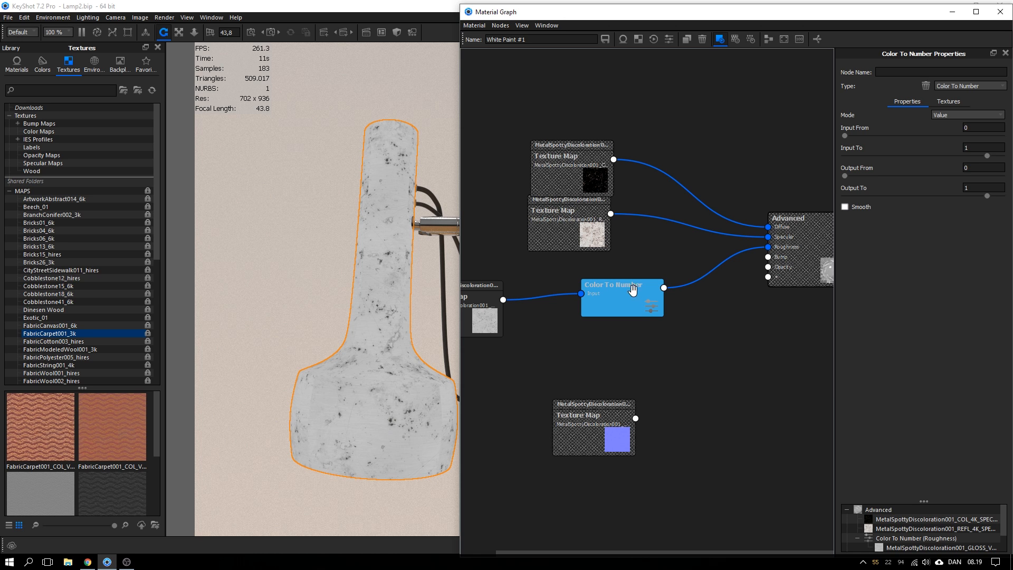
drag(632, 290, 590, 306)
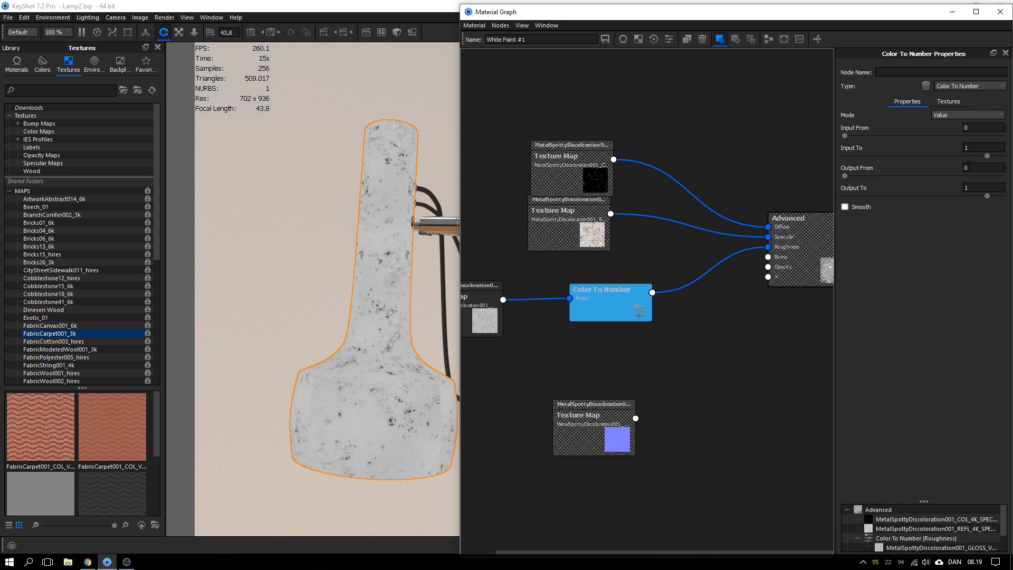
Set the Color To Number Output From to 1 and Output To to 0
drag(970, 167, 957, 169)
drag(596, 305, 594, 307)
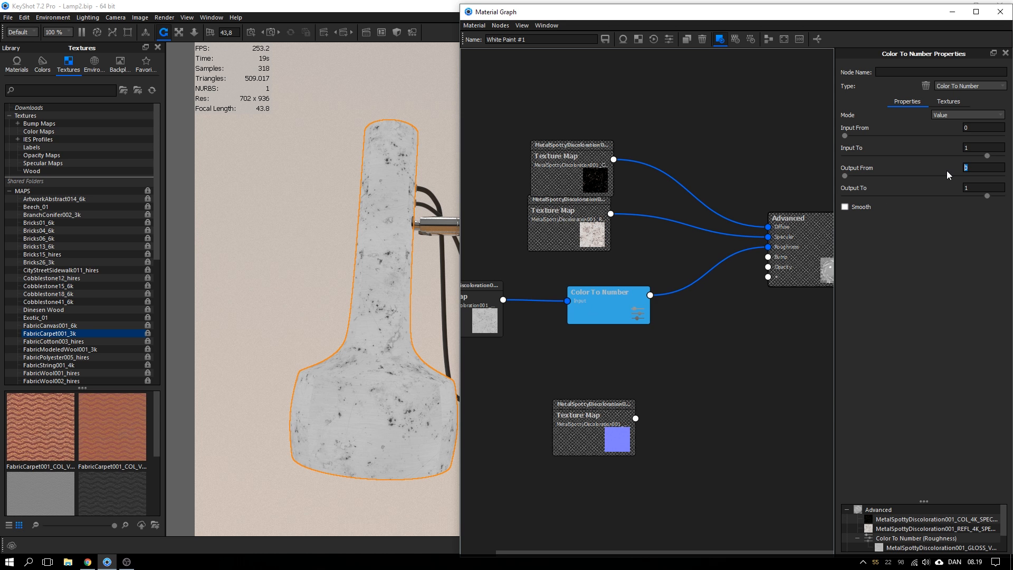
text(1)
key(Tab)
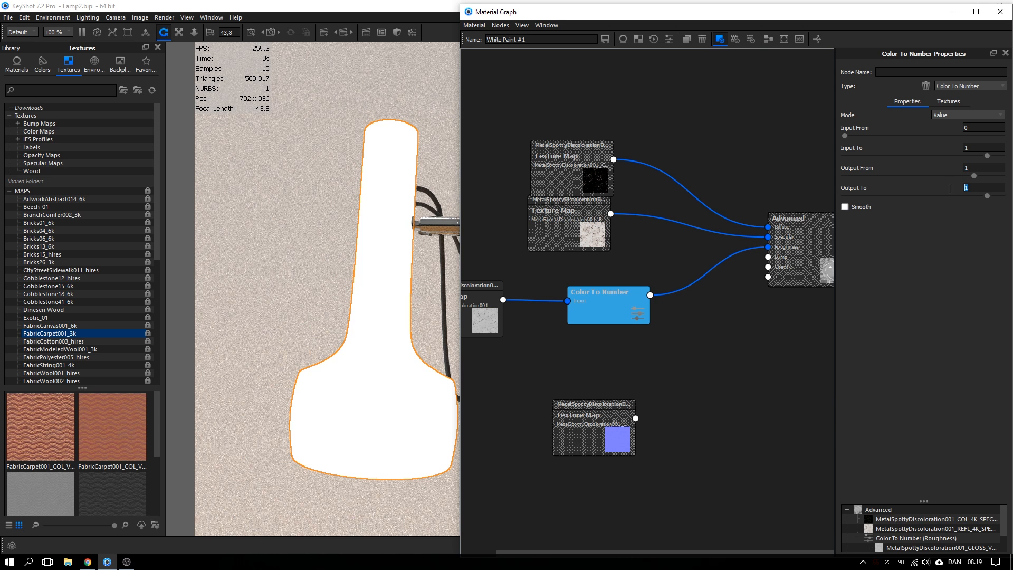
text(0)
key(Return)
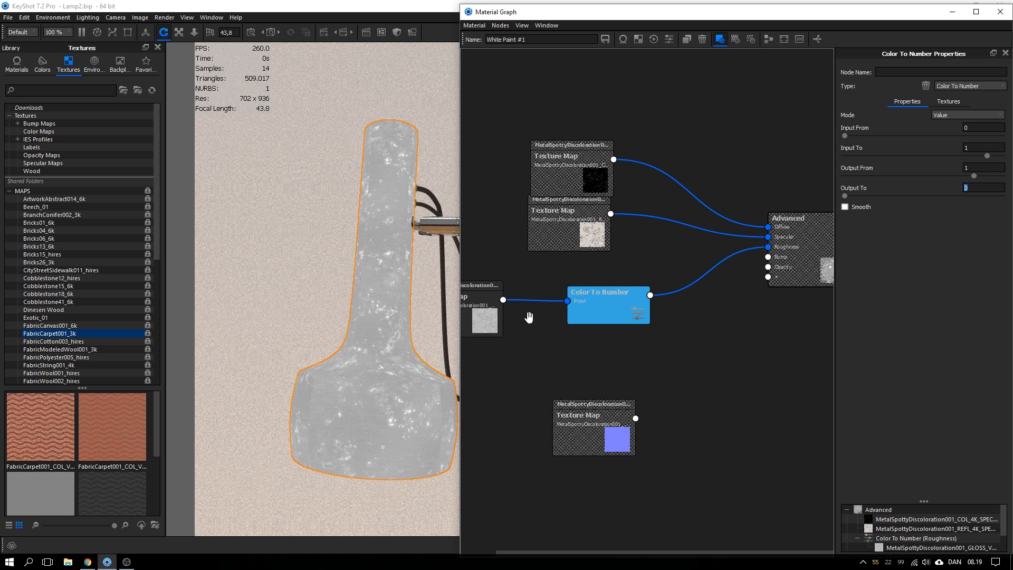
drag(608, 299, 589, 305)
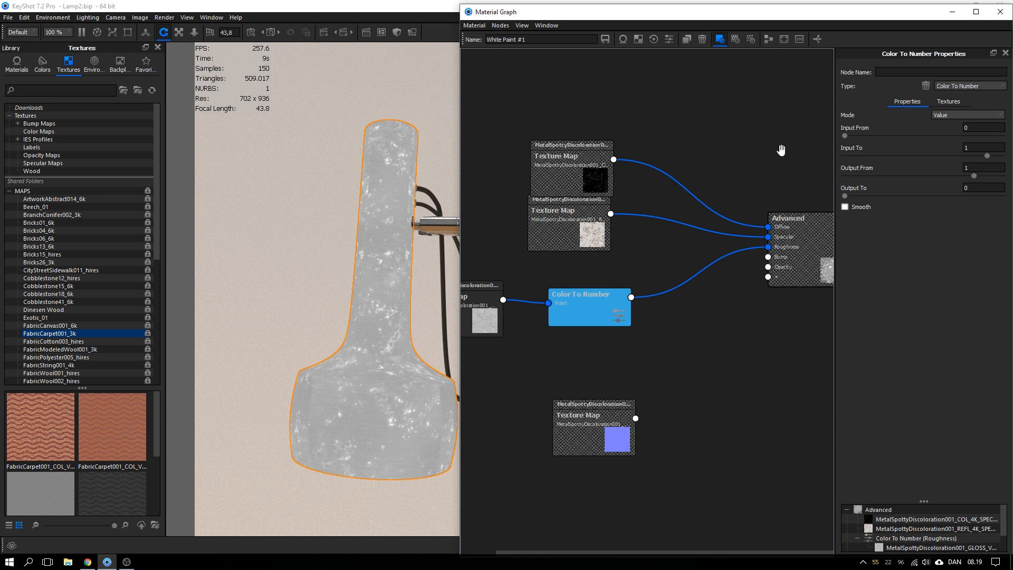
Tune the input range to about 0,00504 to 0,593
mouse_move(844, 135)
mouse_down()
mouse_move(887, 136)
mouse_move(850, 135)
mouse_up()
drag(981, 156, 921, 155)
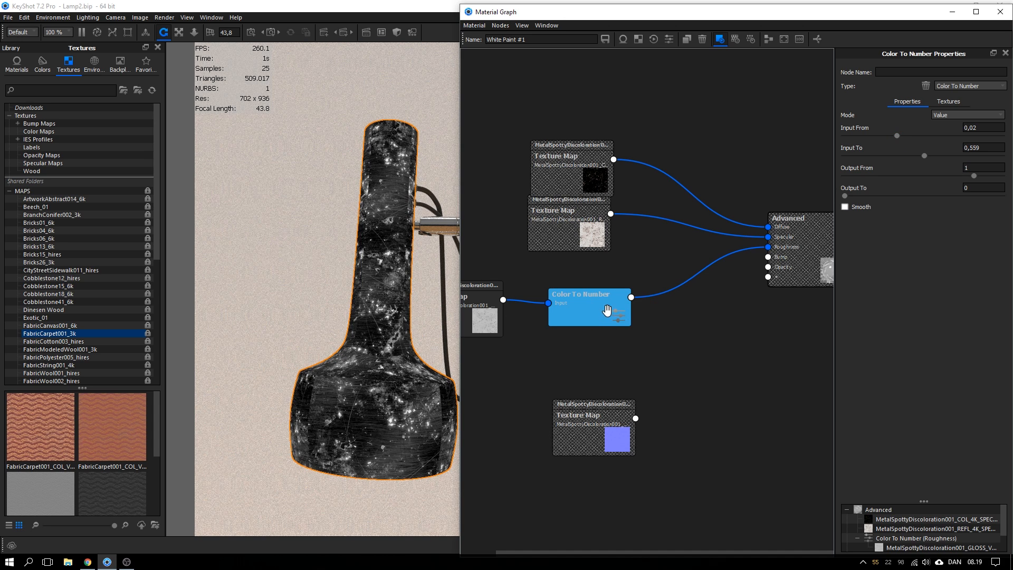
drag(604, 306, 602, 308)
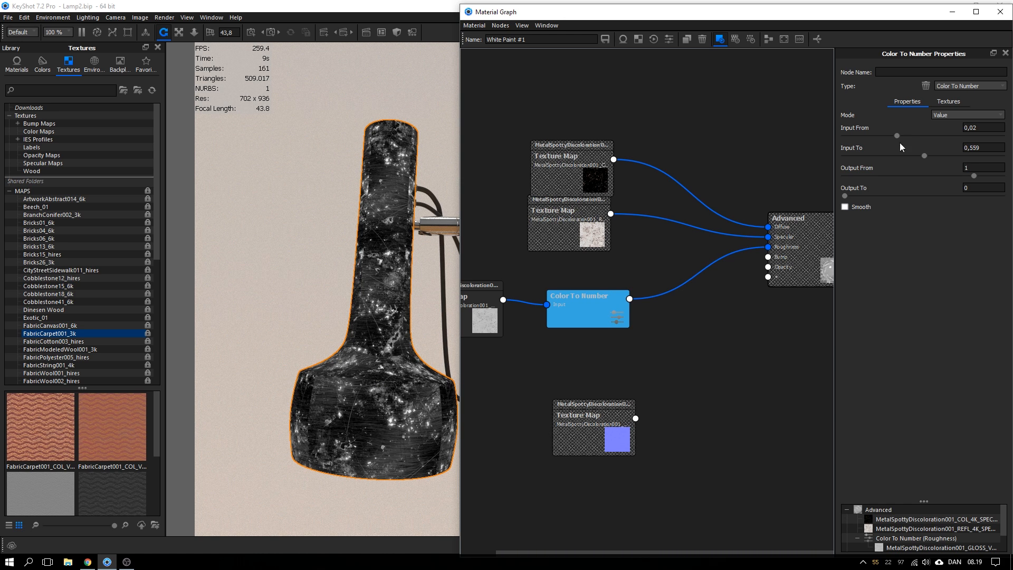
drag(900, 140, 863, 137)
mouse_move(924, 155)
mouse_down()
mouse_move(977, 154)
mouse_move(930, 155)
mouse_up()
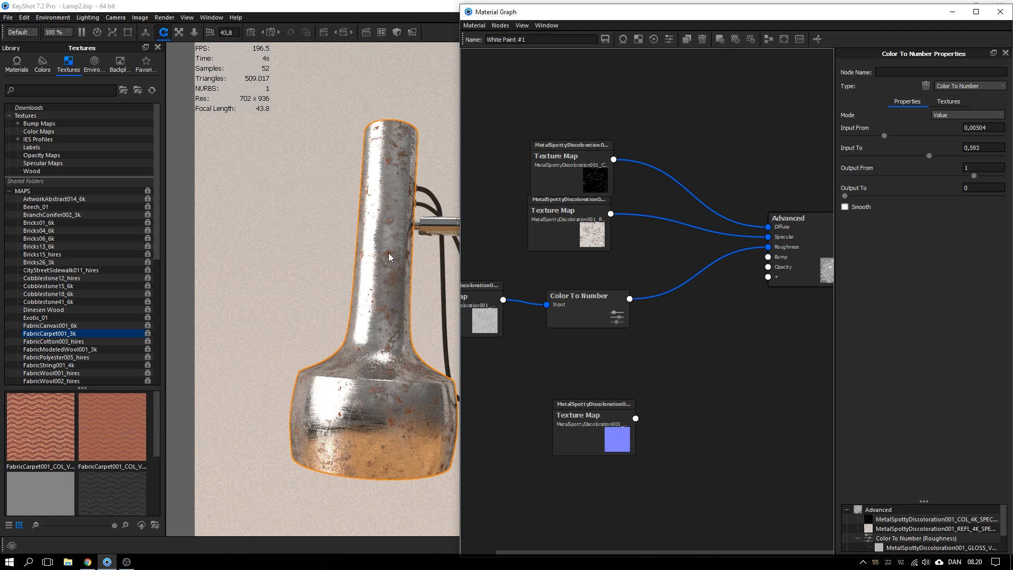
Nudge Input From to 0,0068, rearrange the texture nodes and wire the NRM map into Bump
mouse_move(883, 136)
mouse_down()
mouse_move(869, 135)
mouse_move(899, 135)
mouse_up()
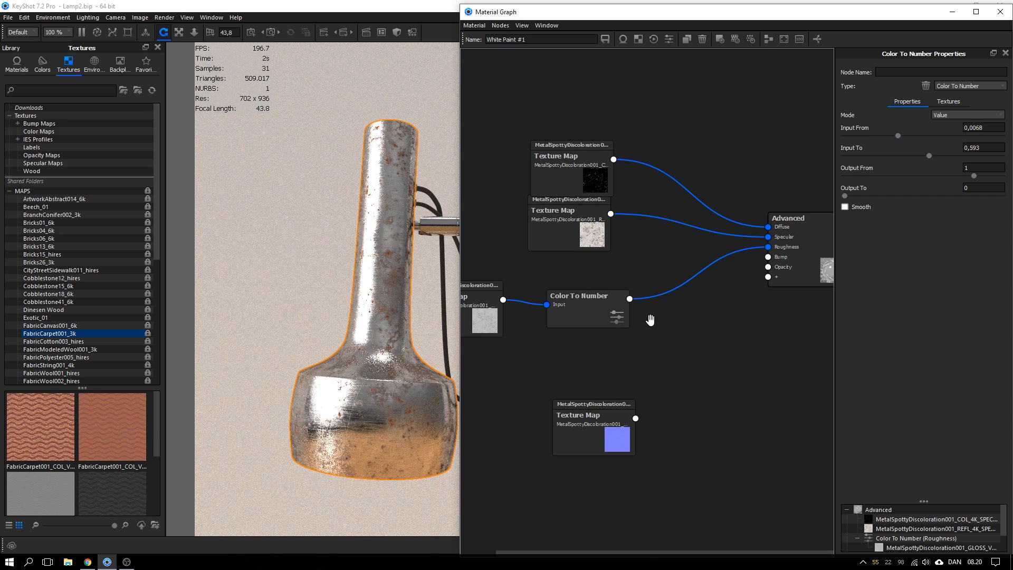
drag(581, 194, 589, 211)
drag(570, 149, 564, 128)
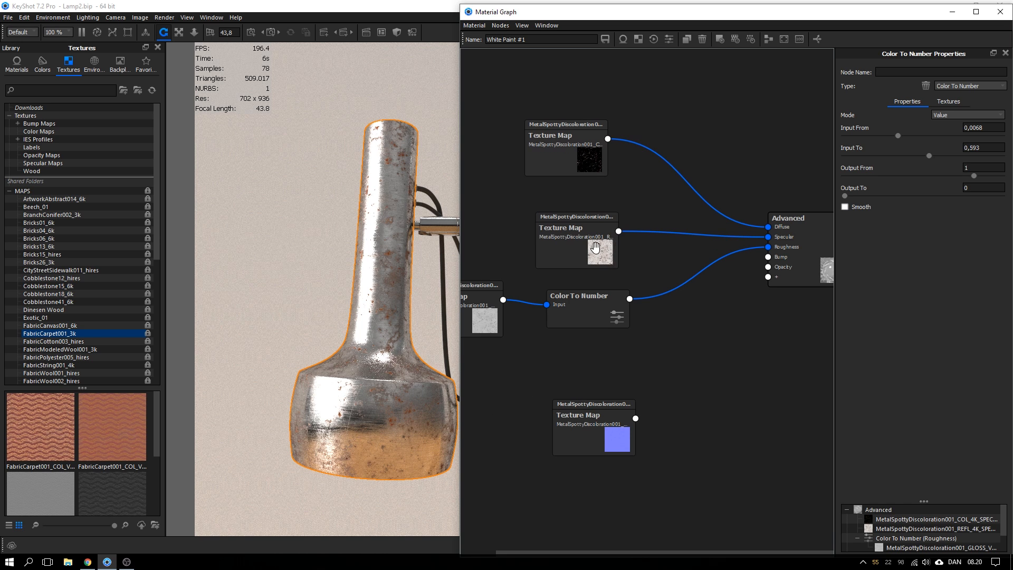
drag(571, 232, 568, 225)
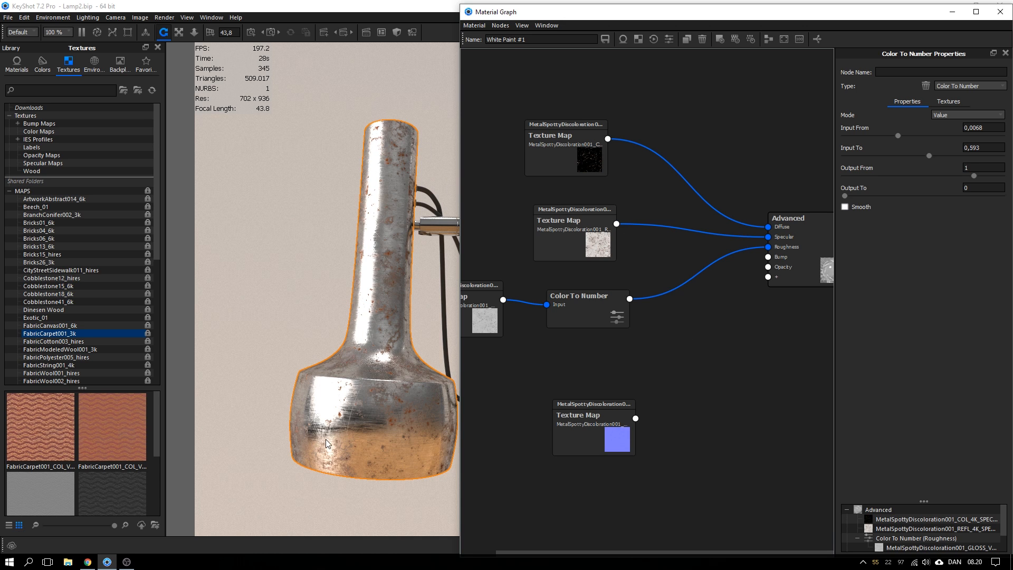
drag(562, 240, 558, 234)
drag(597, 295, 612, 291)
drag(598, 416, 768, 258)
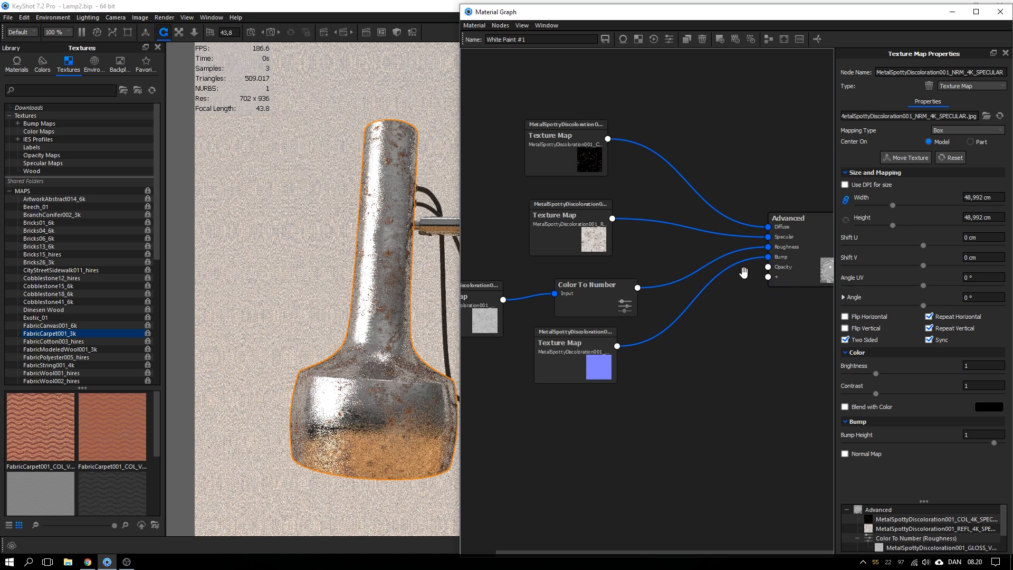
Enable Normal Map on the NRM texture and set Bump Height to -1
drag(587, 360, 598, 375)
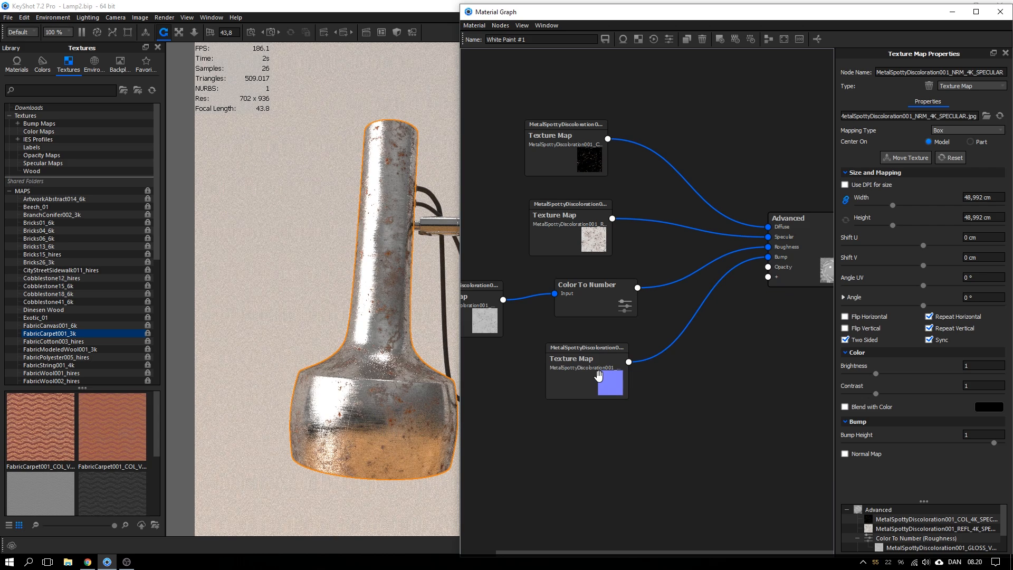
click(860, 454)
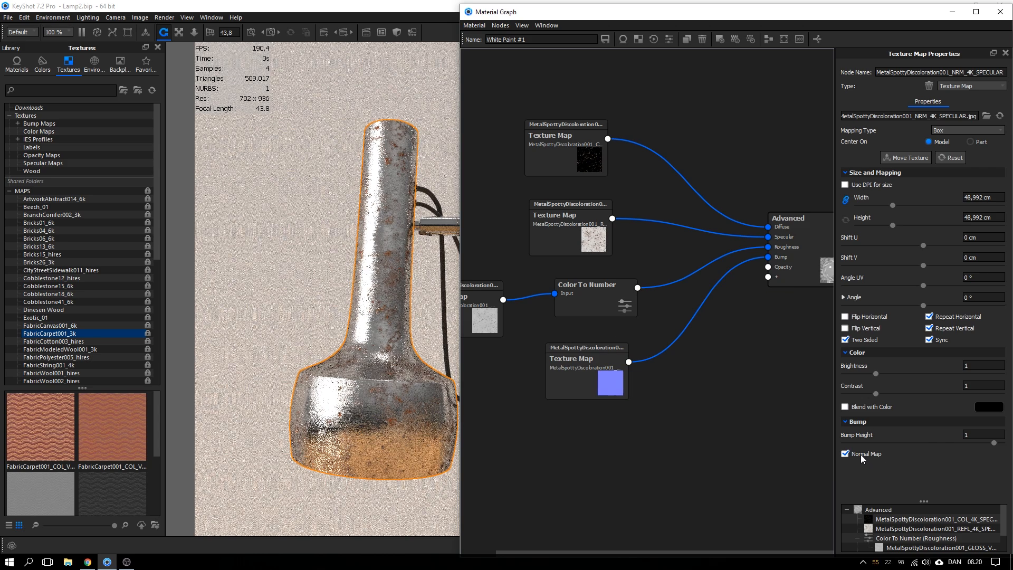
drag(973, 436, 935, 436)
text(-1)
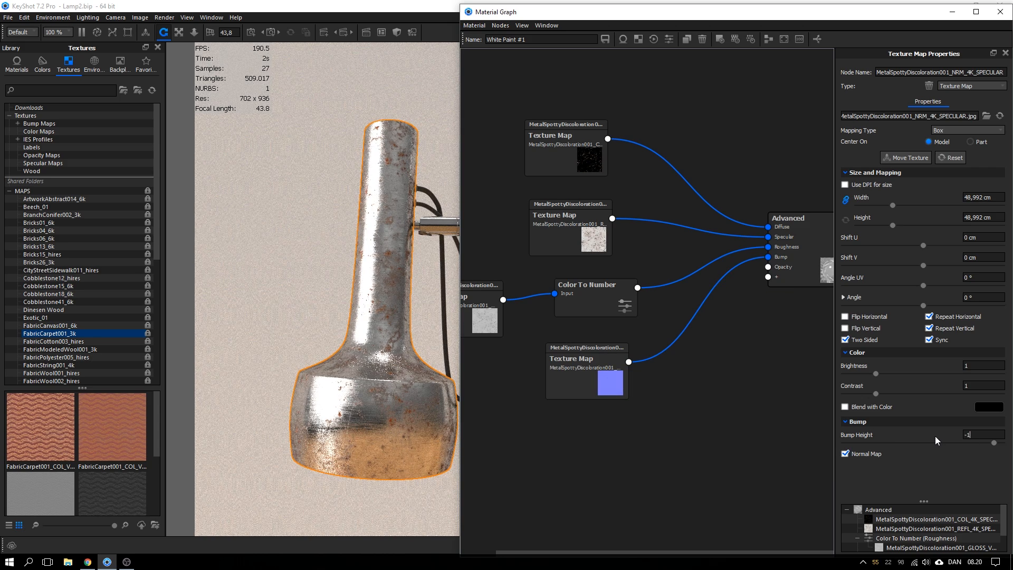
key(Return)
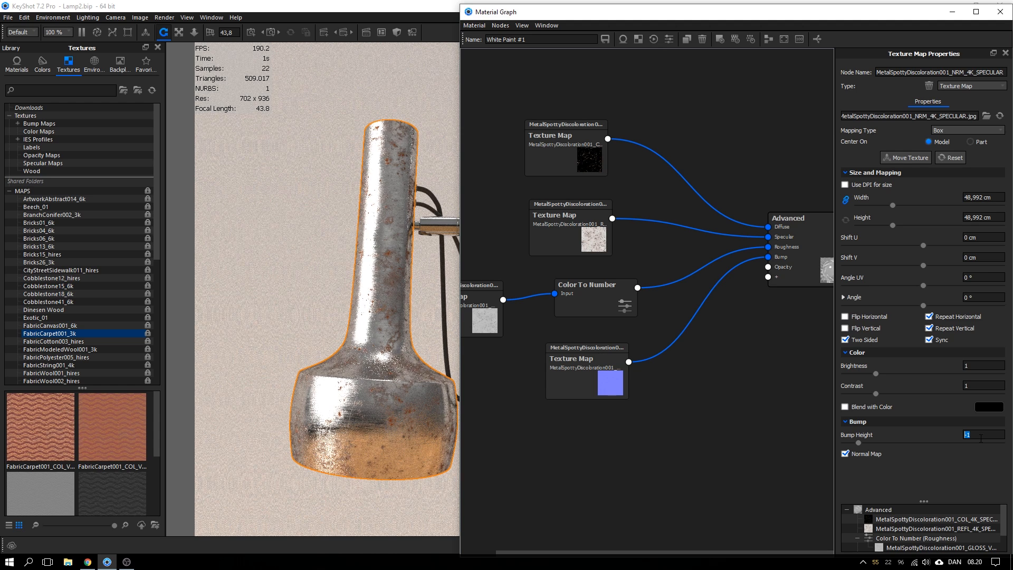
Rearrange the diffuse, specular and normal texture nodes and revisit the Bump Height field
drag(612, 384, 608, 392)
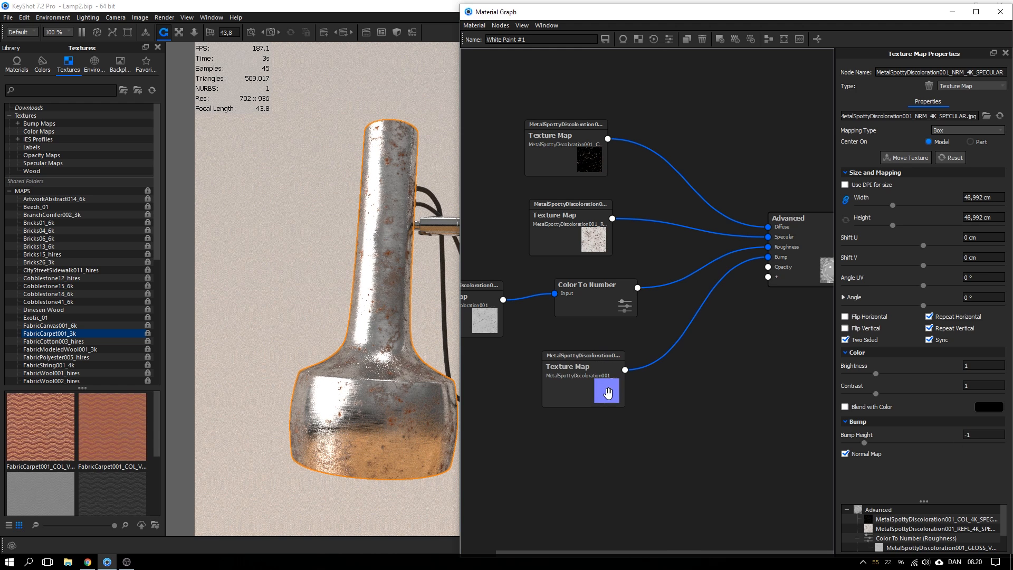
drag(562, 141, 584, 141)
drag(570, 211, 595, 204)
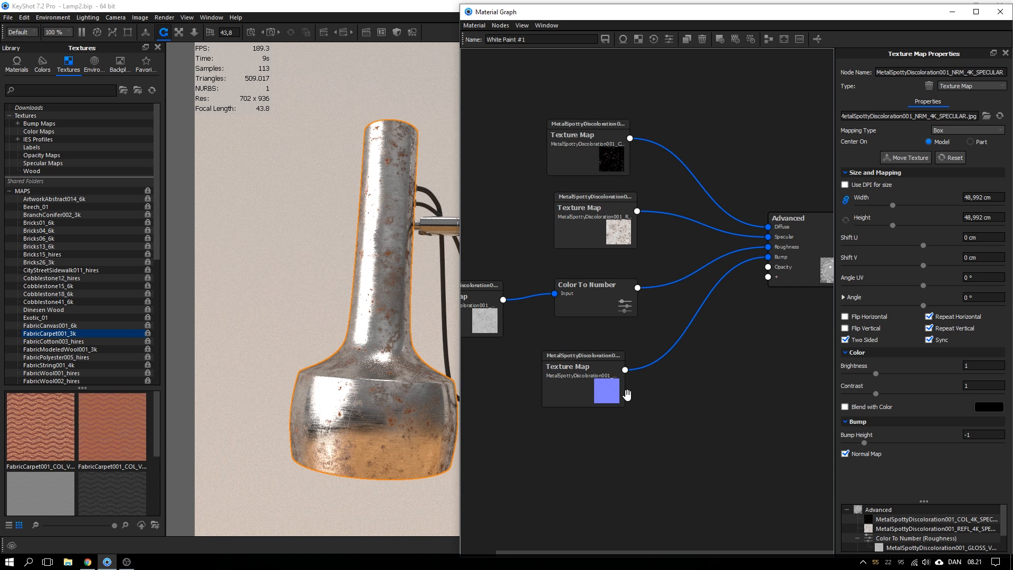
drag(570, 398, 569, 403)
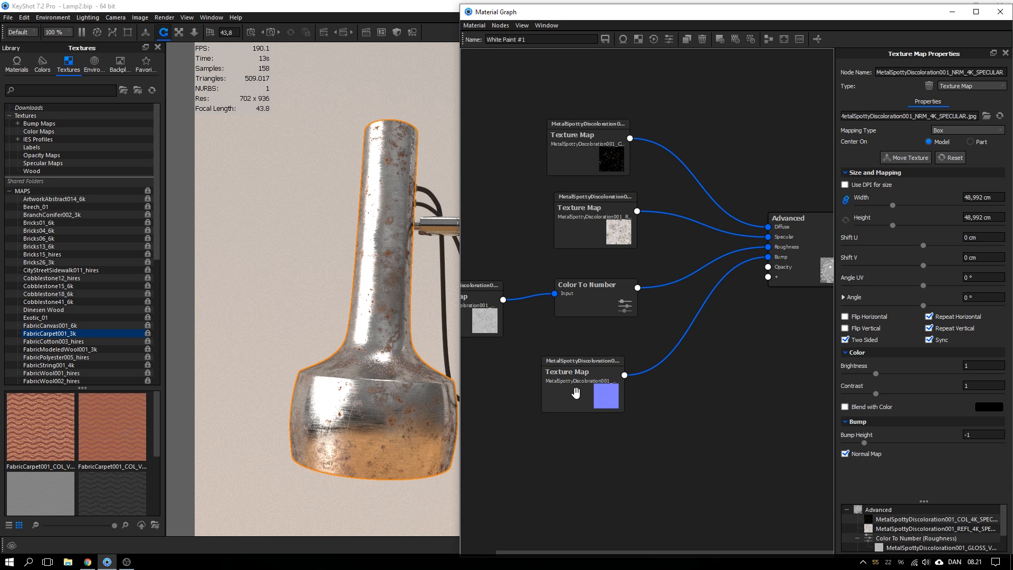
drag(575, 392, 591, 376)
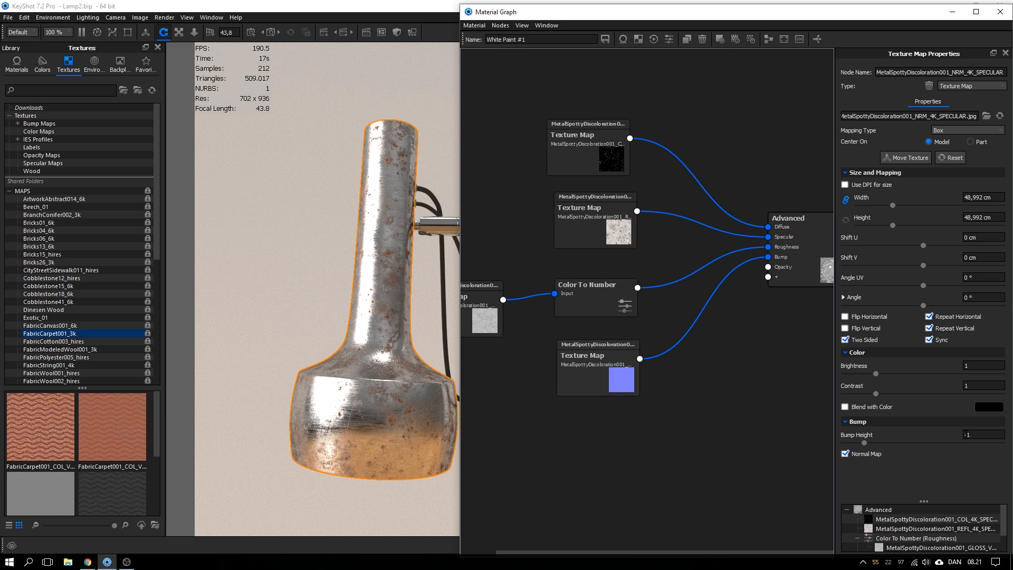
drag(967, 435, 941, 433)
drag(619, 390, 618, 392)
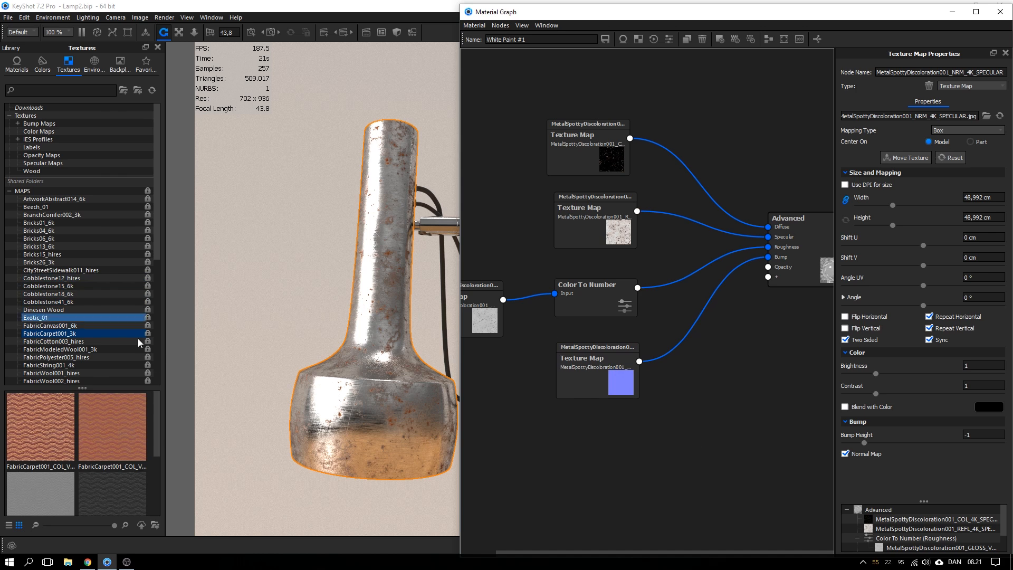
click(156, 420)
drag(155, 422, 157, 460)
drag(42, 474, 543, 443)
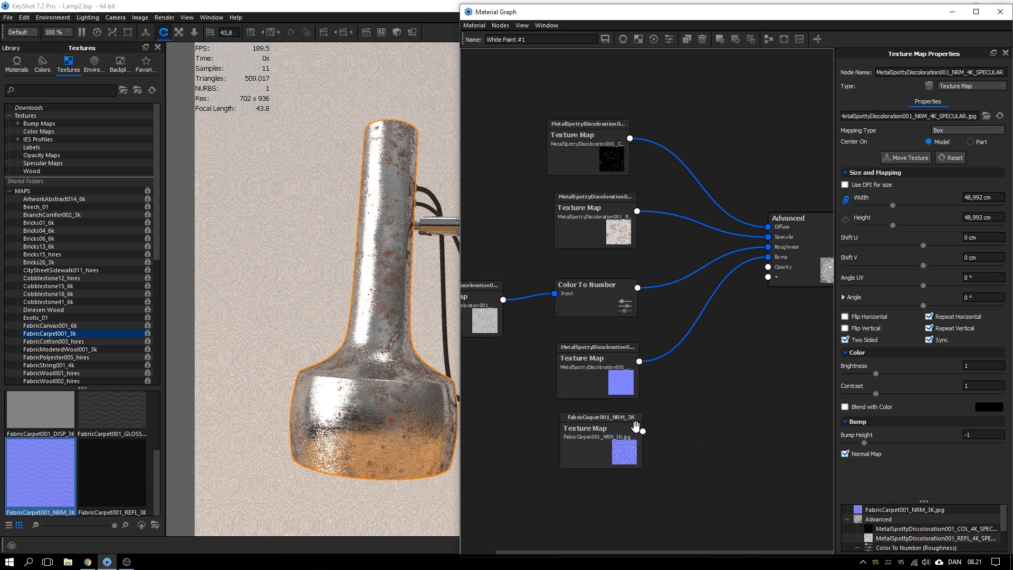
drag(643, 431, 767, 257)
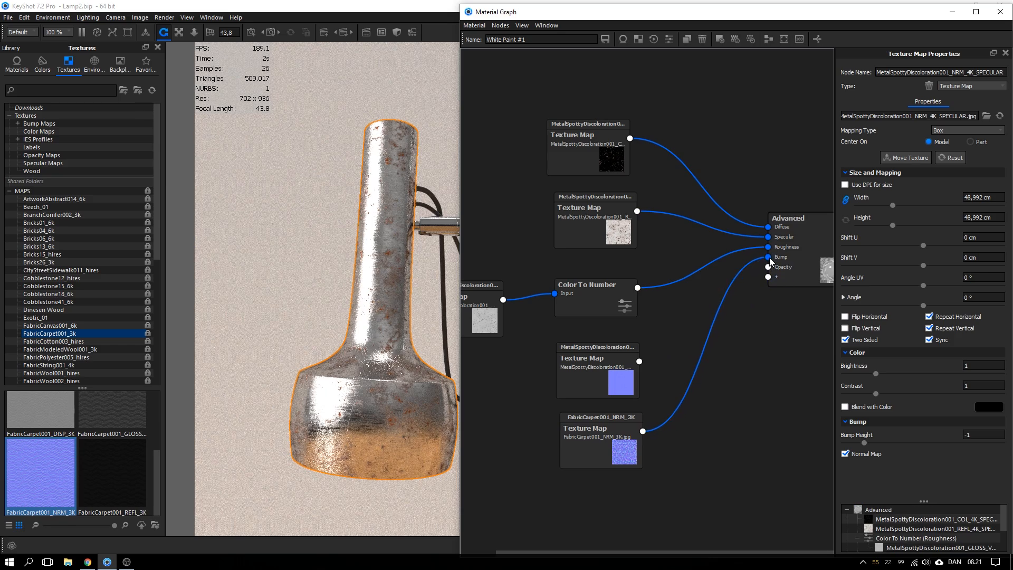
click(604, 429)
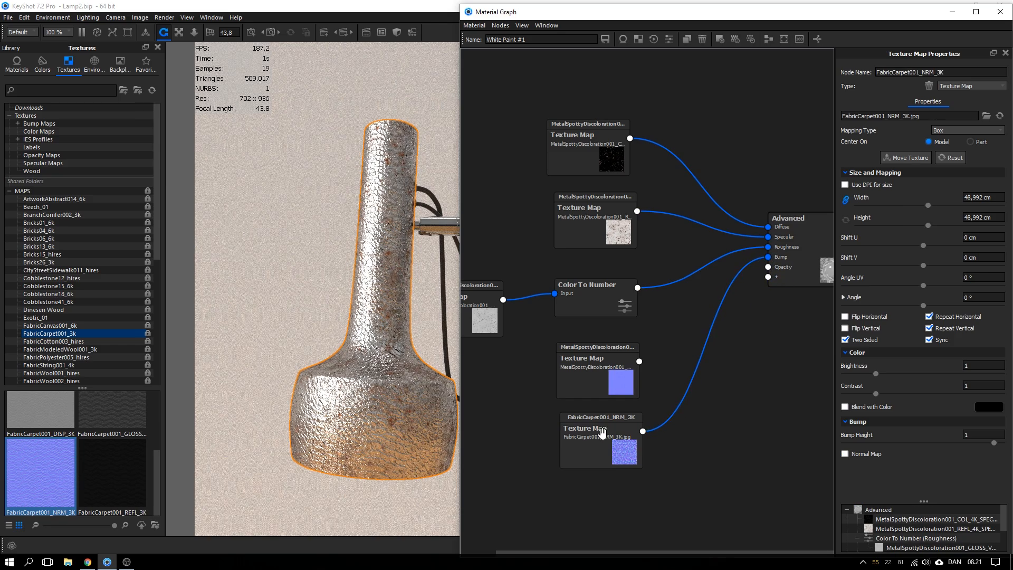
click(845, 453)
drag(970, 433, 925, 434)
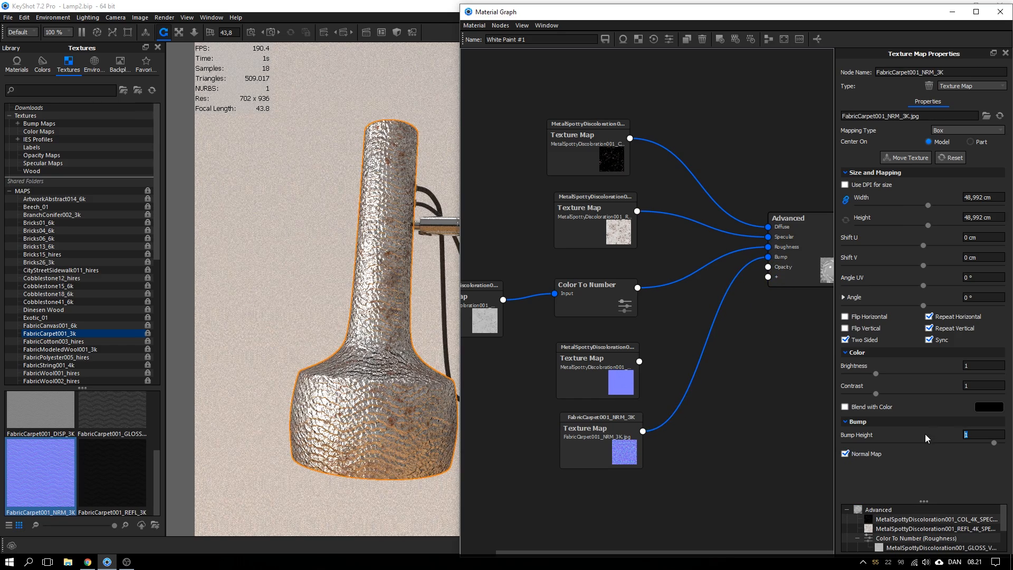
text(-1)
key(Return)
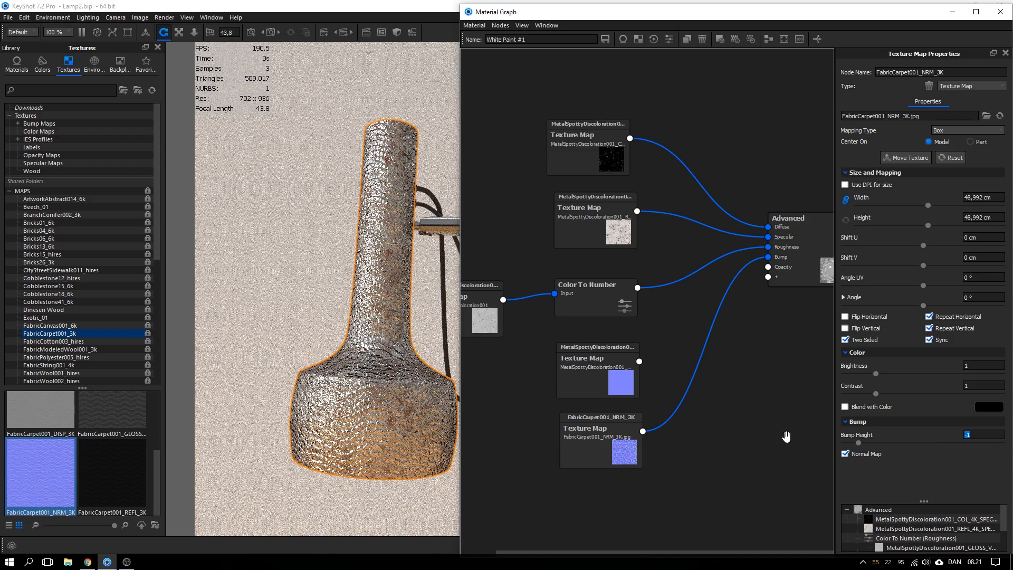
key(Delete)
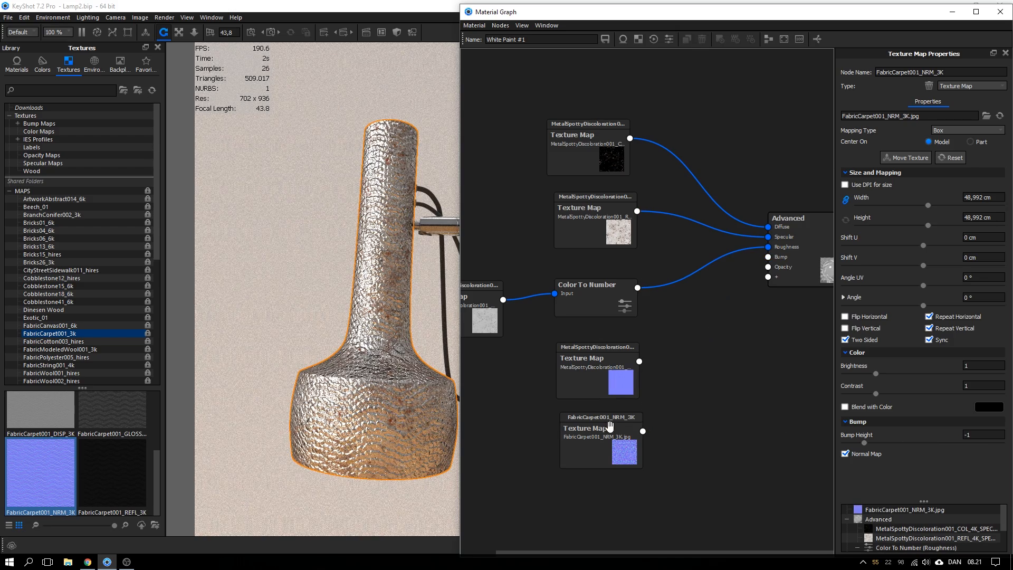
click(607, 436)
key(Delete)
drag(639, 362, 768, 257)
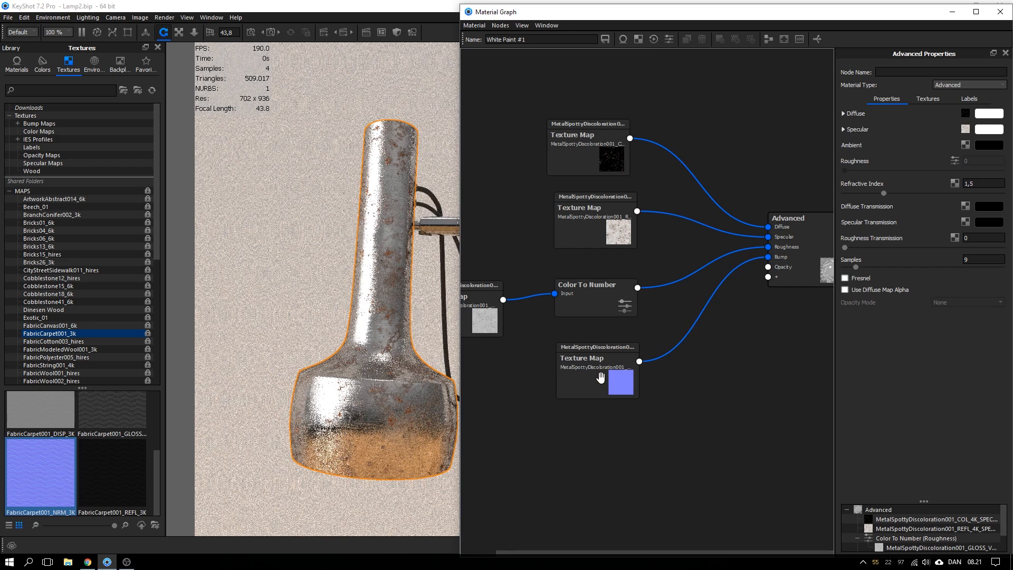
Connect the metal normal texture to Bump and move the diffuse and specular texture nodes up-left
click(603, 378)
scroll(512, 374, up, 3)
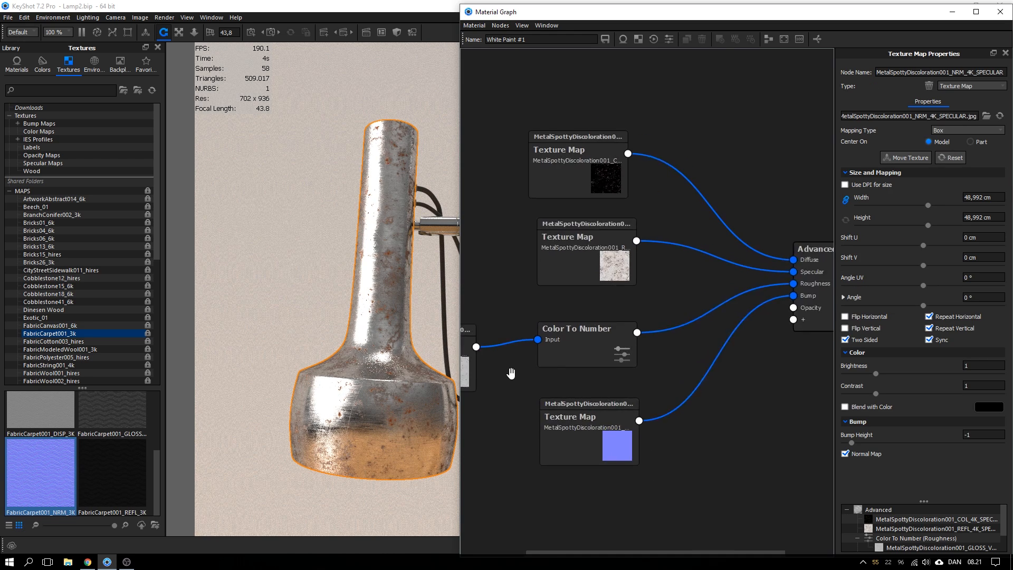
scroll(512, 373, down, 3)
drag(588, 206, 576, 192)
drag(598, 262, 571, 251)
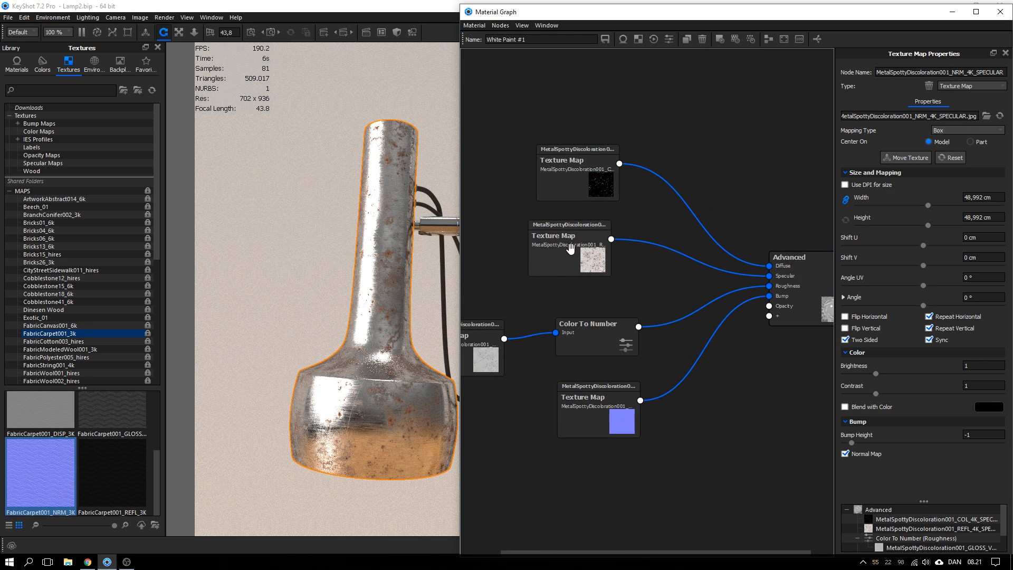
Insert a Color Adjust node on the specular link with Hue 0,192 and pale pink Colorize
right_click(650, 245)
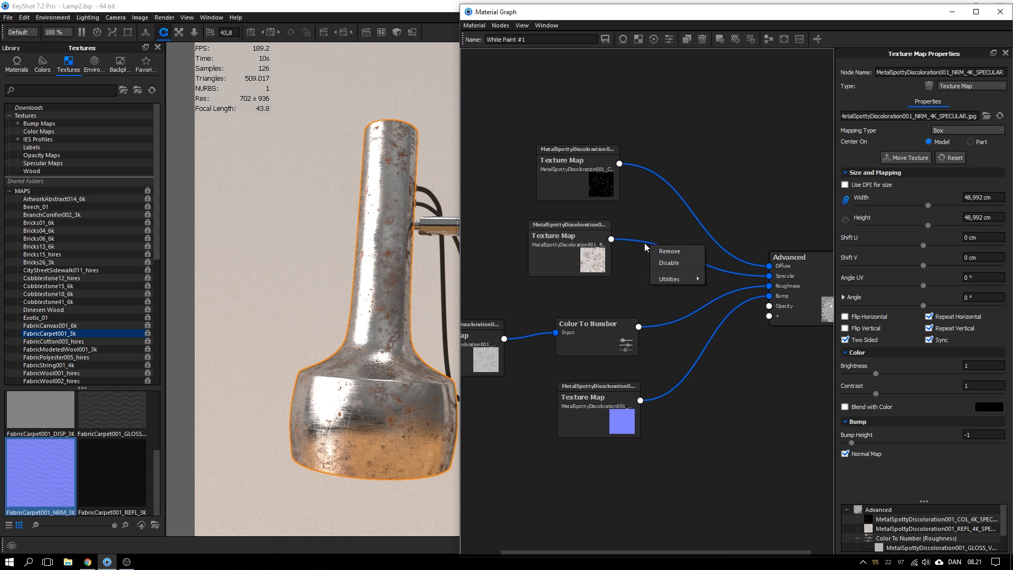
mouse_move(667, 279)
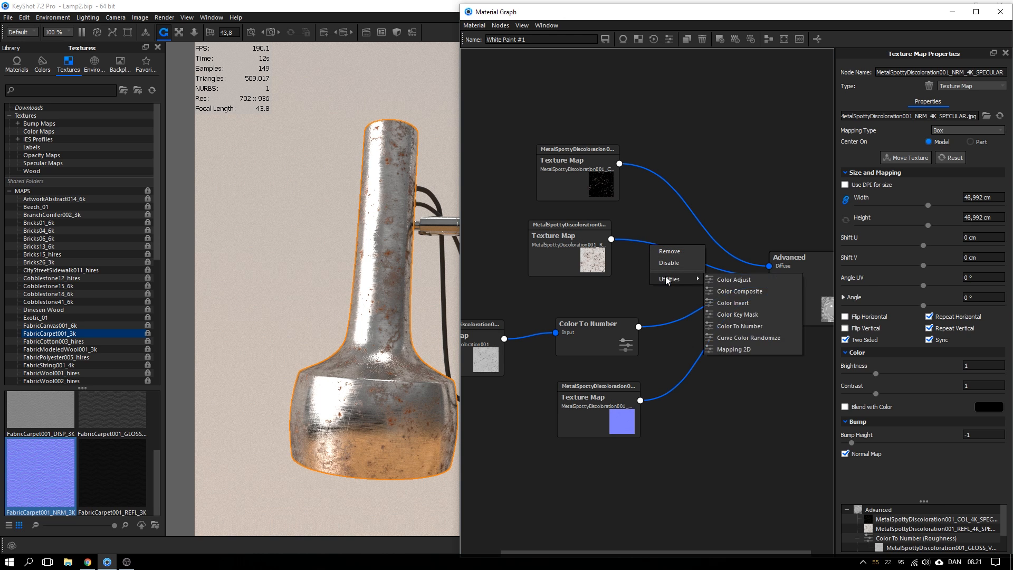
click(739, 279)
drag(844, 157, 875, 157)
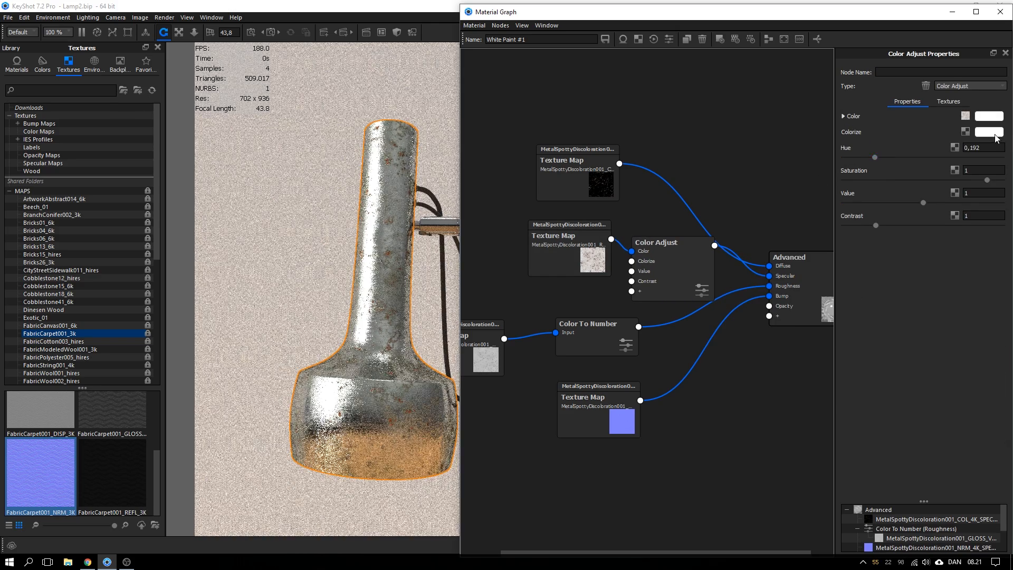
click(989, 133)
drag(901, 91, 882, 46)
click(970, 395)
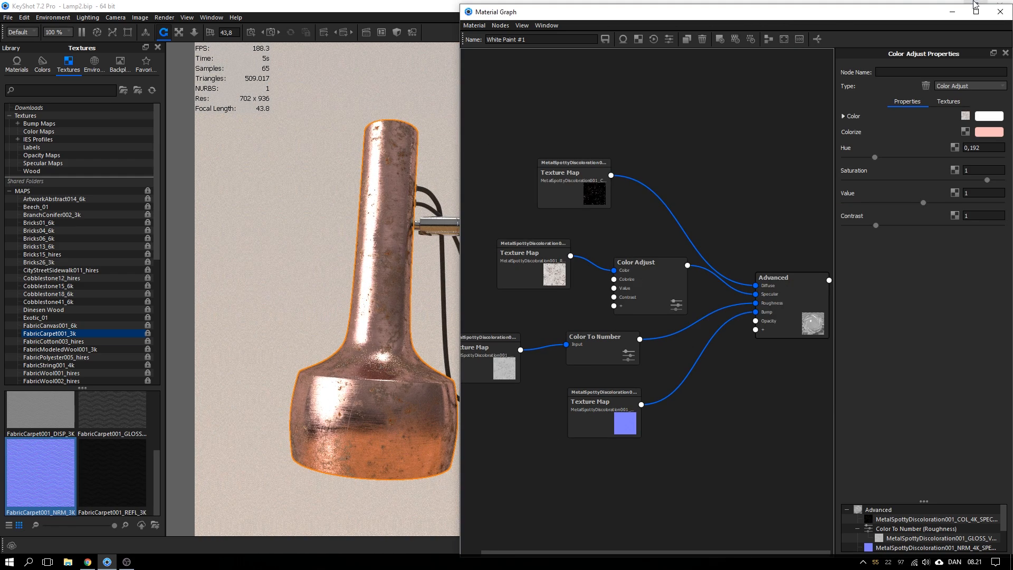
click(1000, 12)
View the full lamp from the RENDER camera and select the Wall_2 object
click(860, 100)
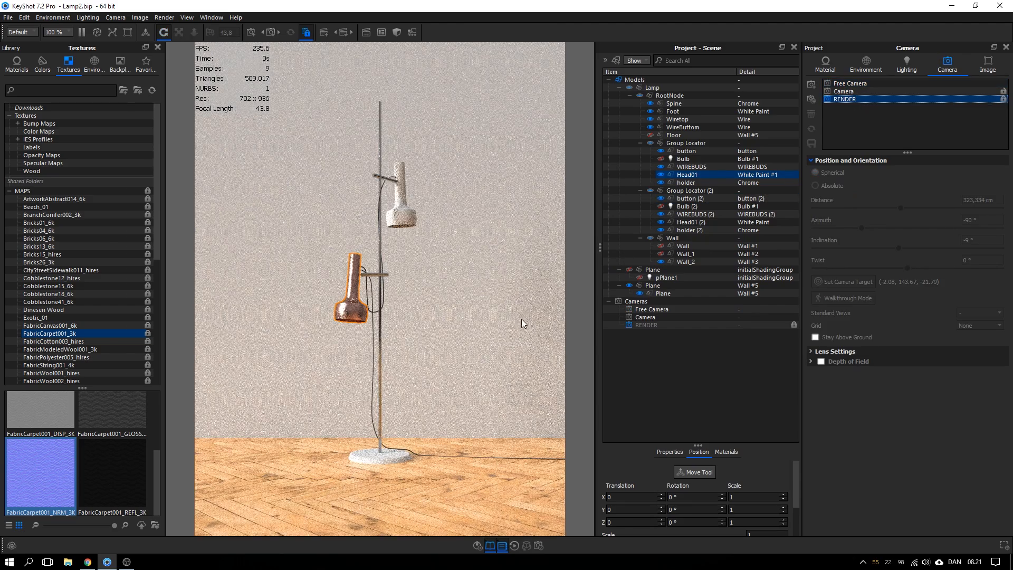
click(516, 321)
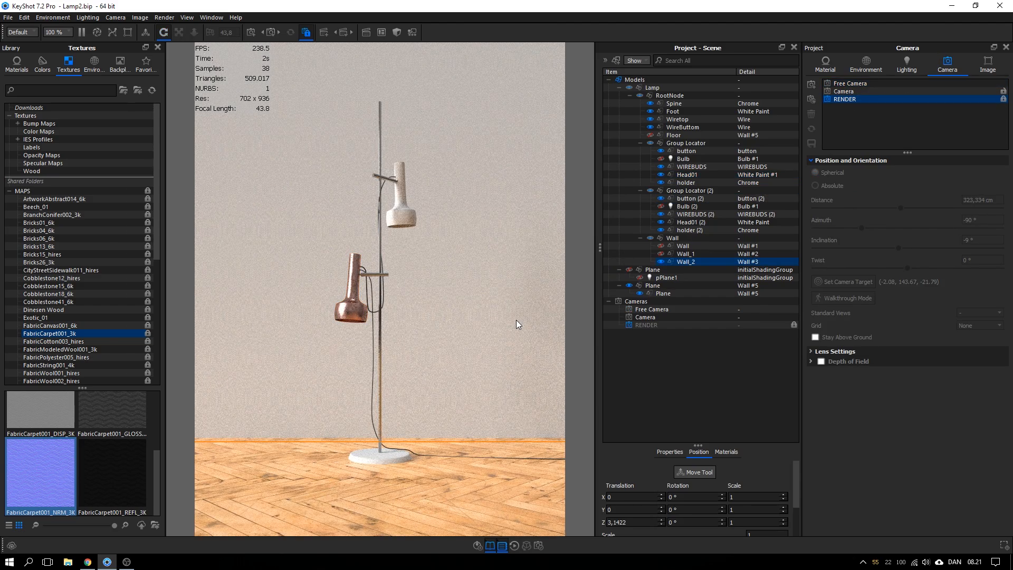